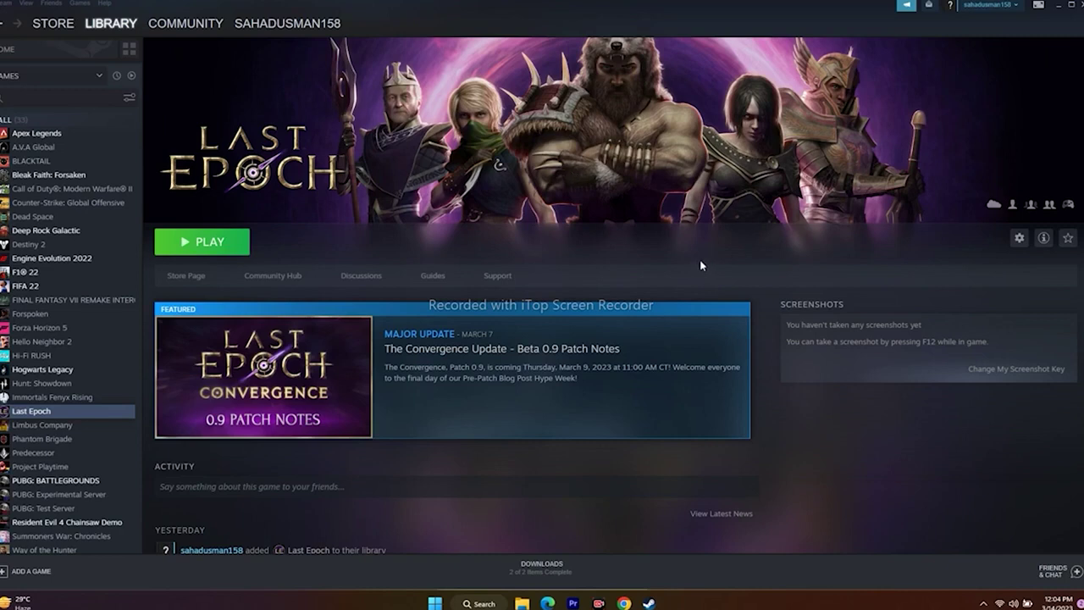
Step: View the computer's power options without choosing any of them
{"action": "left_click", "coordinate": [435, 603]}
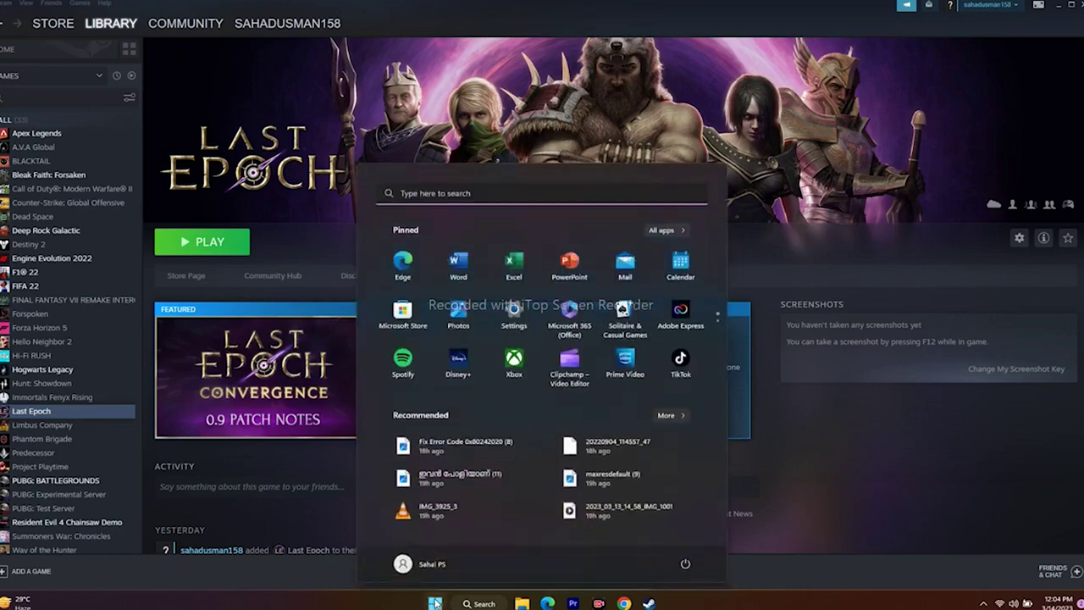
{"action": "left_click", "coordinate": [684, 566]}
{"action": "left_click", "coordinate": [618, 157]}
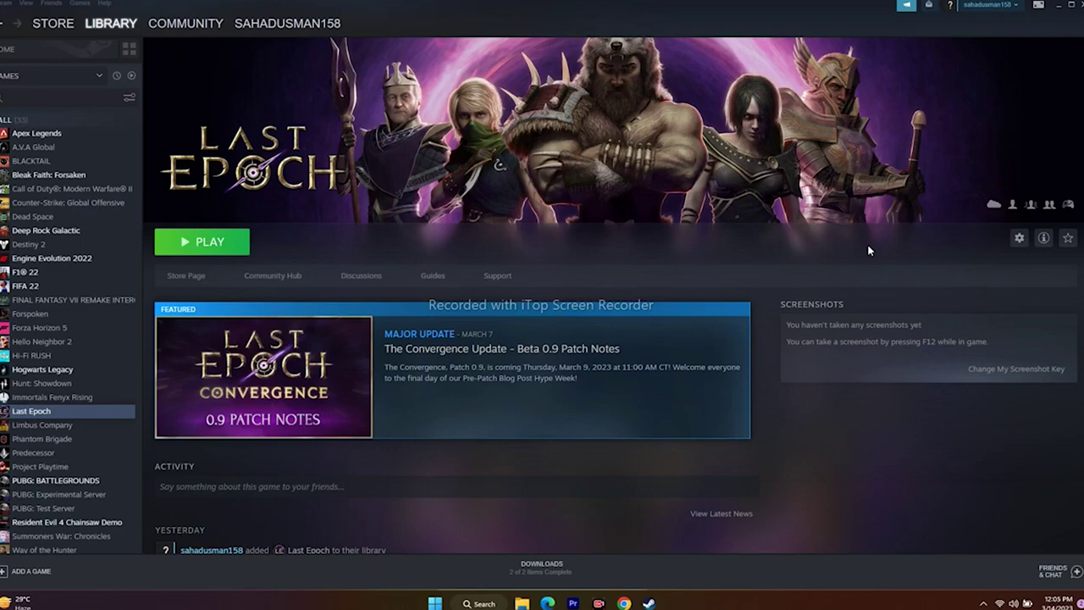
Step: Verify the integrity of Last Epoch's local game files from the game's properties
{"action": "right_click", "coordinate": [62, 412]}
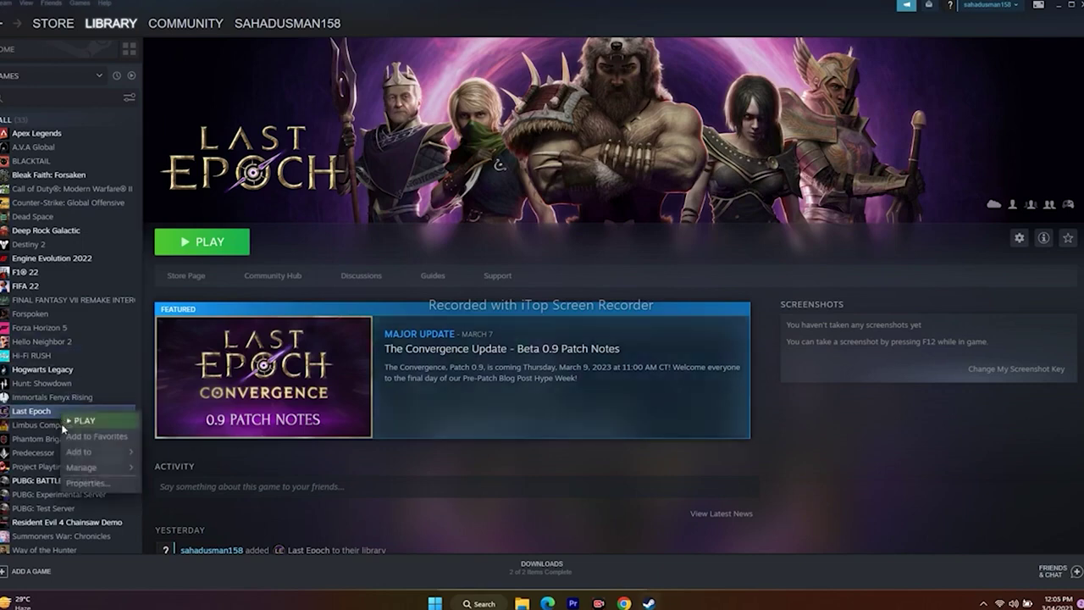
{"action": "left_click", "coordinate": [85, 482]}
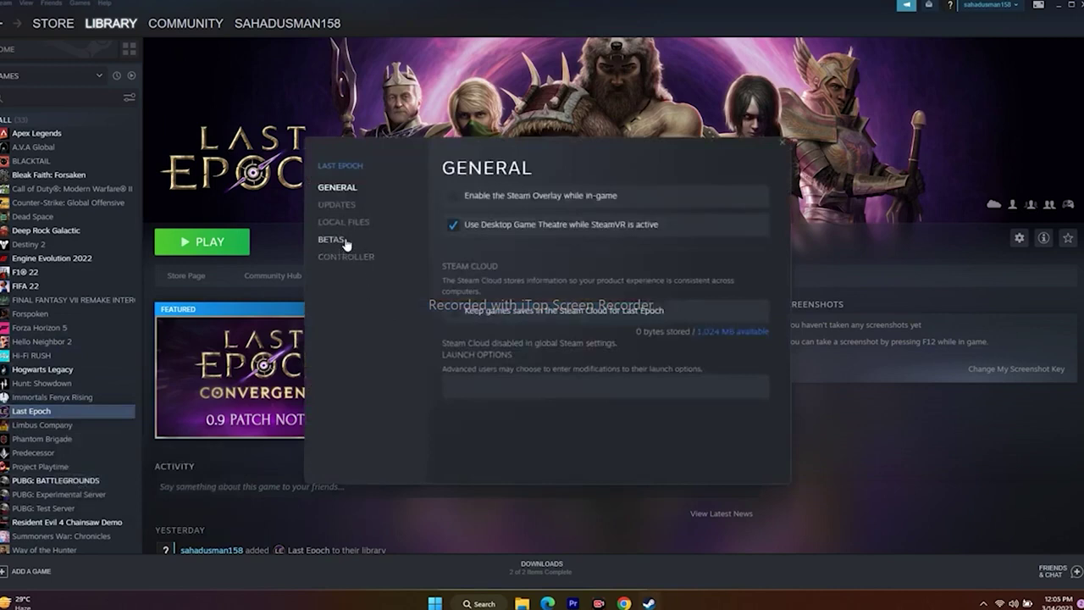
{"action": "left_click", "coordinate": [350, 224]}
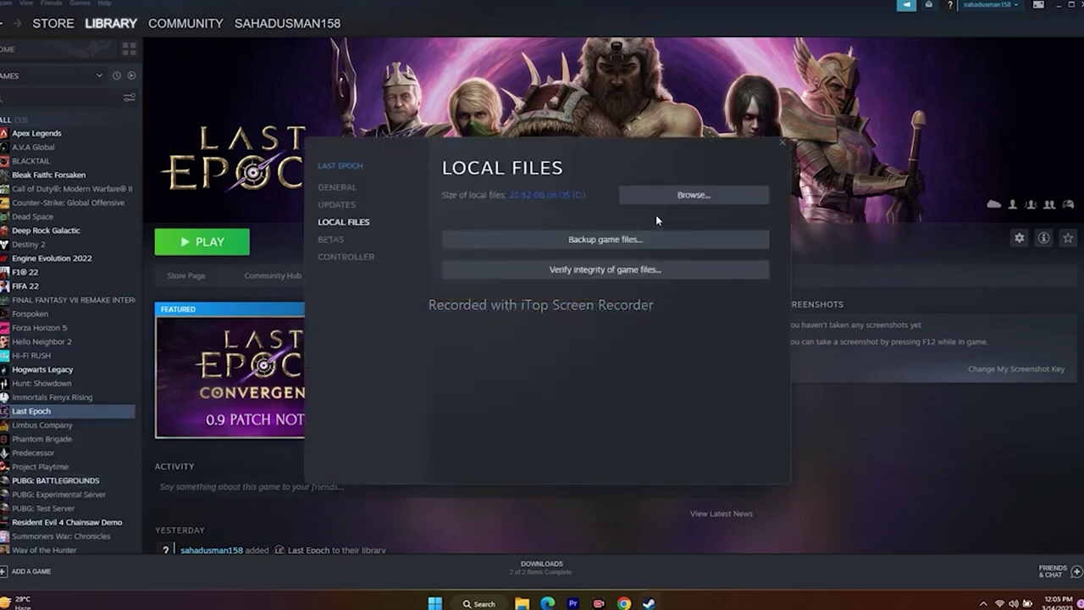
{"action": "left_click", "coordinate": [598, 271]}
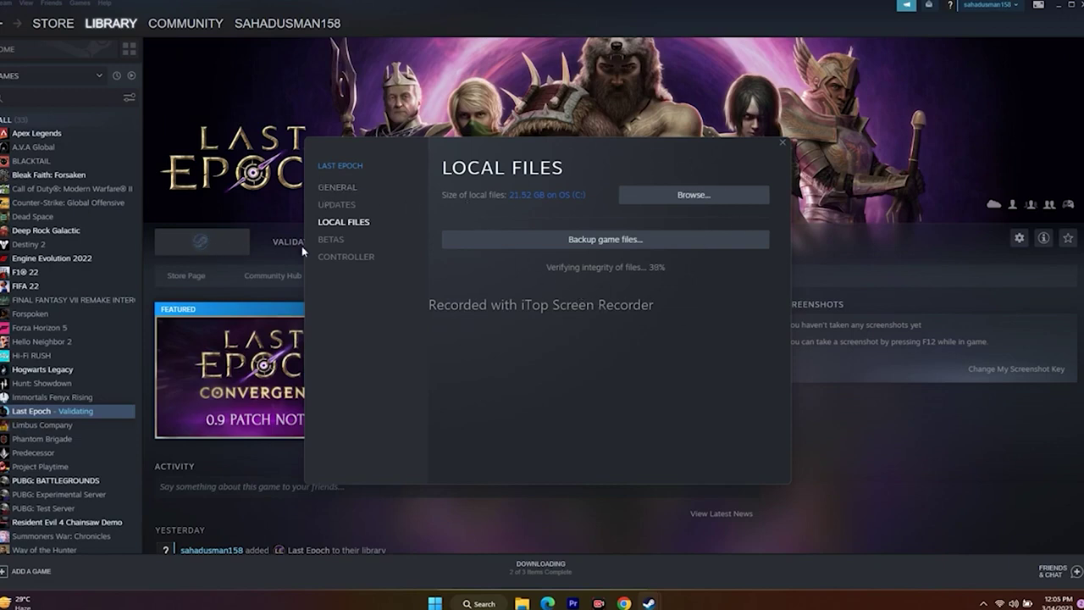
{"action": "left_click", "coordinate": [902, 402]}
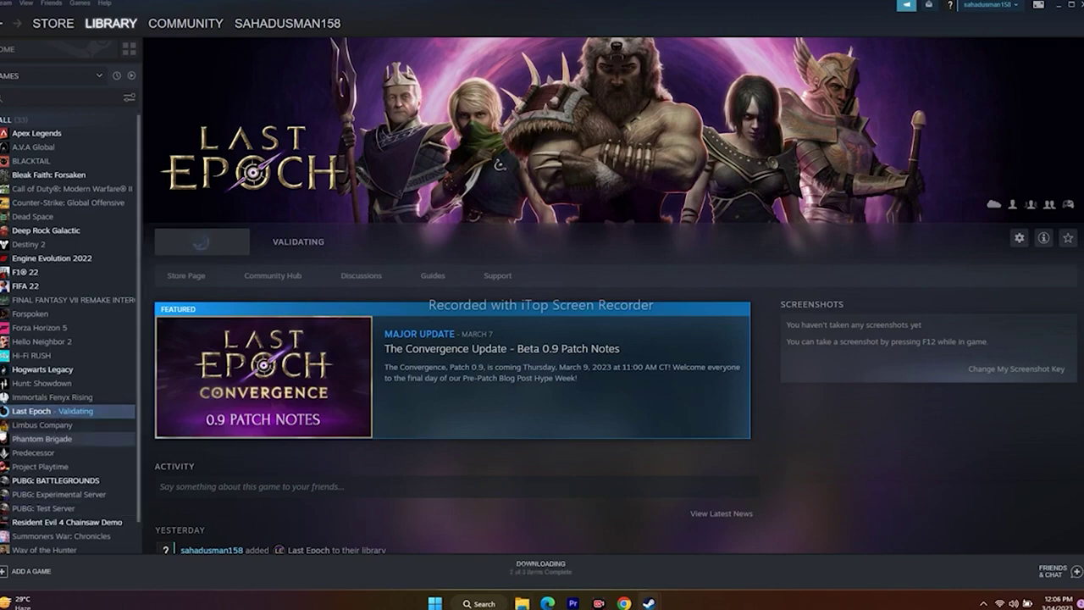
Step: Browse from Last Epoch's local files properties to its installation folder and locate the Last Epoch application
{"action": "right_click", "coordinate": [48, 417]}
{"action": "left_click", "coordinate": [81, 466]}
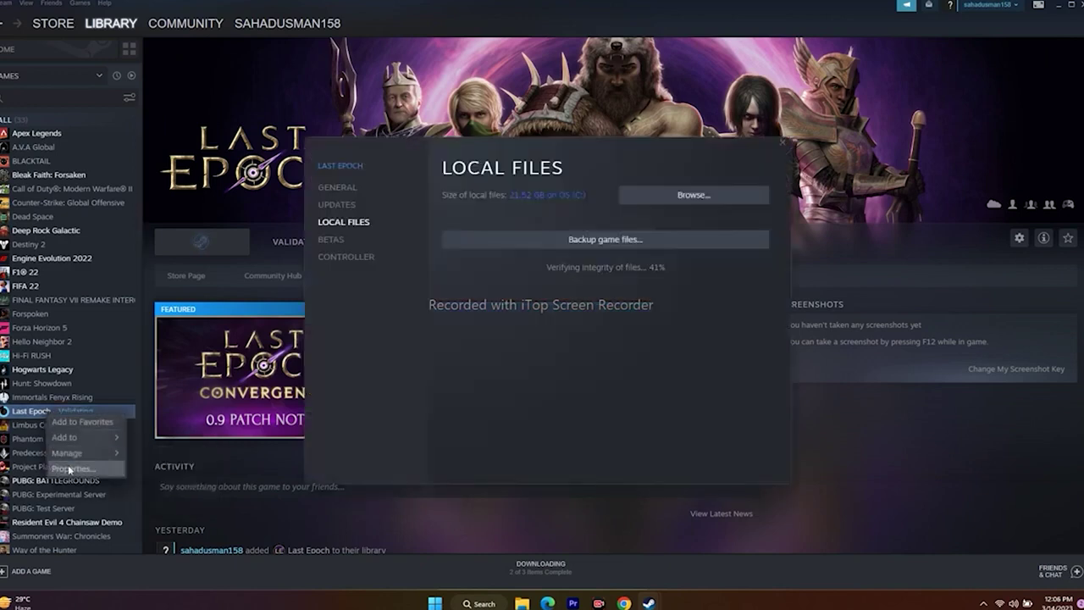
{"action": "left_click", "coordinate": [346, 224]}
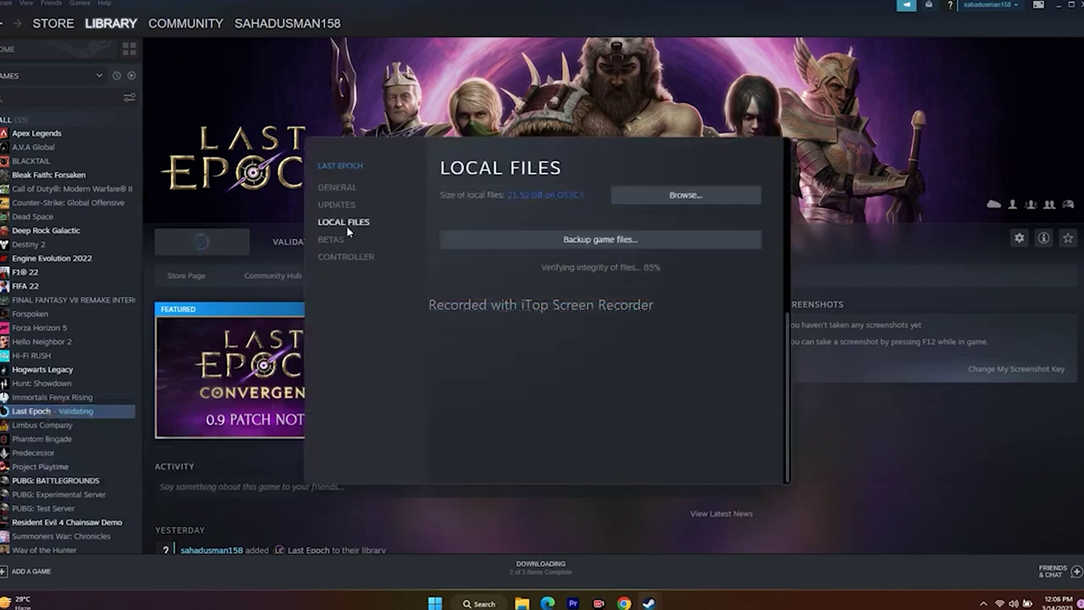
{"action": "left_click", "coordinate": [687, 197]}
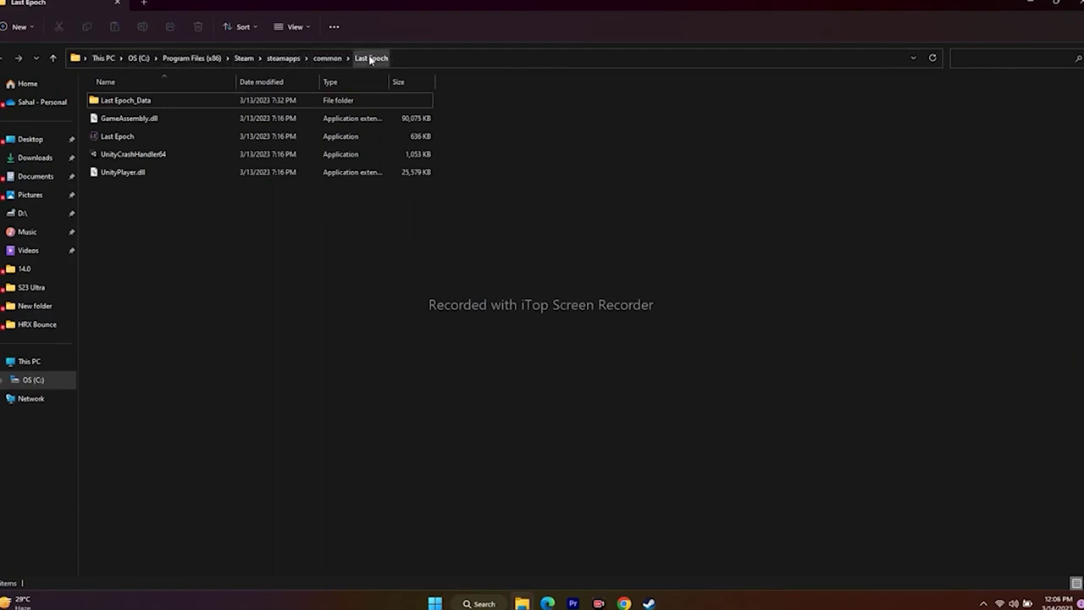
{"action": "left_click", "coordinate": [131, 137]}
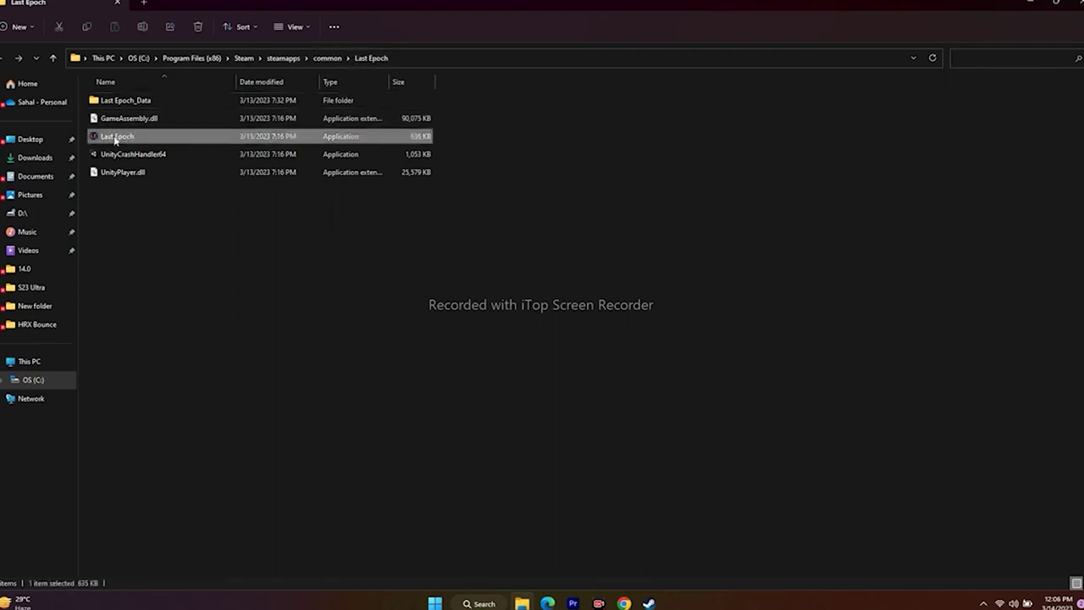
{"action": "left_click", "coordinate": [487, 362]}
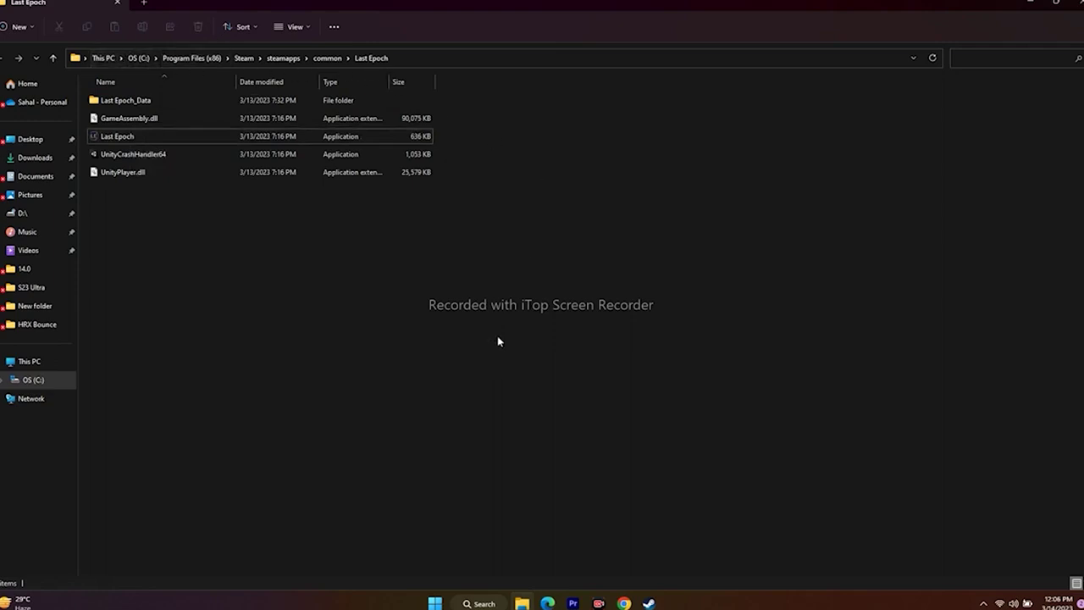
Step: Set the Last Epoch application's compatibility properties to run the program as an administrator, applying and closing them
{"action": "right_click", "coordinate": [123, 140]}
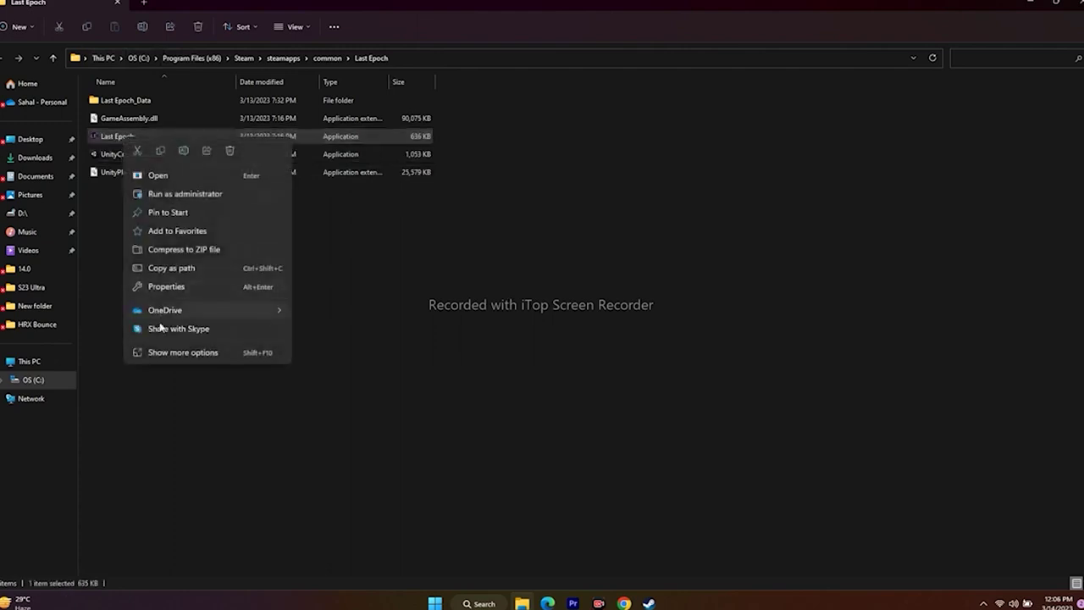
{"action": "left_click", "coordinate": [162, 347]}
{"action": "left_click", "coordinate": [210, 338]}
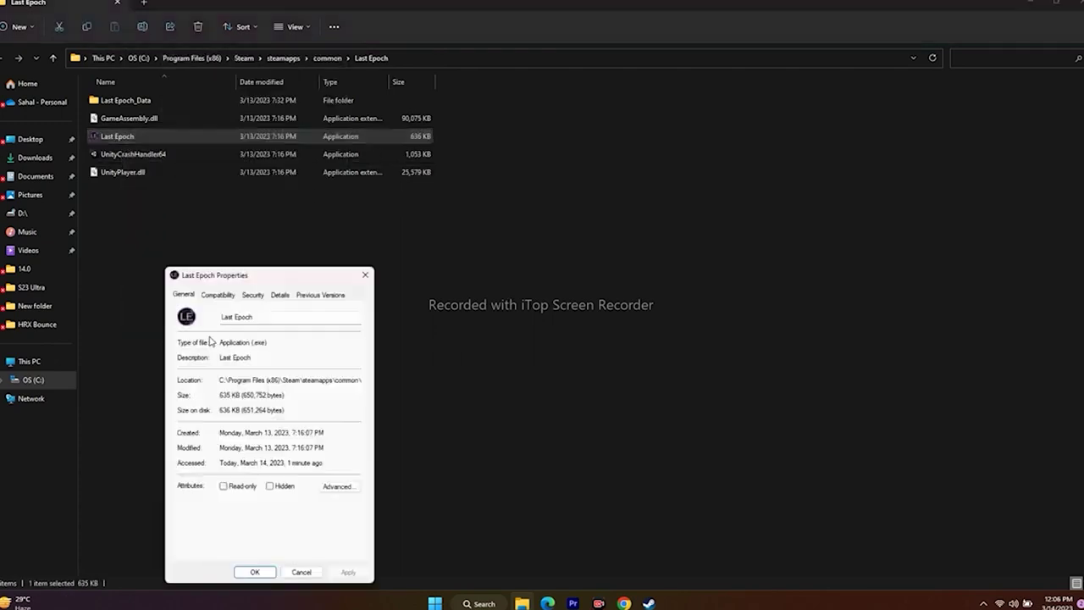
{"action": "left_click", "coordinate": [218, 295]}
{"action": "left_click_drag", "start_coordinate": [278, 279], "coordinate": [732, 126]}
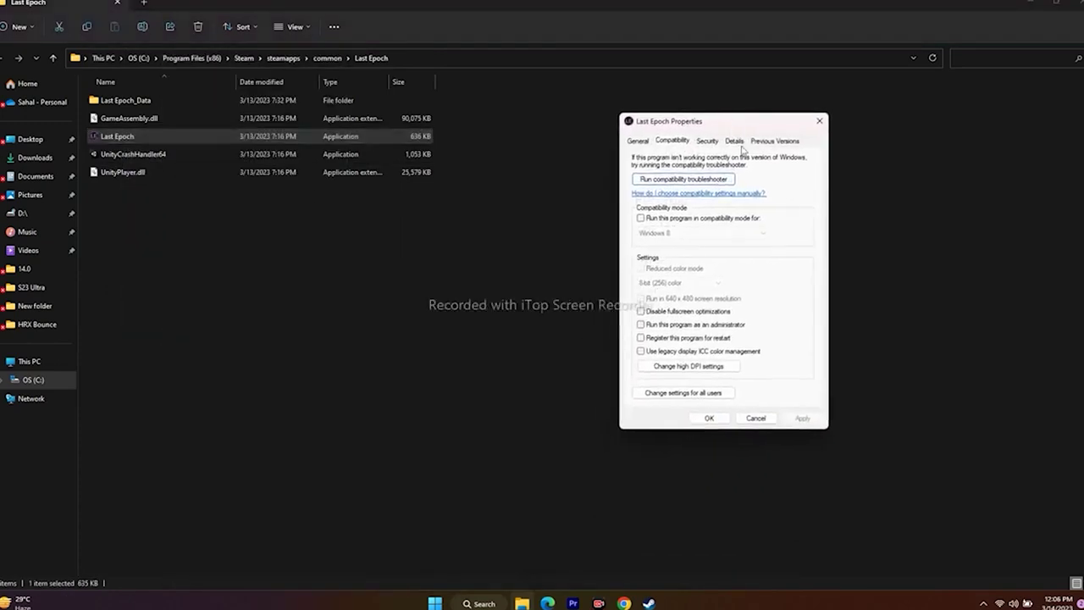
{"action": "left_click", "coordinate": [643, 327]}
{"action": "left_click", "coordinate": [801, 418]}
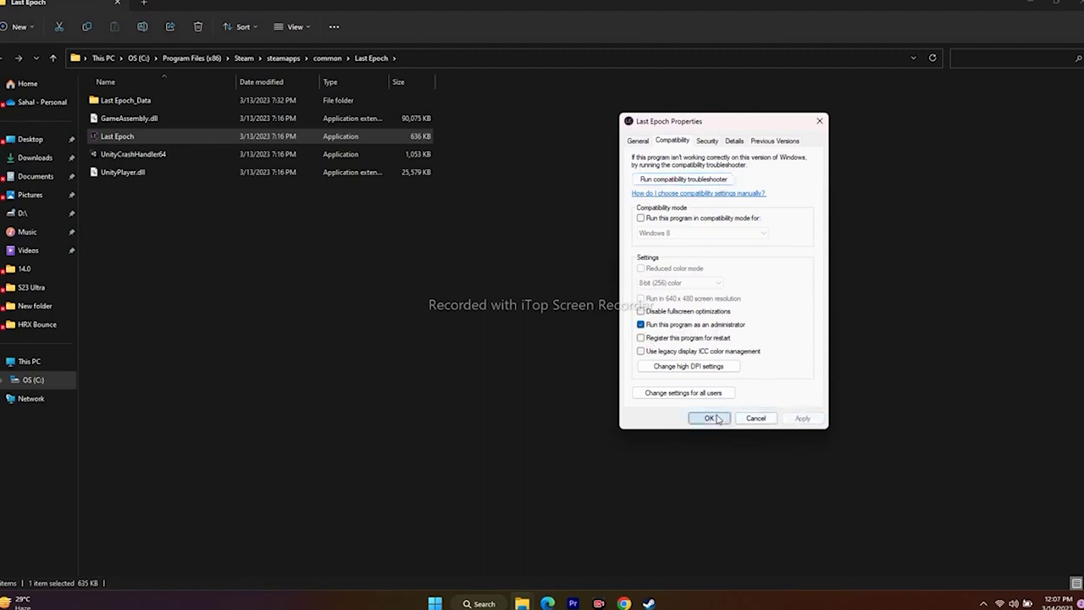
{"action": "left_click", "coordinate": [709, 418]}
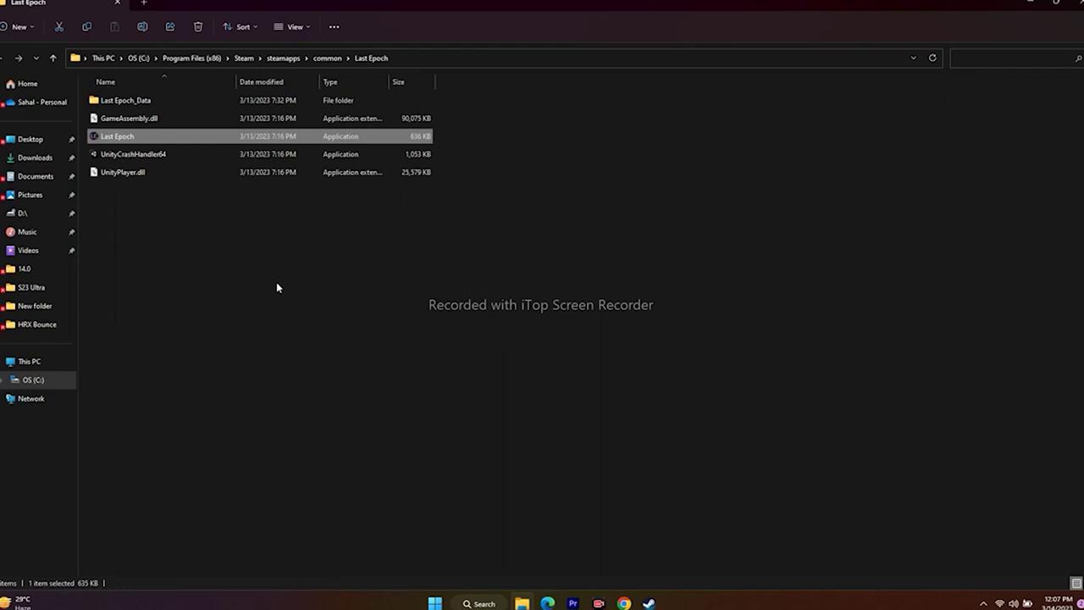
Step: Enable compatibility mode for Windows 7 in the Last Epoch application's properties and apply it
{"action": "right_click", "coordinate": [129, 141]}
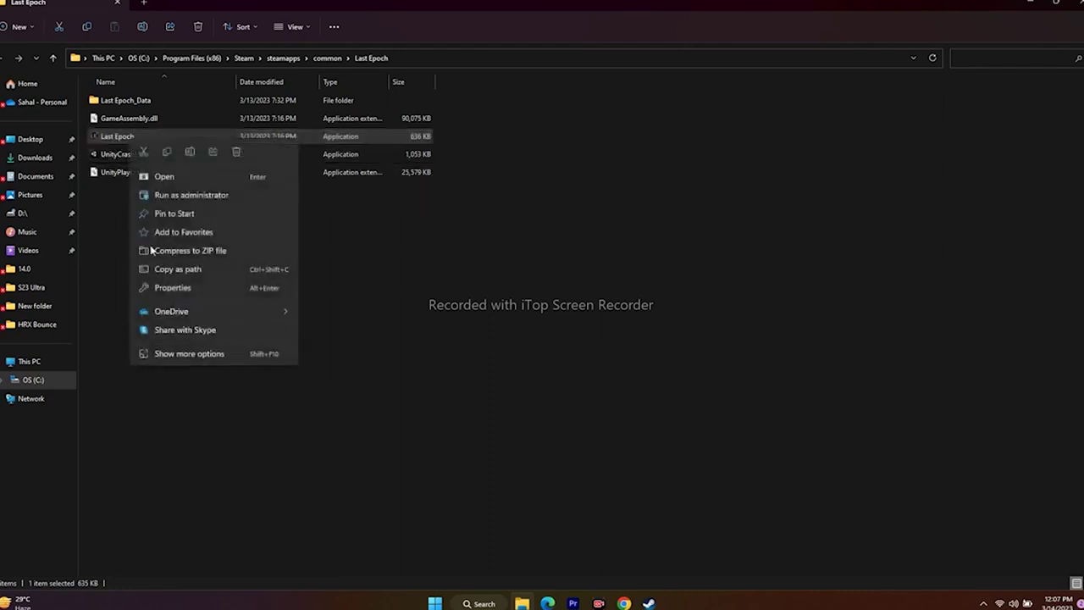
{"action": "left_click", "coordinate": [171, 352]}
{"action": "left_click", "coordinate": [208, 342]}
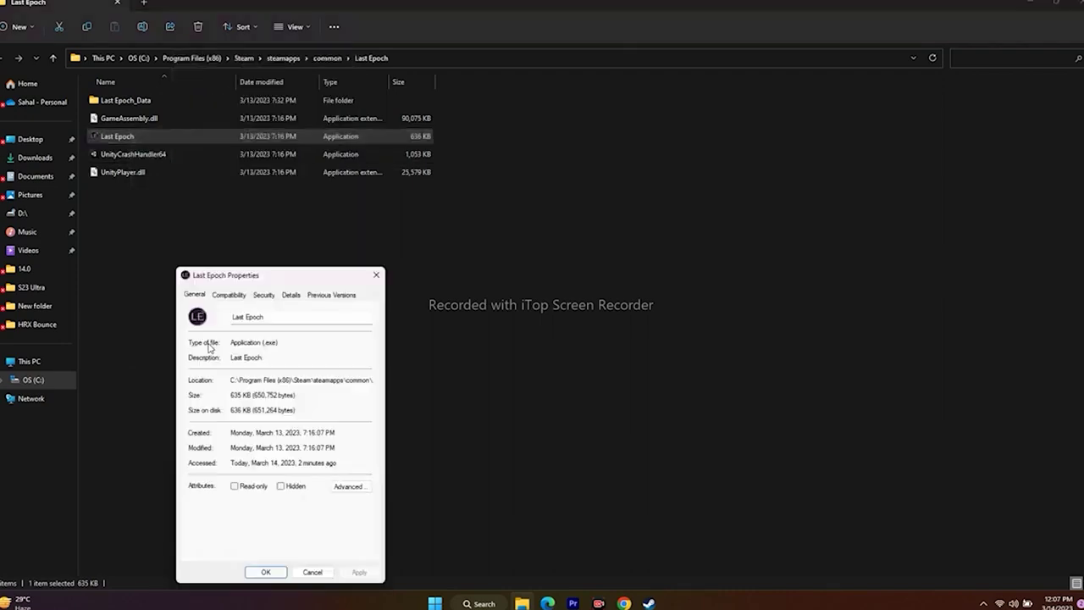
{"action": "left_click", "coordinate": [234, 294]}
{"action": "left_click_drag", "start_coordinate": [274, 280], "coordinate": [590, 93]}
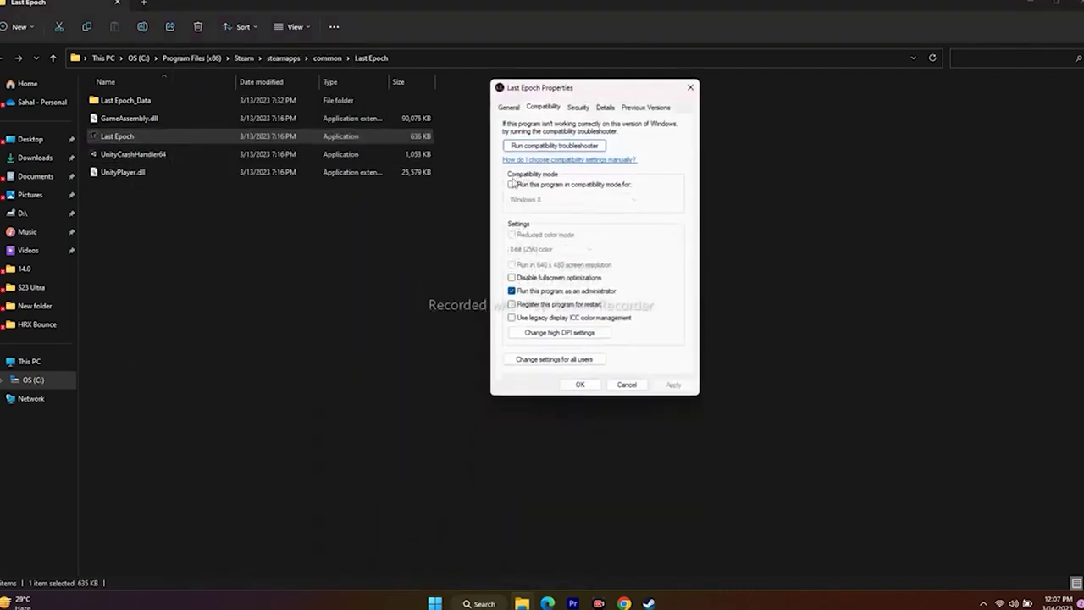
{"action": "left_click", "coordinate": [521, 186]}
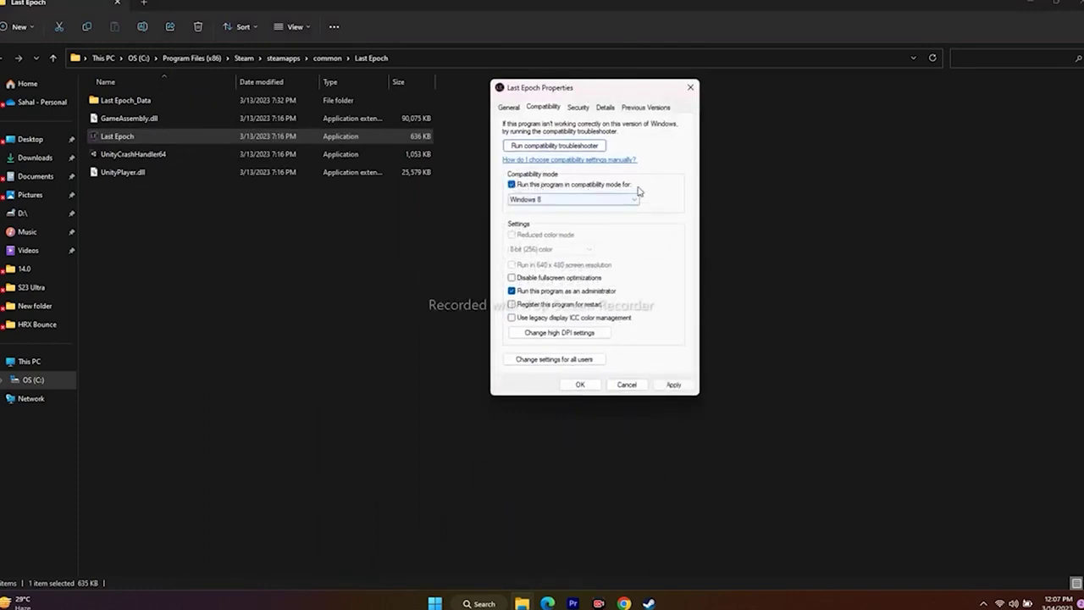
{"action": "left_click", "coordinate": [541, 200]}
{"action": "left_click", "coordinate": [546, 232]}
{"action": "left_click", "coordinate": [673, 385]}
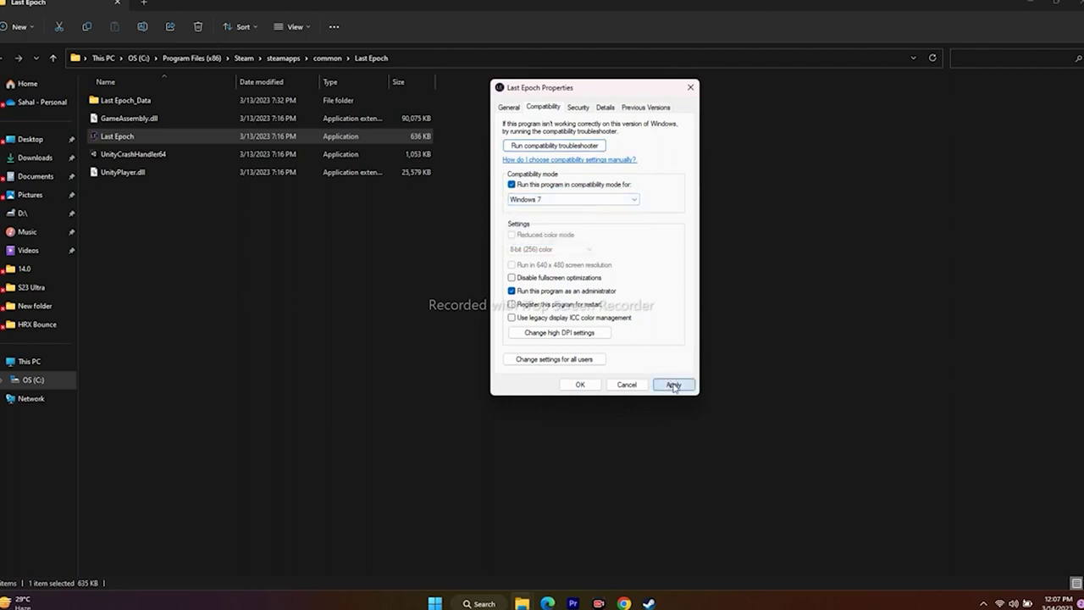
Step: Switch the Last Epoch application's compatibility mode to Windows 8 and apply it
{"action": "left_click", "coordinate": [547, 201]}
{"action": "left_click", "coordinate": [527, 240]}
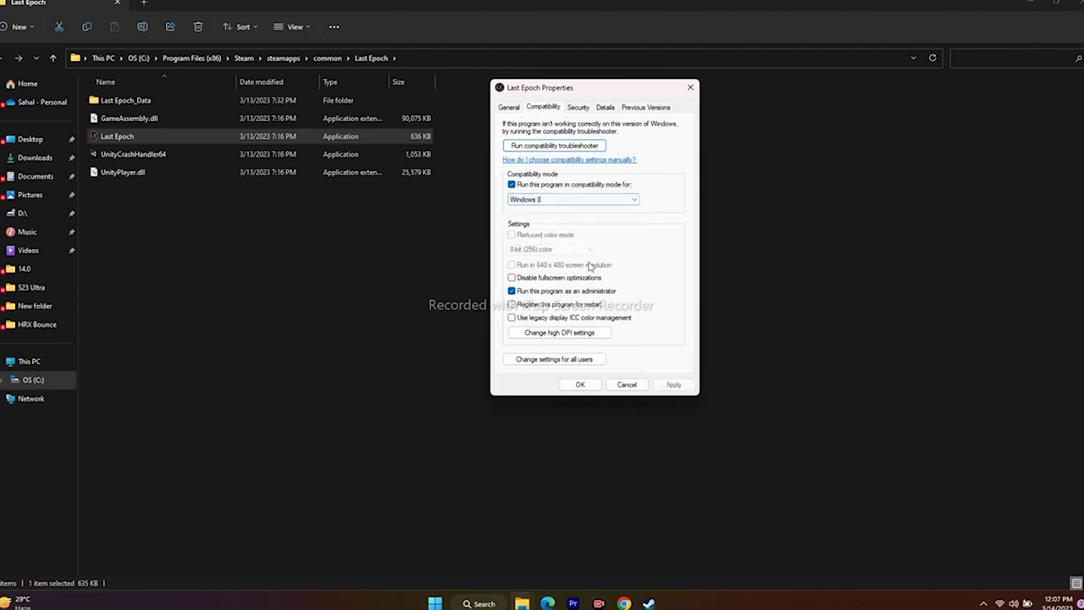
{"action": "left_click", "coordinate": [674, 386]}
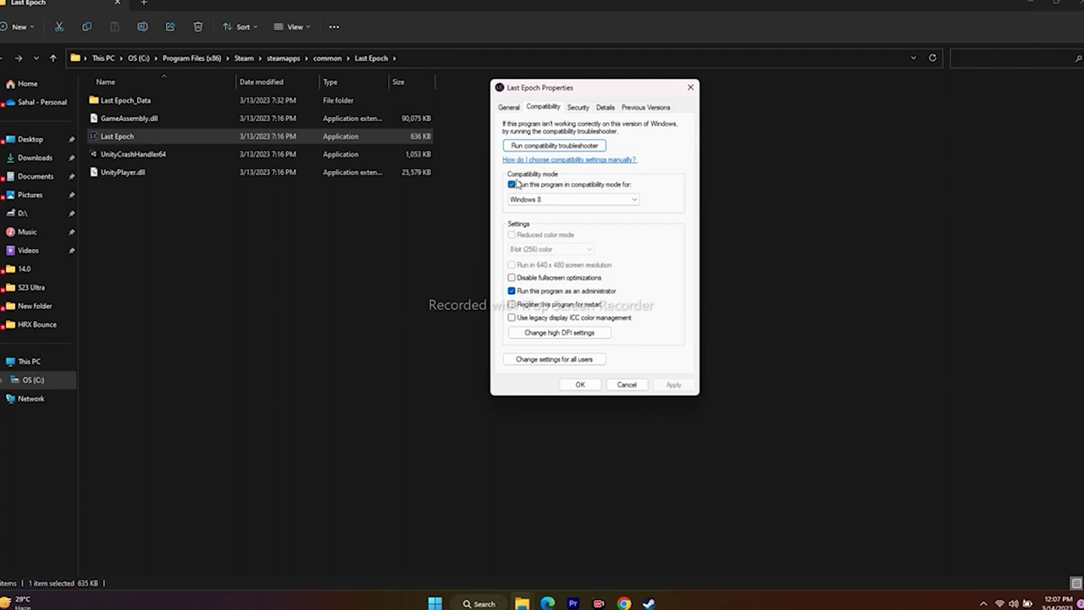
Step: Turn off compatibility mode for the Last Epoch application, apply the change and close its properties
{"action": "left_click", "coordinate": [512, 184]}
{"action": "left_click", "coordinate": [673, 383]}
{"action": "left_click", "coordinate": [580, 384]}
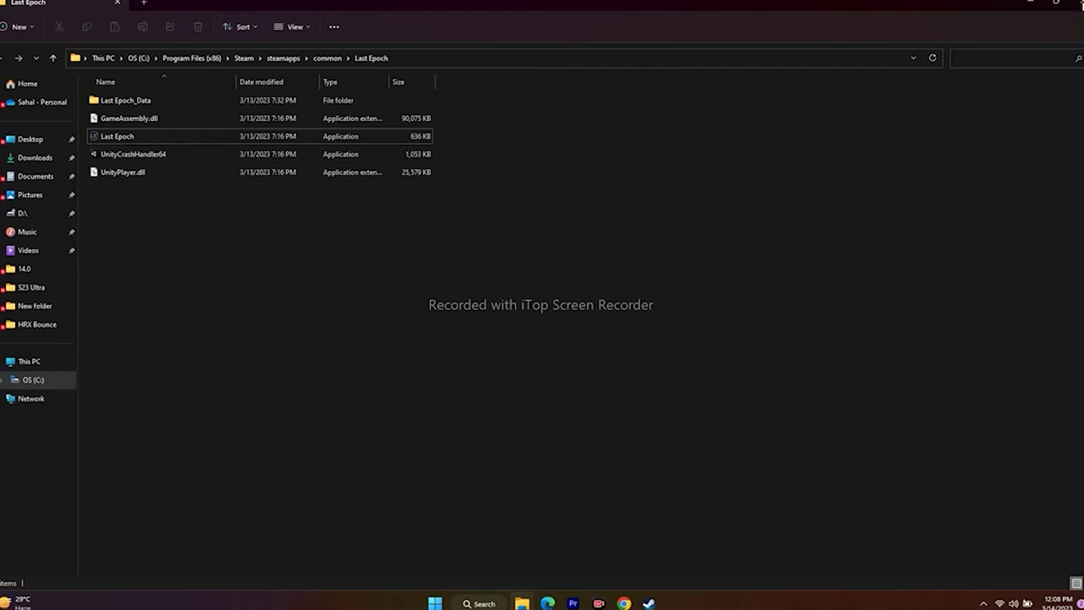
Step: Close the Last Epoch folder window and clear the Steam windows from the desktop
{"action": "left_click", "coordinate": [1075, 4]}
{"action": "left_click", "coordinate": [851, 134]}
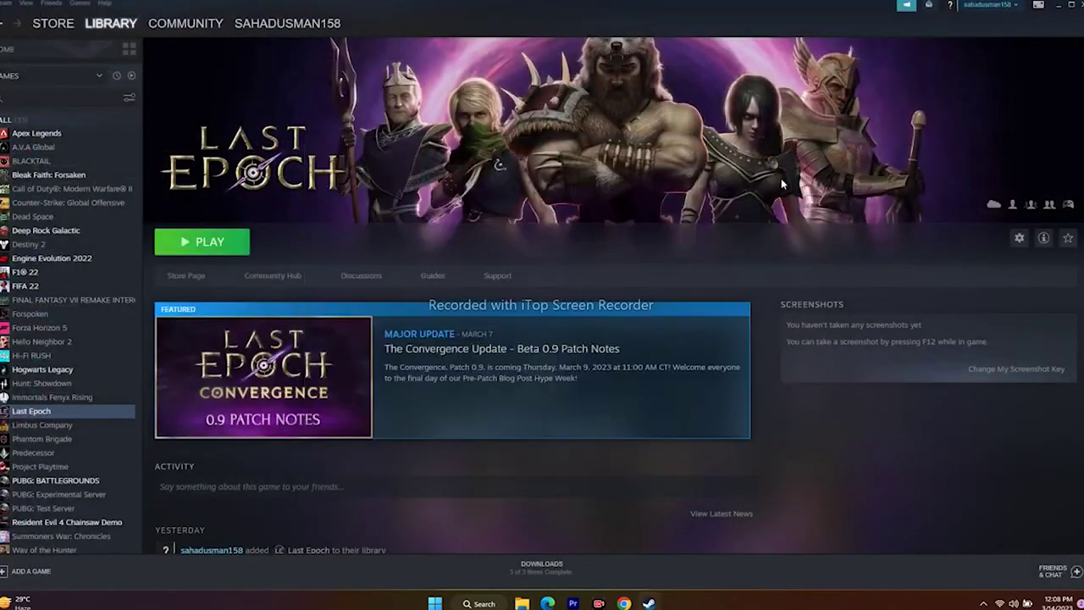
{"action": "left_click", "coordinate": [1058, 5]}
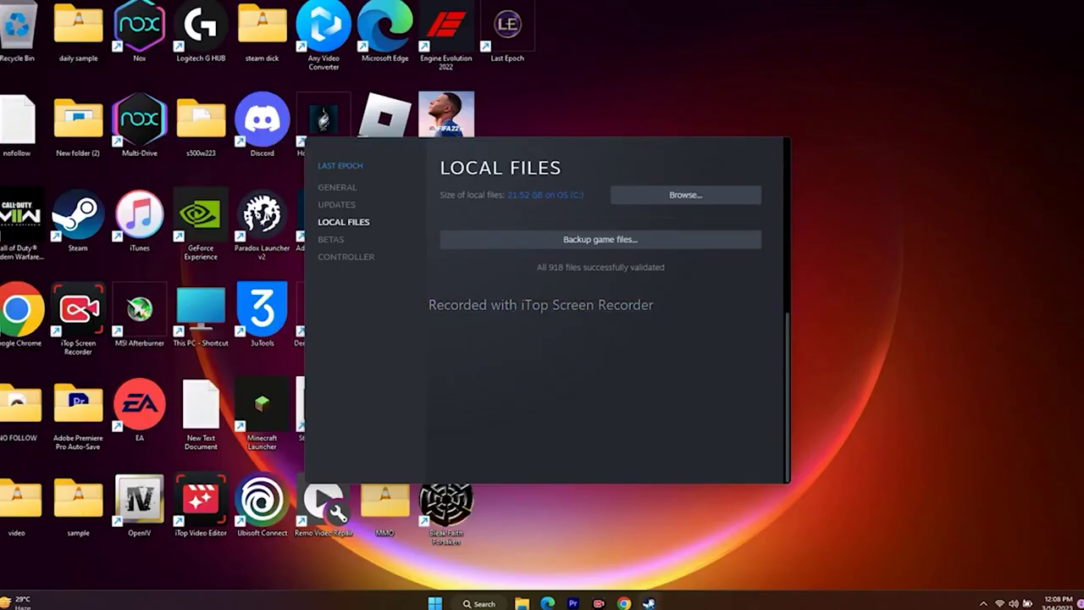
{"action": "mouse_move", "coordinate": [648, 603]}
{"action": "left_click", "coordinate": [748, 504]}
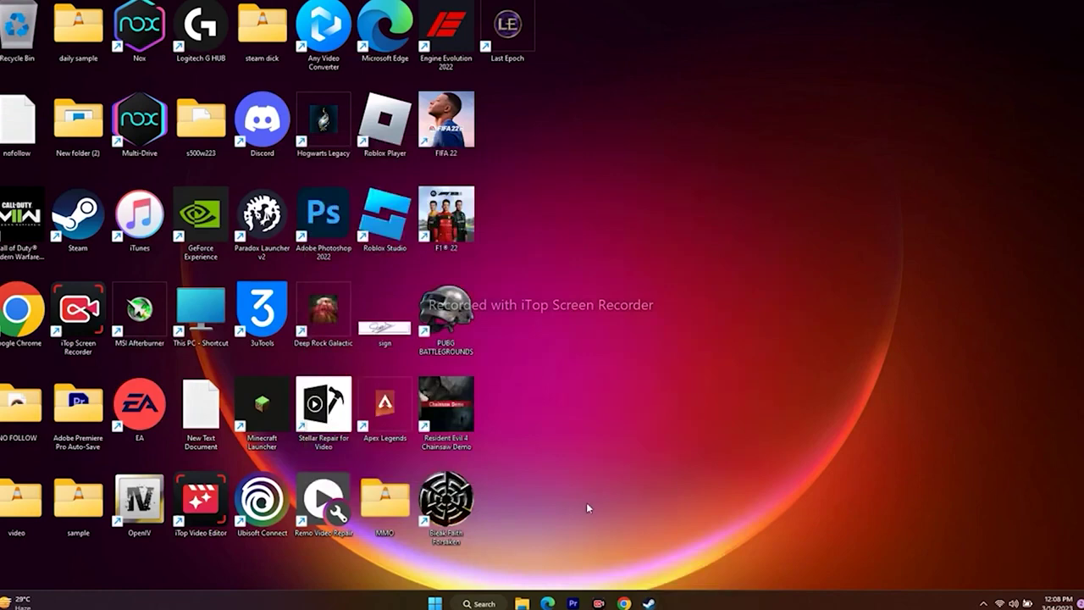
Step: Search Windows for "settings" and open the Language & region page under Time & language
{"action": "left_click", "coordinate": [483, 603]}
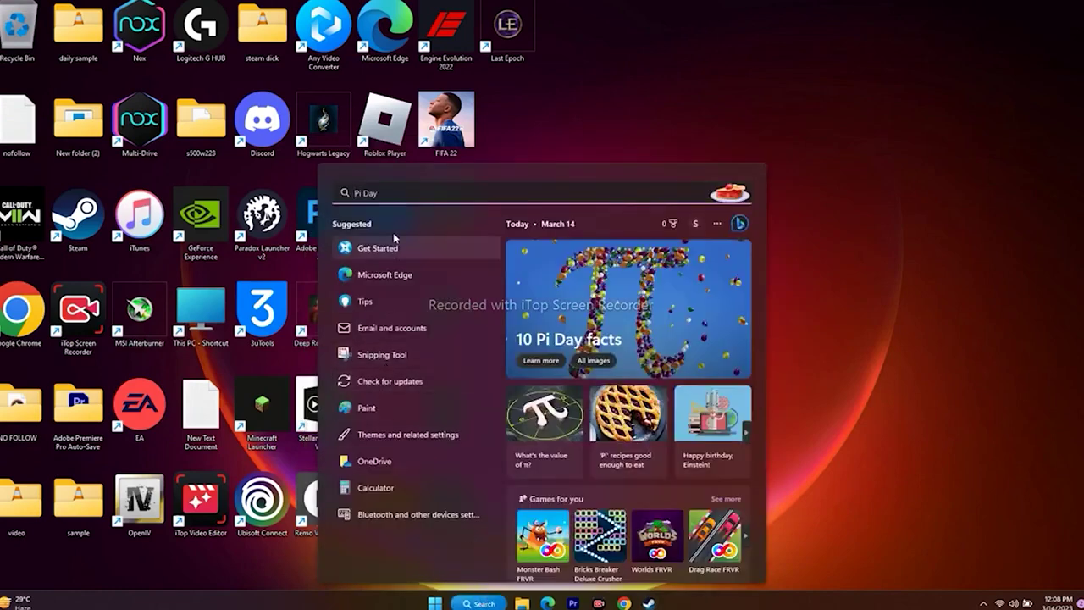
{"action": "type", "text": "settings"}
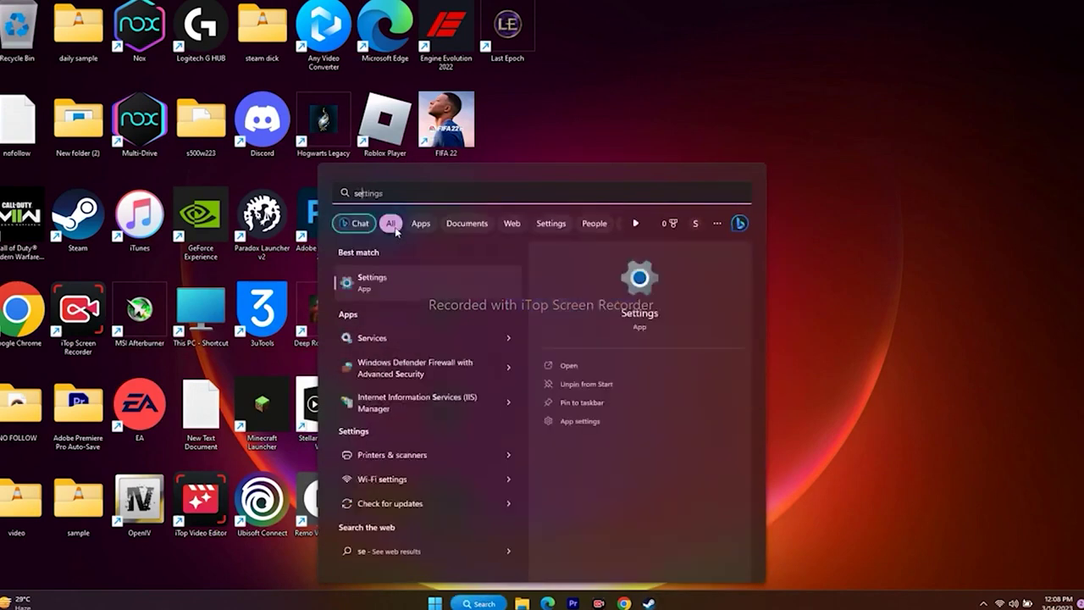
{"action": "left_click", "coordinate": [393, 286]}
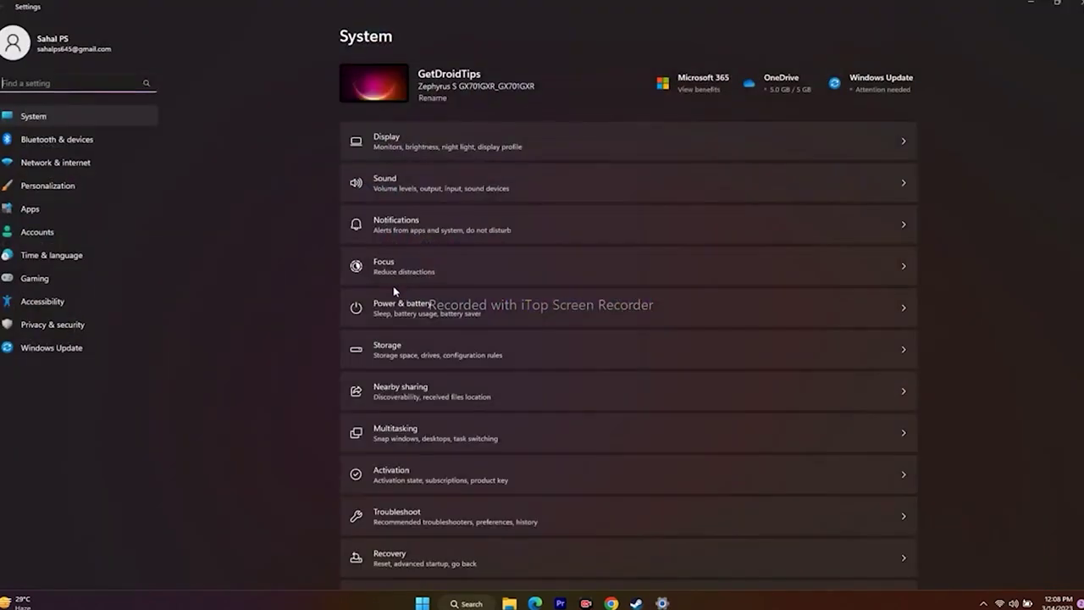
{"action": "left_click", "coordinate": [68, 256]}
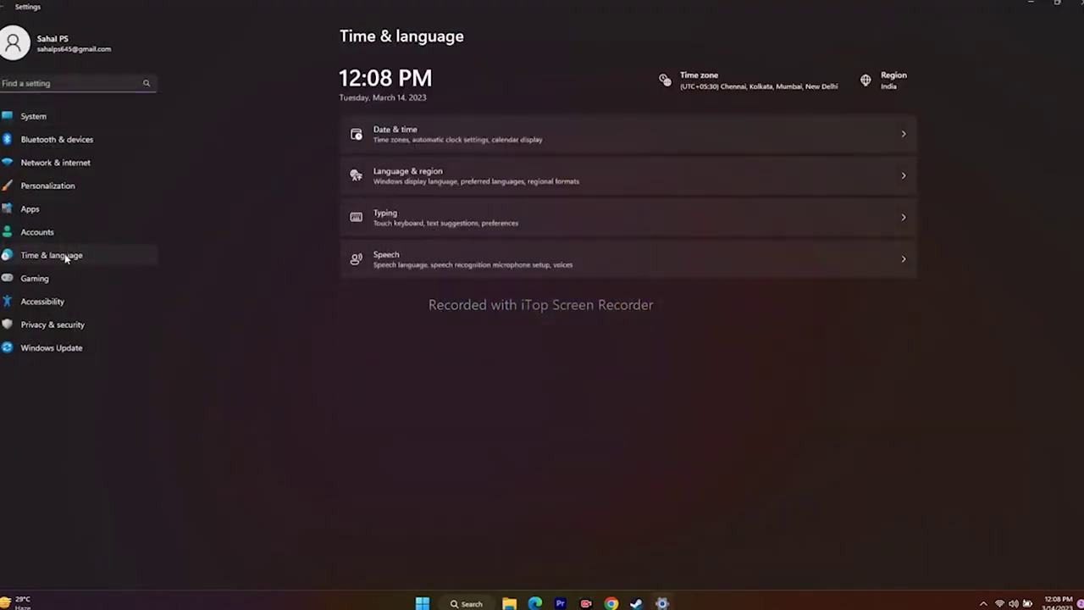
{"action": "left_click", "coordinate": [388, 173]}
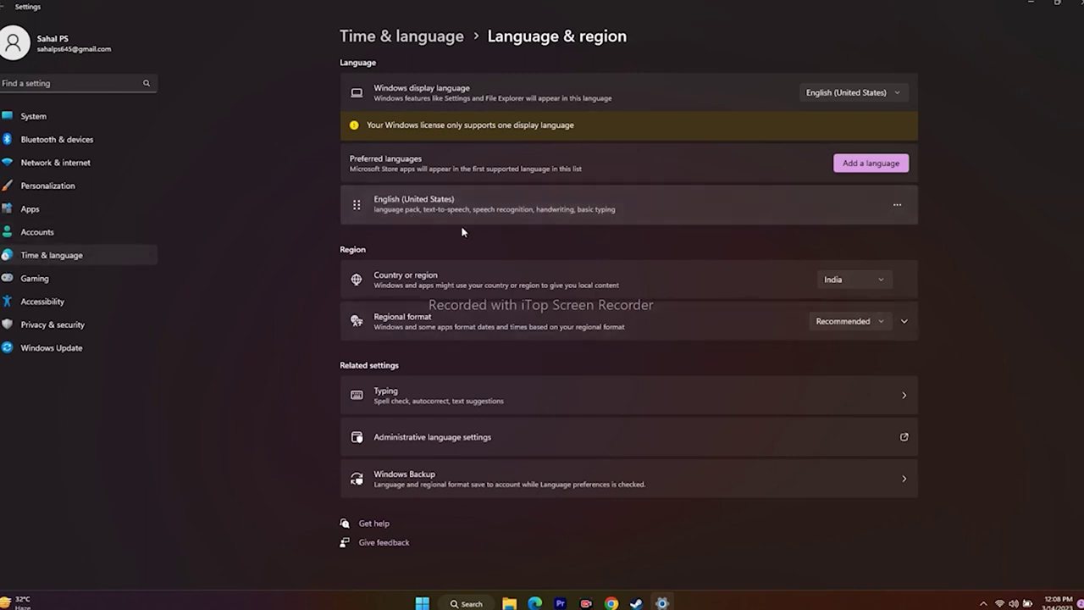
Step: Browse the installable languages matching "eng" for English (United States), then cancel adding a language and close Settings
{"action": "left_click", "coordinate": [859, 166]}
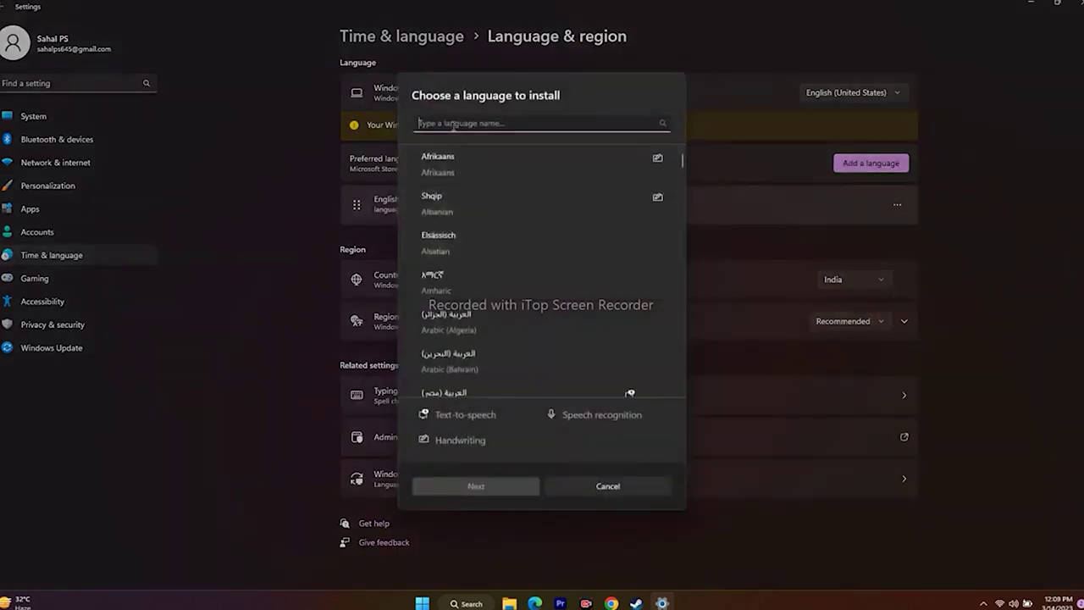
{"action": "type", "text": "eng"}
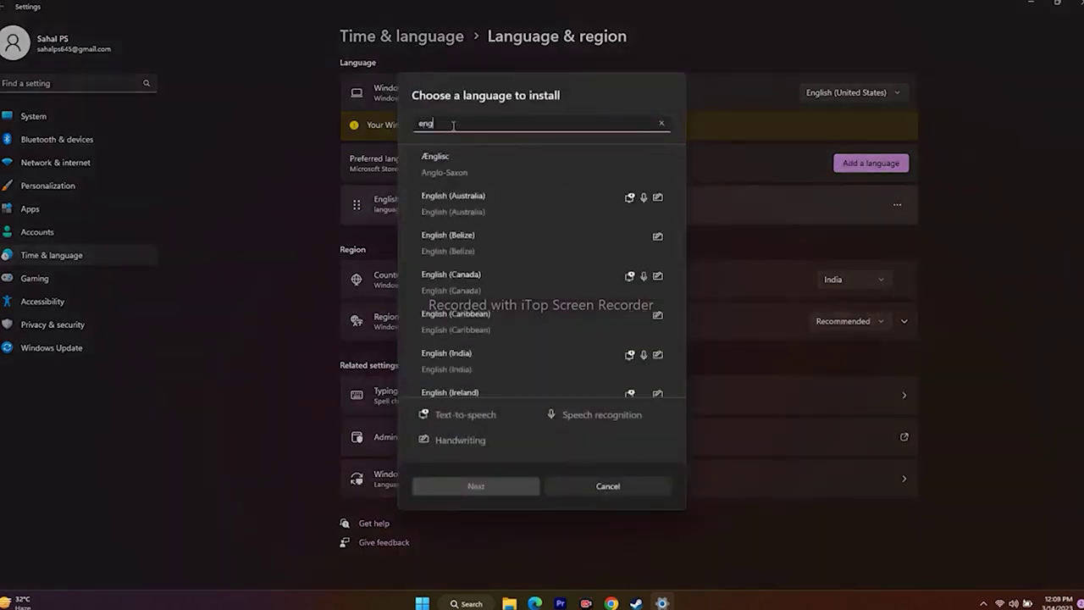
{"action": "scroll", "coordinate": [525, 249], "scroll_direction": "down", "scroll_amount": 3}
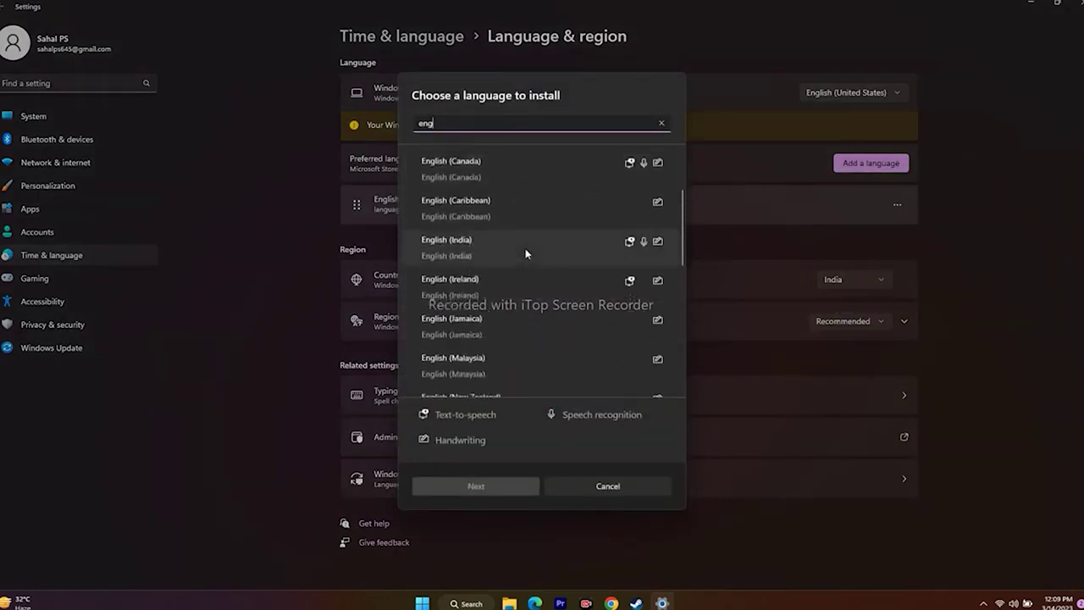
{"action": "scroll", "coordinate": [500, 262], "scroll_direction": "down", "scroll_amount": 5}
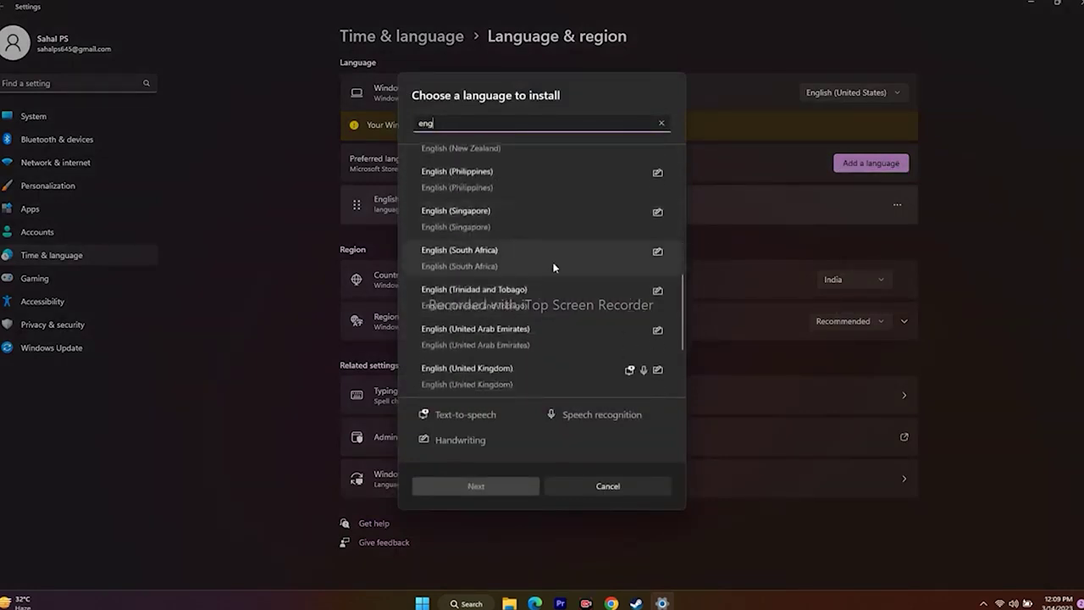
{"action": "scroll", "coordinate": [508, 271], "scroll_direction": "down", "scroll_amount": 1}
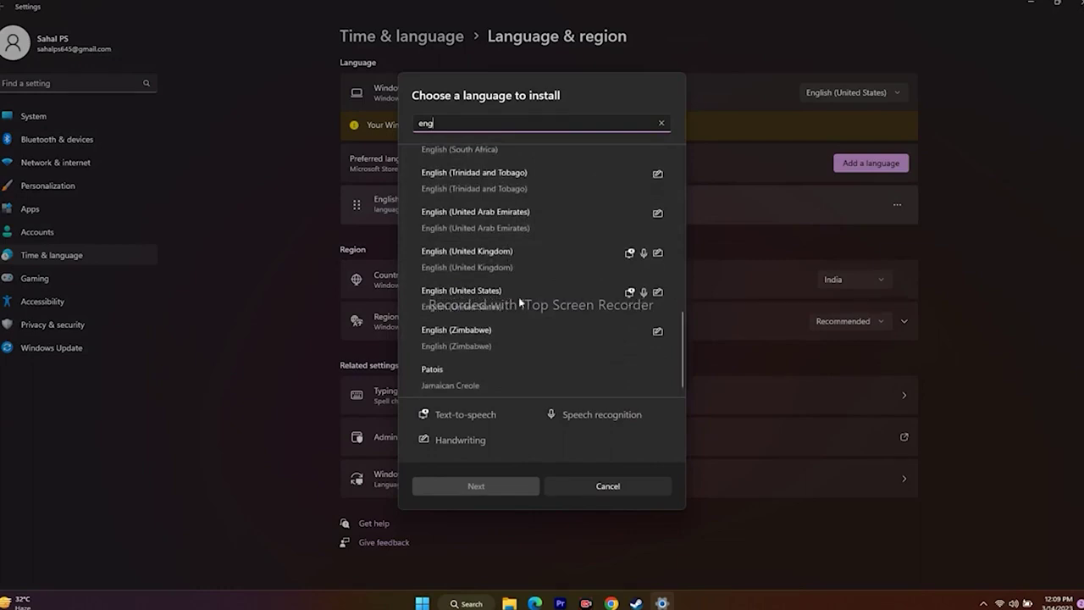
{"action": "left_click", "coordinate": [627, 485]}
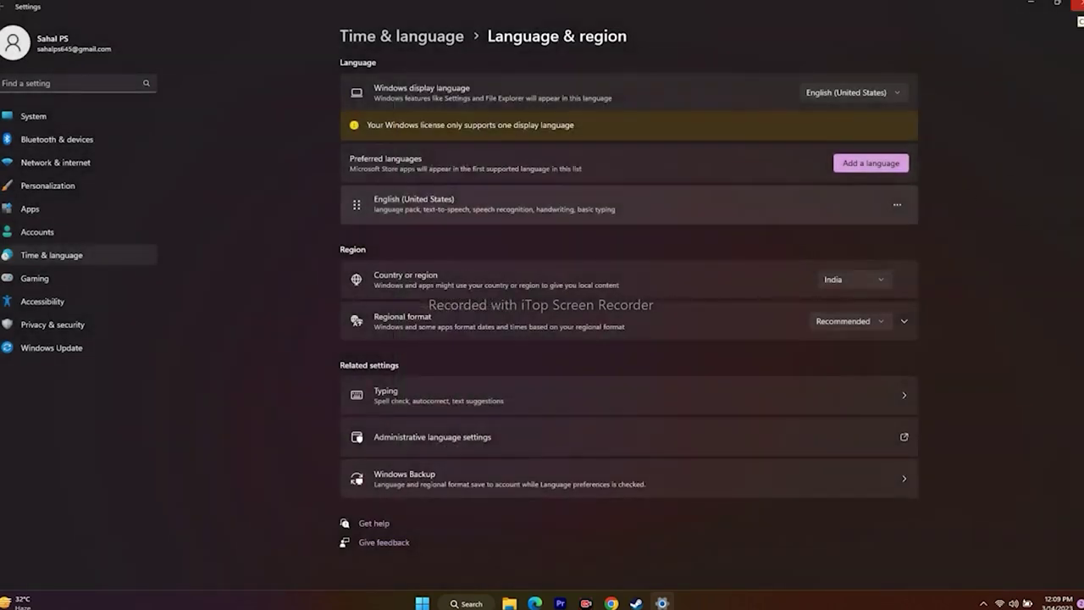
{"action": "left_click", "coordinate": [1077, 6]}
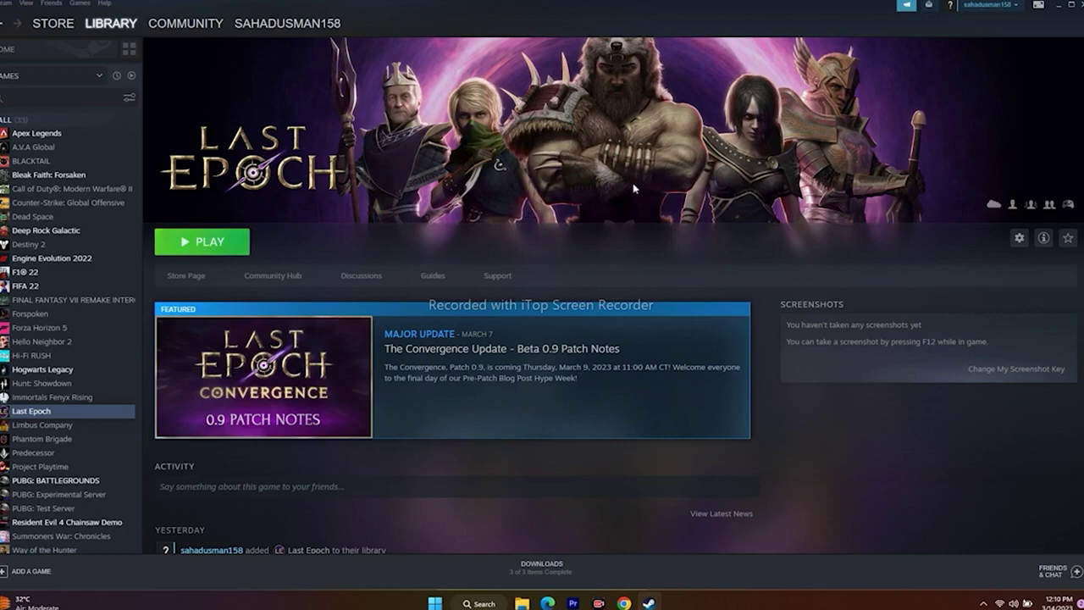
Step: Minimize the Steam window and open the Documents folder in File Explorer
{"action": "left_click", "coordinate": [1056, 12]}
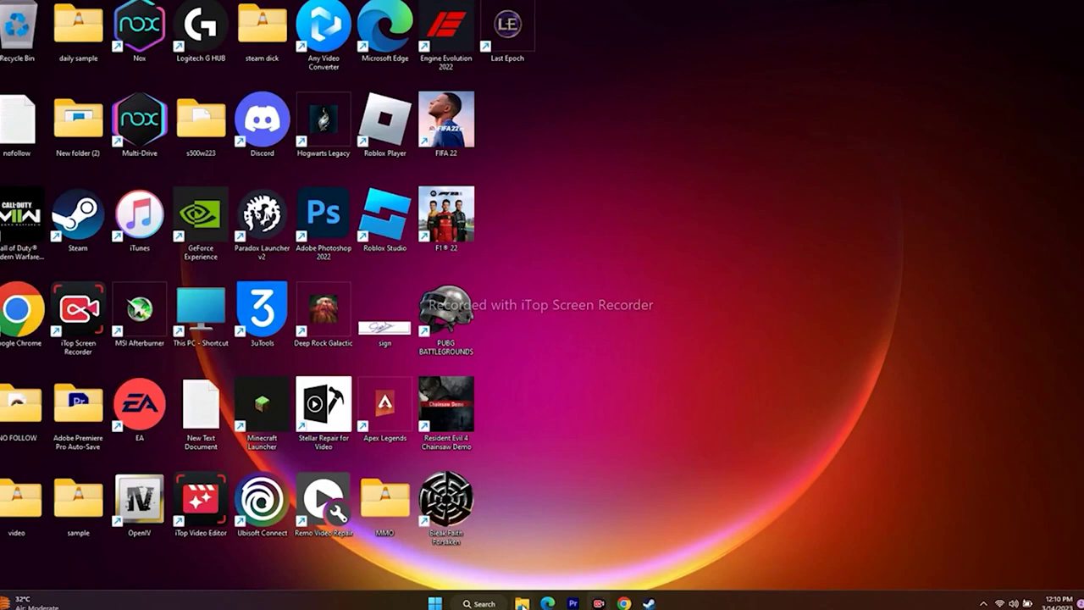
{"action": "left_click", "coordinate": [522, 603]}
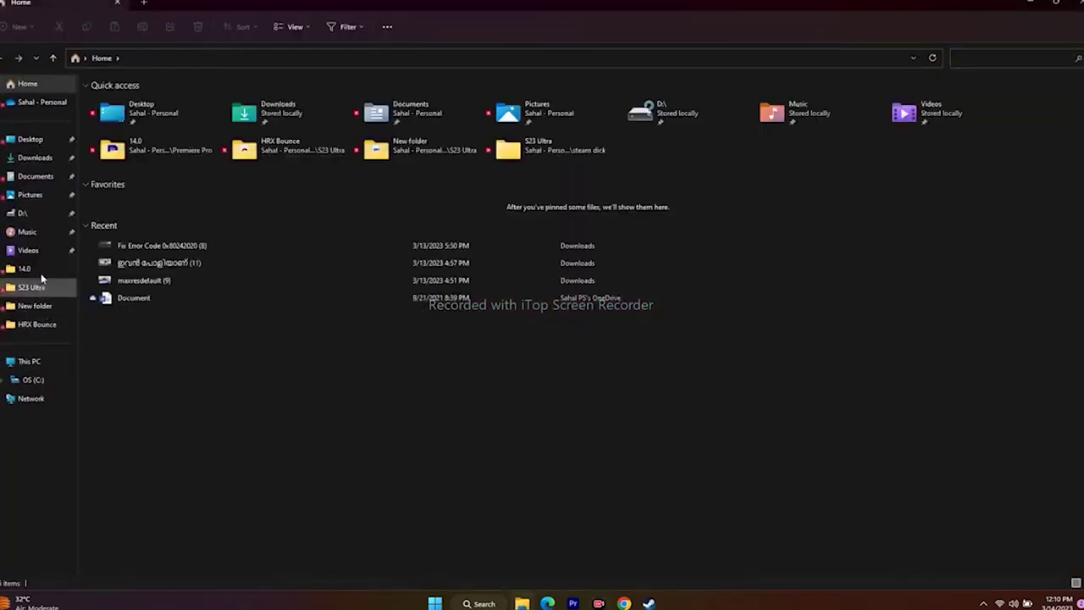
{"action": "left_click", "coordinate": [36, 176]}
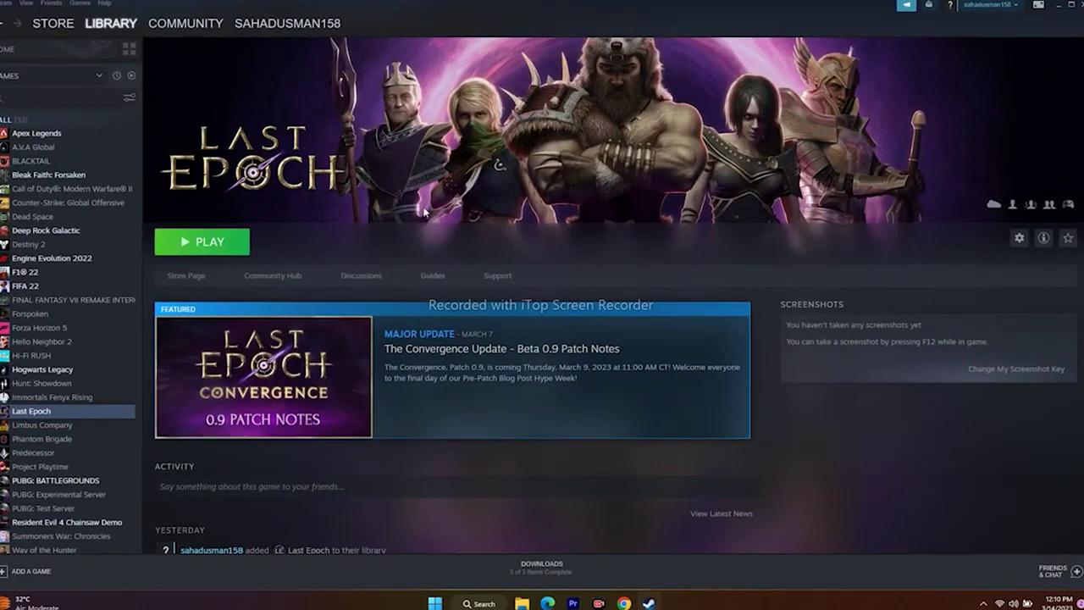
Step: Minimize Steam, search Windows for "contr" to open Control Panel, and open Windows Defender Firewall's list of allowed apps
{"action": "left_click", "coordinate": [1061, 6]}
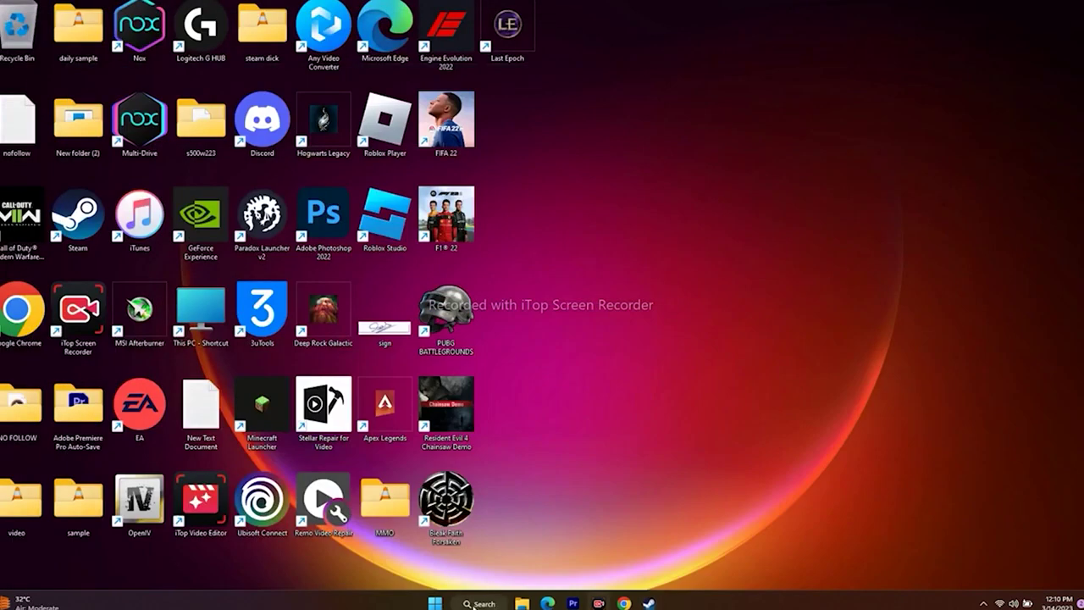
{"action": "left_click", "coordinate": [467, 603]}
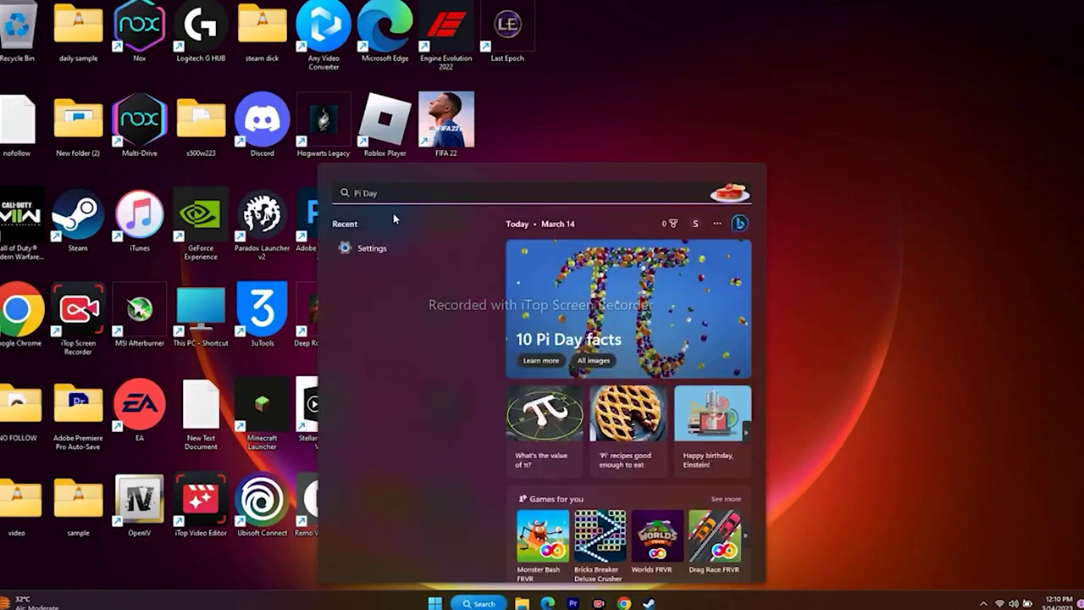
{"action": "type", "text": "contr"}
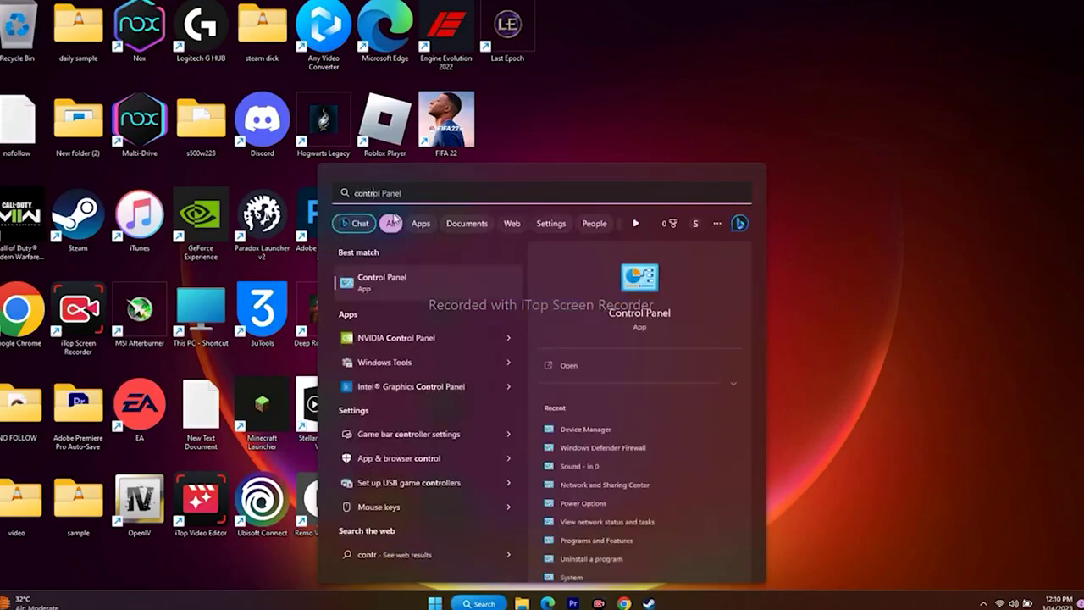
{"action": "left_click", "coordinate": [419, 283]}
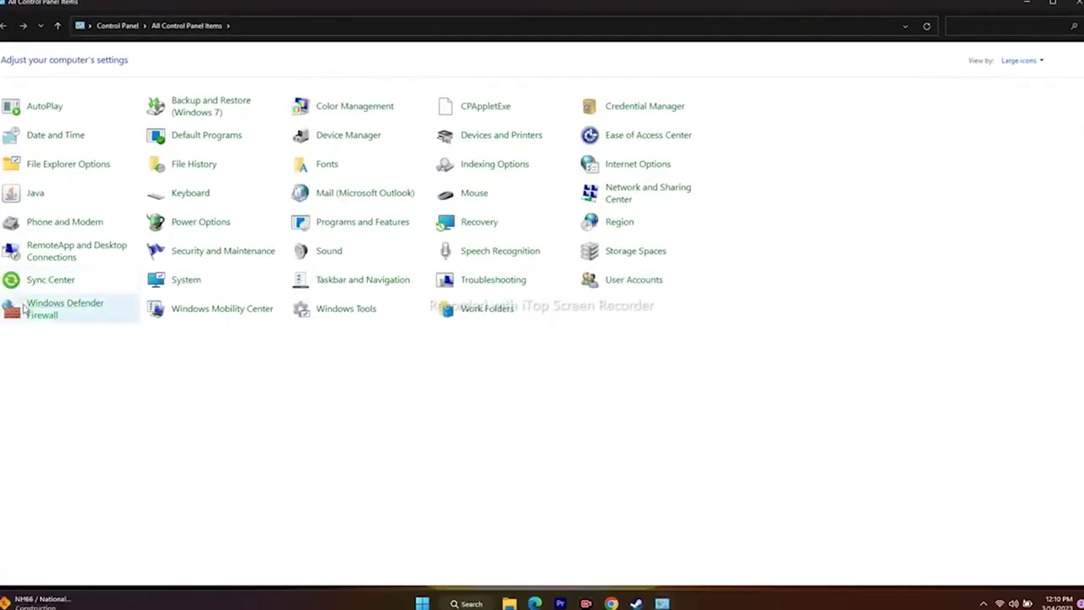
{"action": "left_click", "coordinate": [45, 312]}
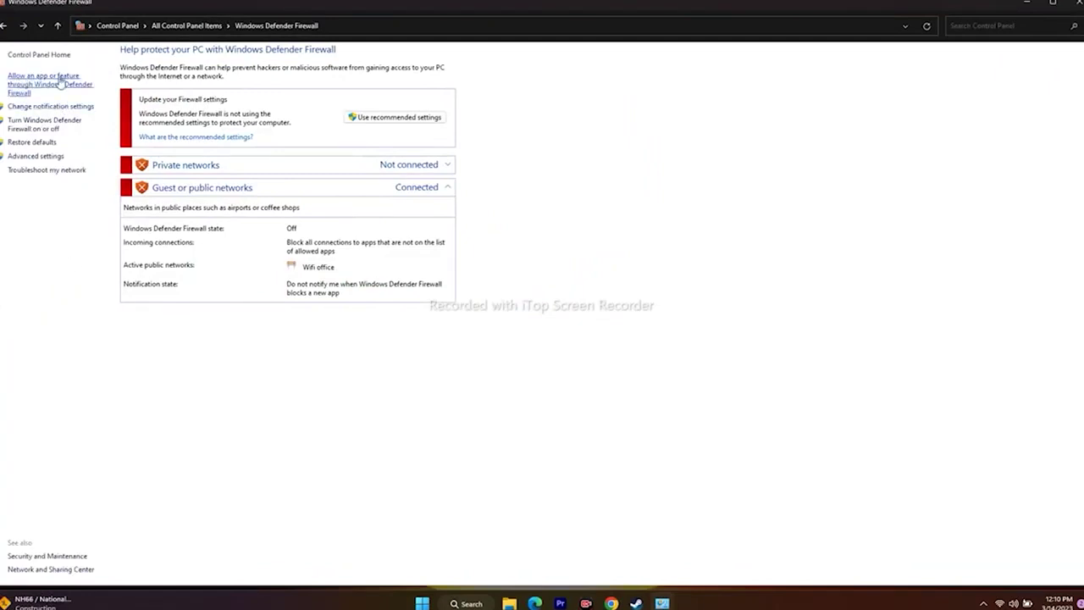
{"action": "left_click", "coordinate": [34, 85]}
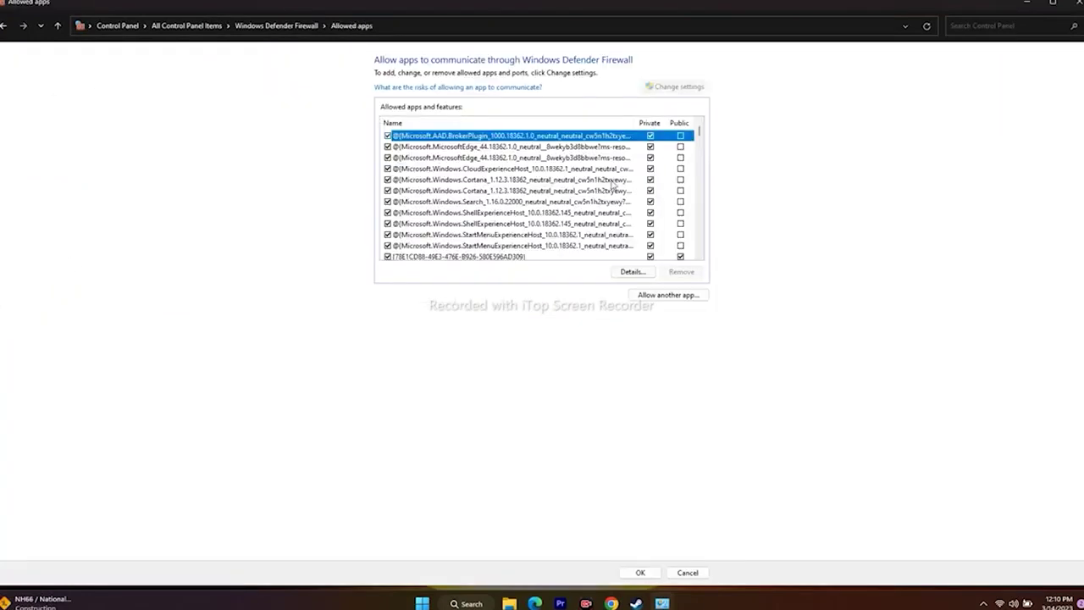
Step: Look through the firewall's allowed apps and features for the Last Epoch entry and its Private and Public access
{"action": "scroll", "coordinate": [620, 185], "scroll_direction": "down", "scroll_amount": 12}
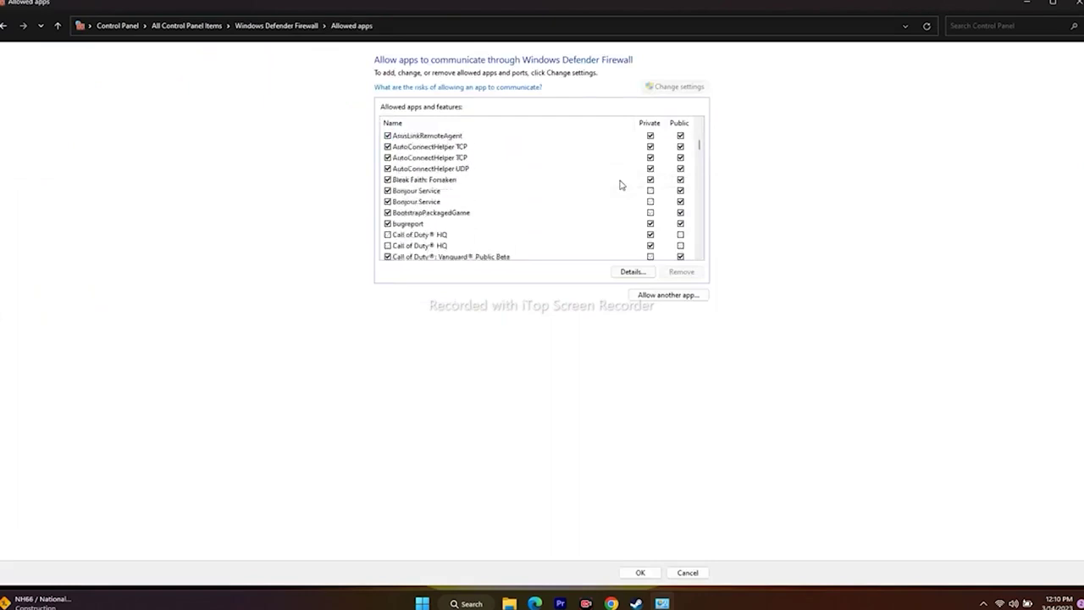
{"action": "scroll", "coordinate": [620, 185], "scroll_direction": "down", "scroll_amount": 12}
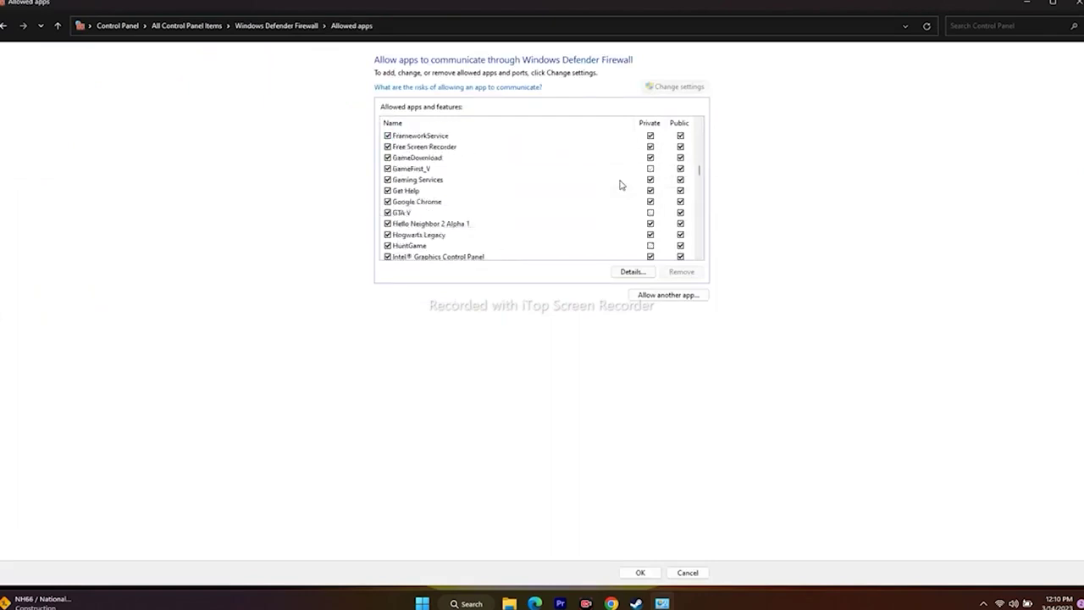
{"action": "scroll", "coordinate": [620, 185], "scroll_direction": "down", "scroll_amount": 12}
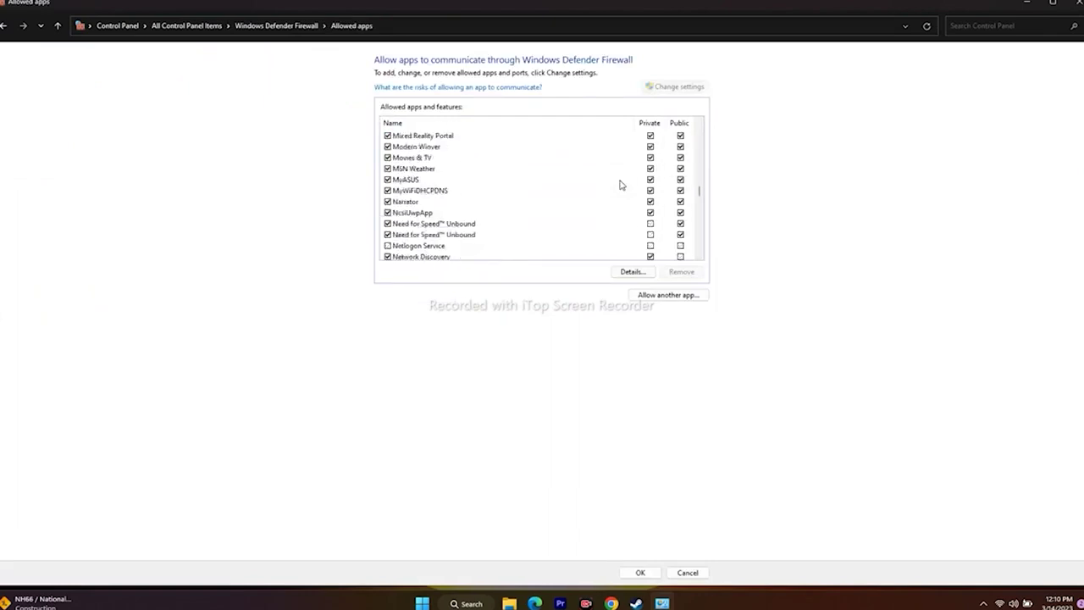
{"action": "scroll", "coordinate": [619, 185], "scroll_direction": "down", "scroll_amount": 12}
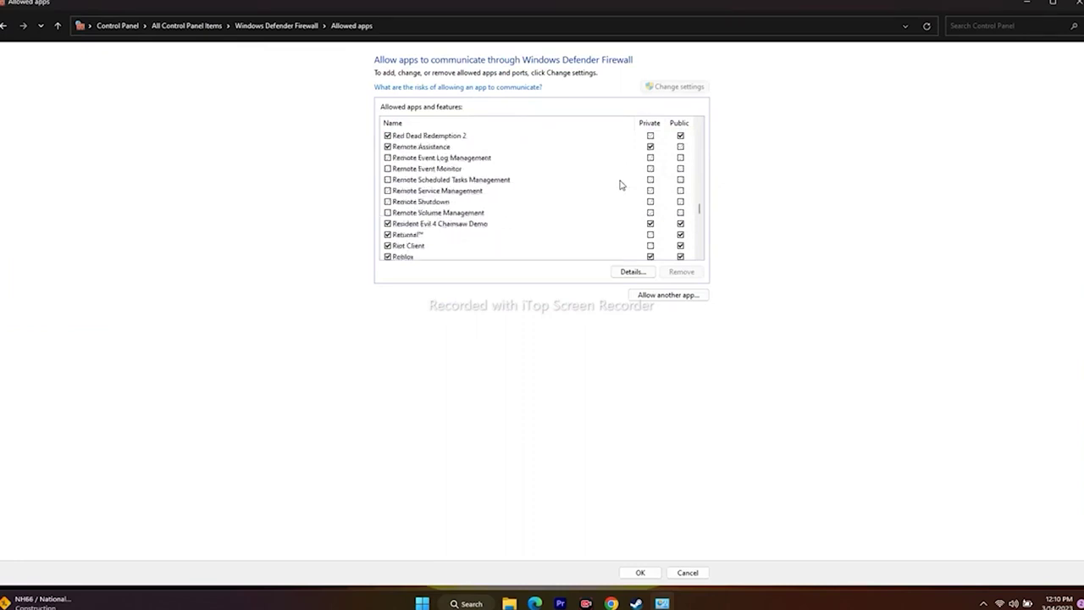
{"action": "scroll", "coordinate": [620, 185], "scroll_direction": "down", "scroll_amount": 12}
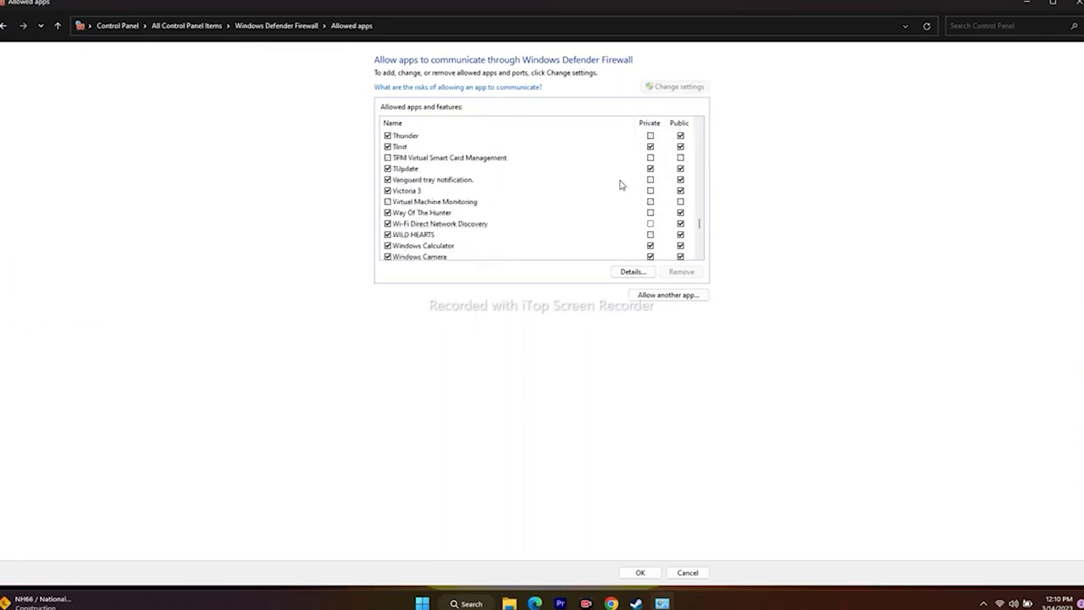
{"action": "scroll", "coordinate": [619, 185], "scroll_direction": "down", "scroll_amount": 8}
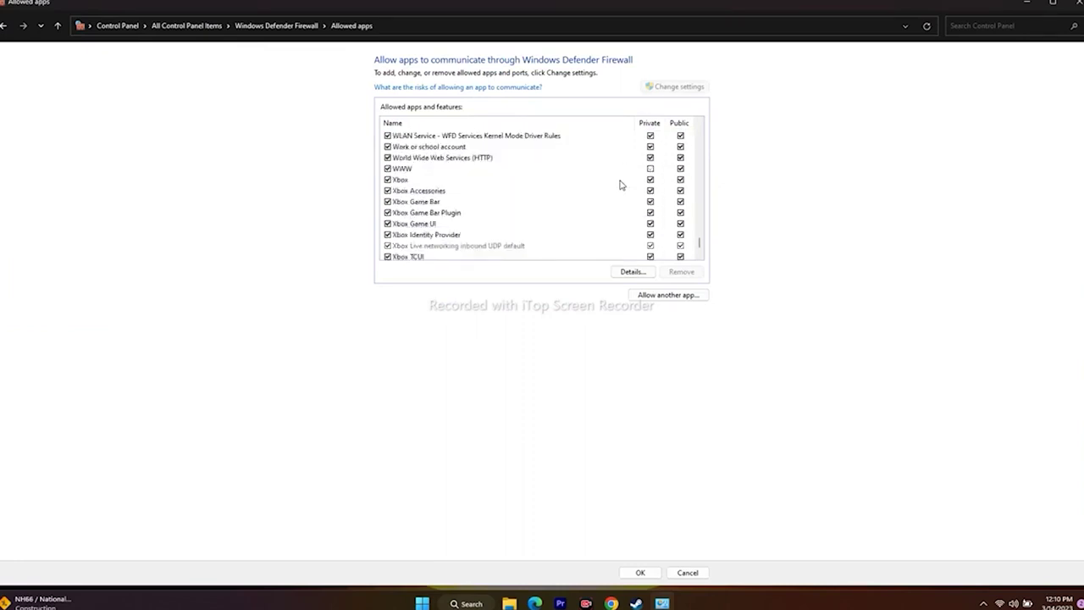
{"action": "scroll", "coordinate": [619, 184], "scroll_direction": "up", "scroll_amount": 15}
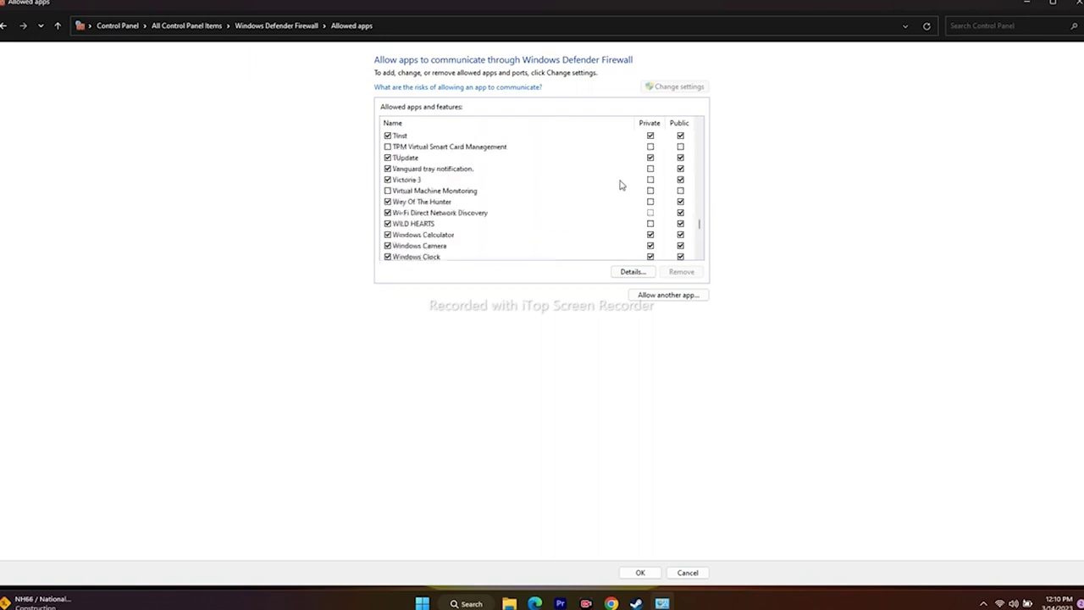
{"action": "scroll", "coordinate": [620, 184], "scroll_direction": "up", "scroll_amount": 2}
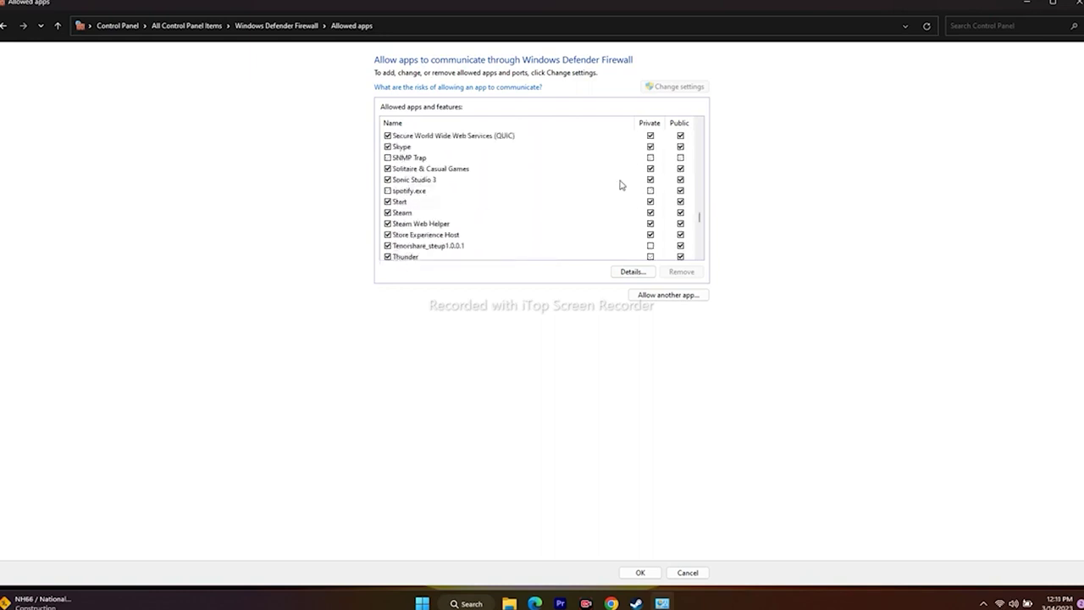
{"action": "scroll", "coordinate": [619, 184], "scroll_direction": "up", "scroll_amount": 8}
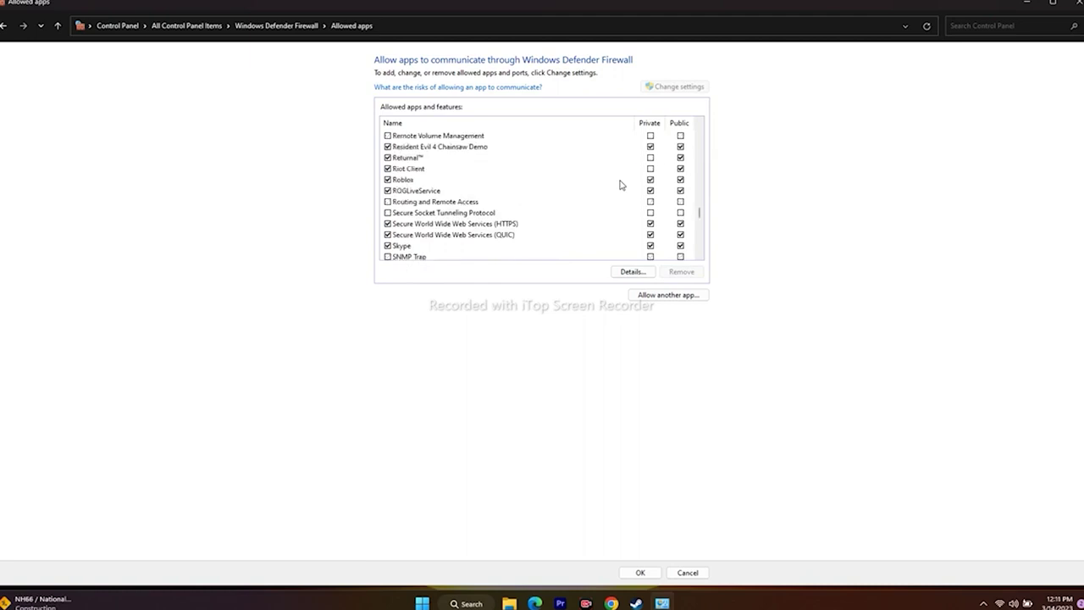
{"action": "scroll", "coordinate": [620, 185], "scroll_direction": "up", "scroll_amount": 8}
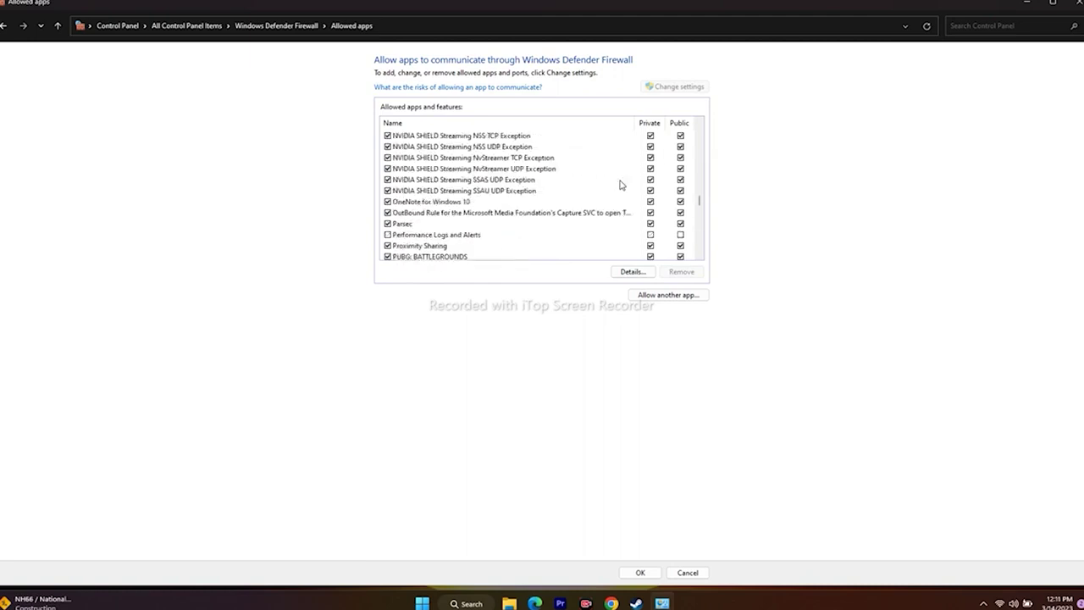
{"action": "scroll", "coordinate": [620, 185], "scroll_direction": "up", "scroll_amount": 8}
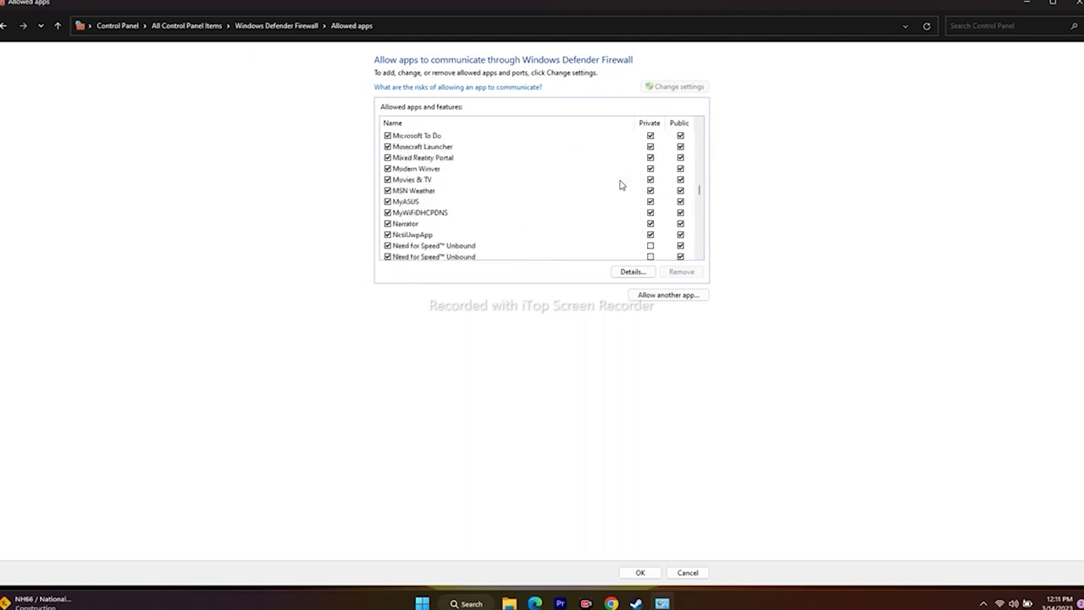
{"action": "scroll", "coordinate": [620, 184], "scroll_direction": "up", "scroll_amount": 2}
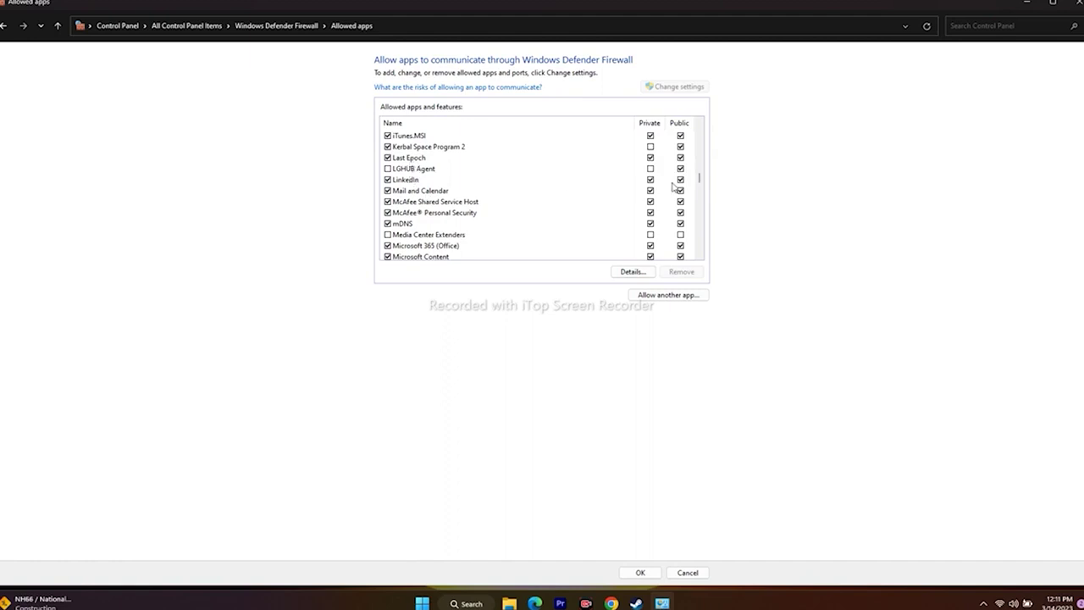
Step: Start allowing another app through the firewall and browse to C:\Program Files (x86)\Steam\steamapps\common
{"action": "left_click", "coordinate": [664, 296]}
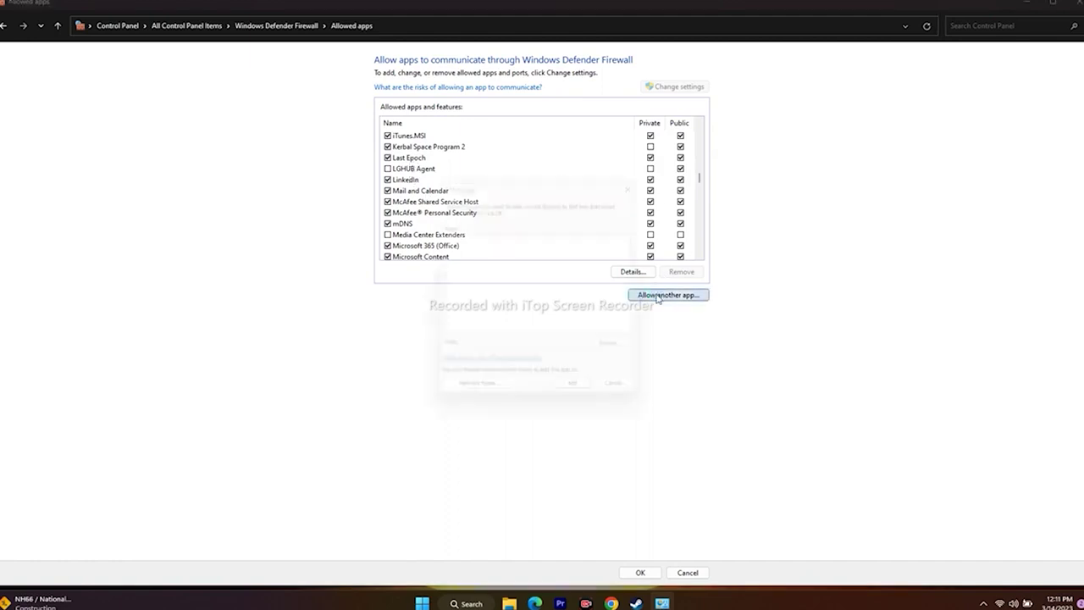
{"action": "left_click", "coordinate": [629, 354]}
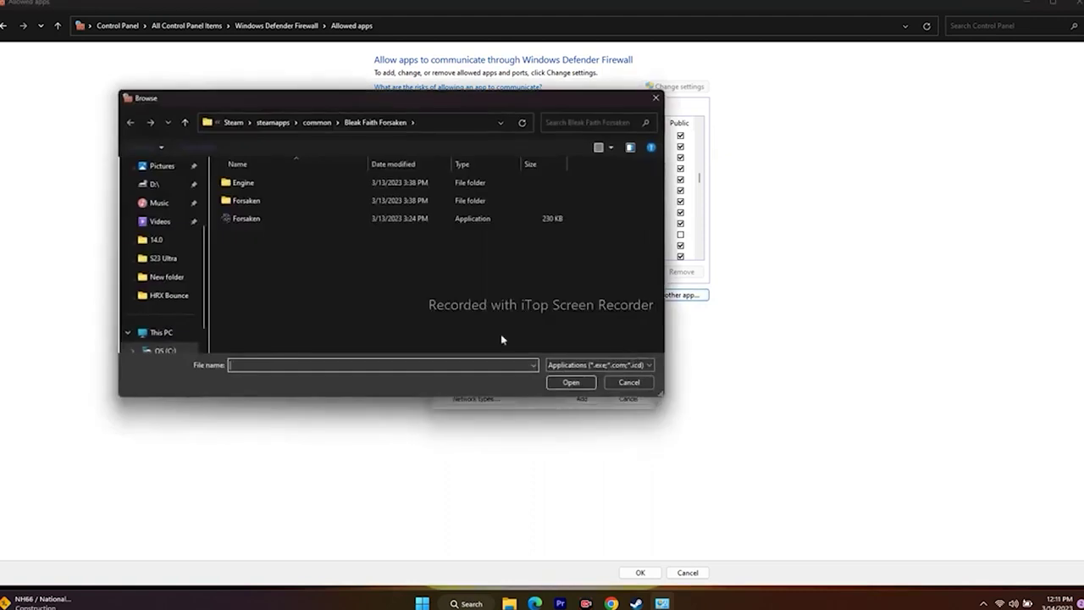
{"action": "left_click", "coordinate": [185, 337]}
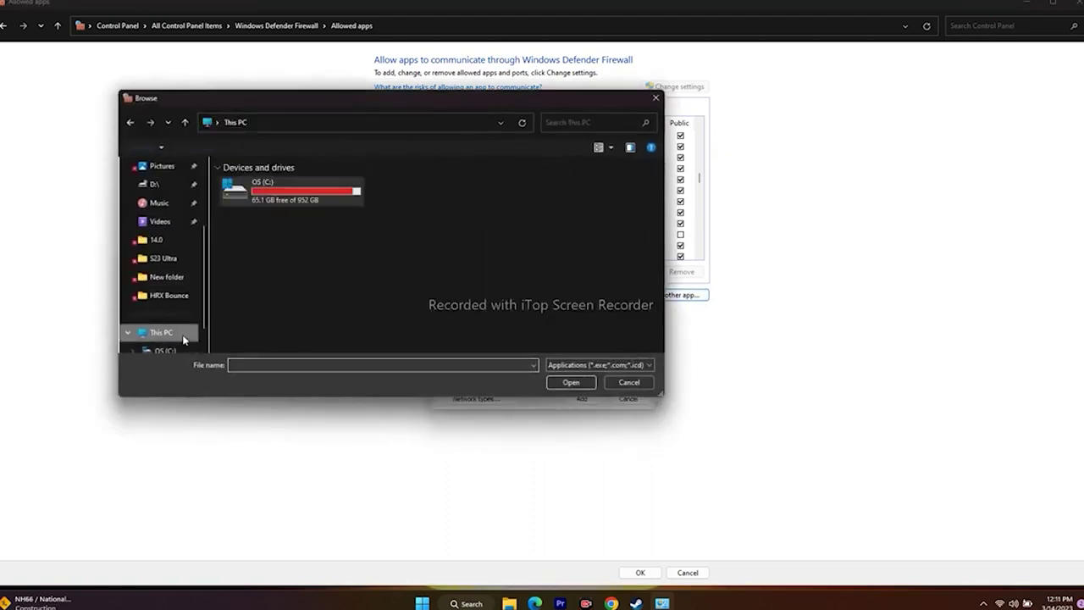
{"action": "double_click", "coordinate": [280, 195]}
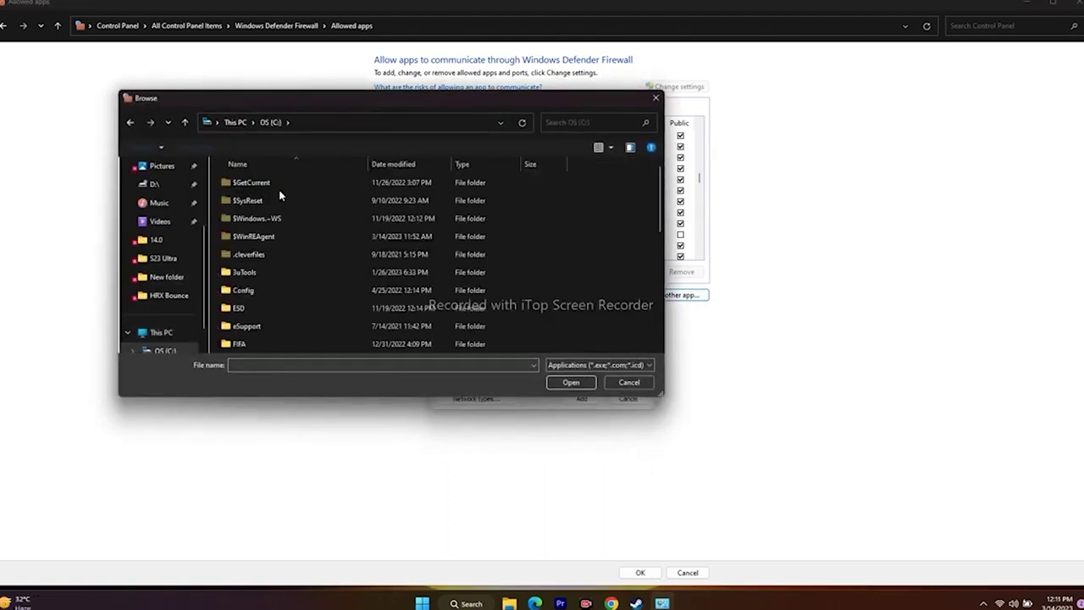
{"action": "scroll", "coordinate": [280, 267], "scroll_direction": "down", "scroll_amount": 6}
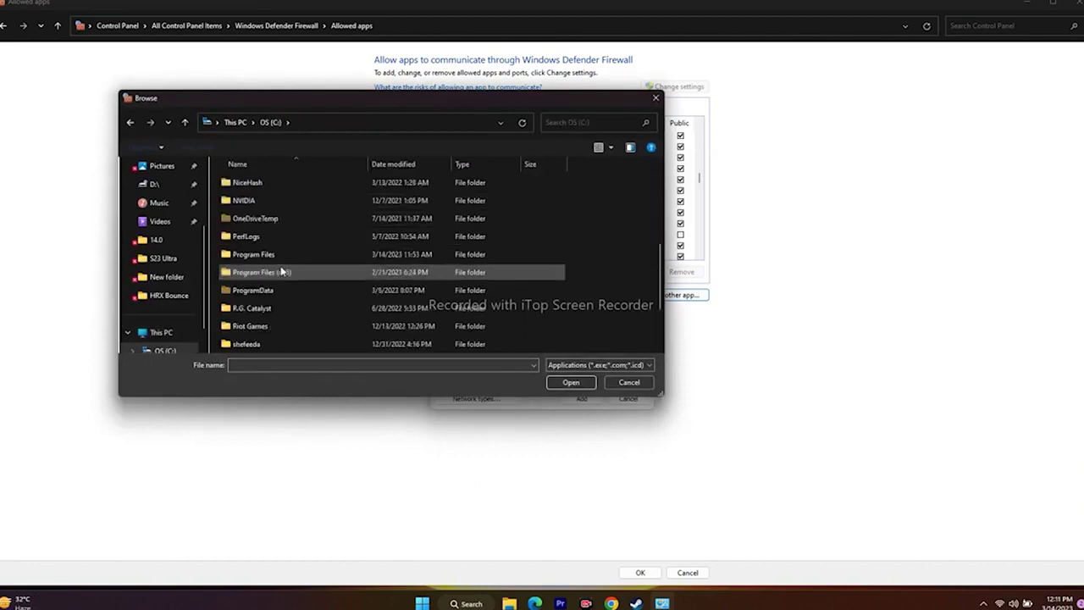
{"action": "double_click", "coordinate": [297, 273]}
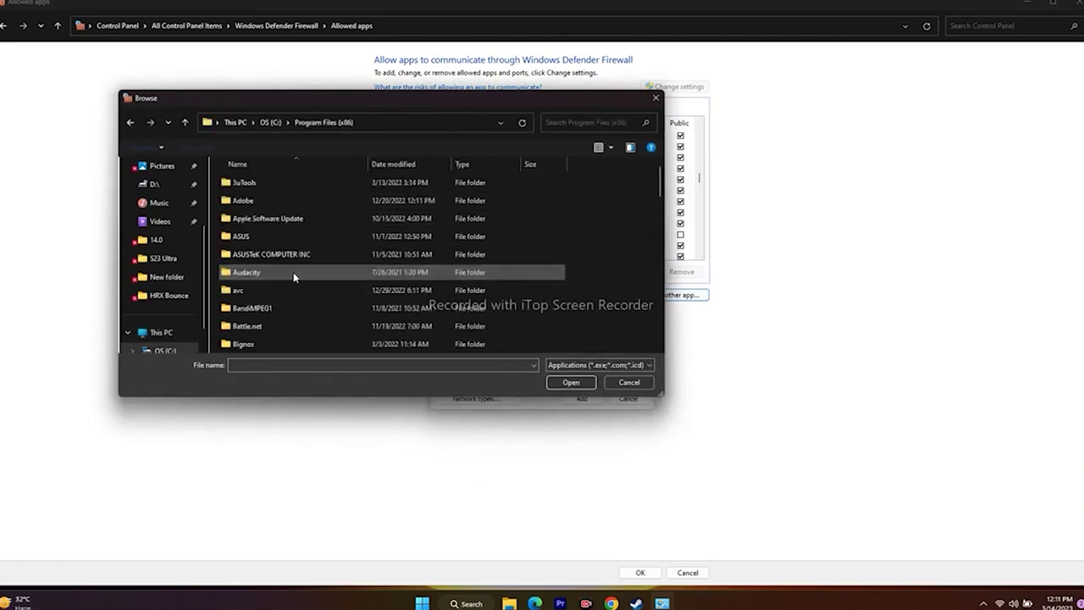
{"action": "scroll", "coordinate": [279, 221], "scroll_direction": "down", "scroll_amount": 5}
{"action": "scroll", "coordinate": [279, 219], "scroll_direction": "down", "scroll_amount": 10}
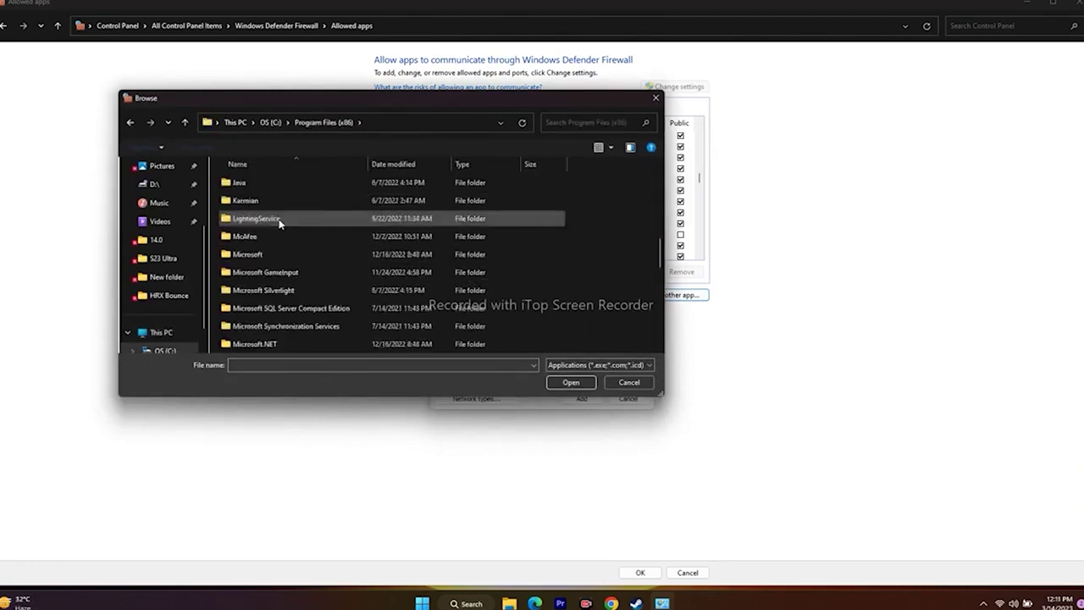
{"action": "double_click", "coordinate": [252, 290]}
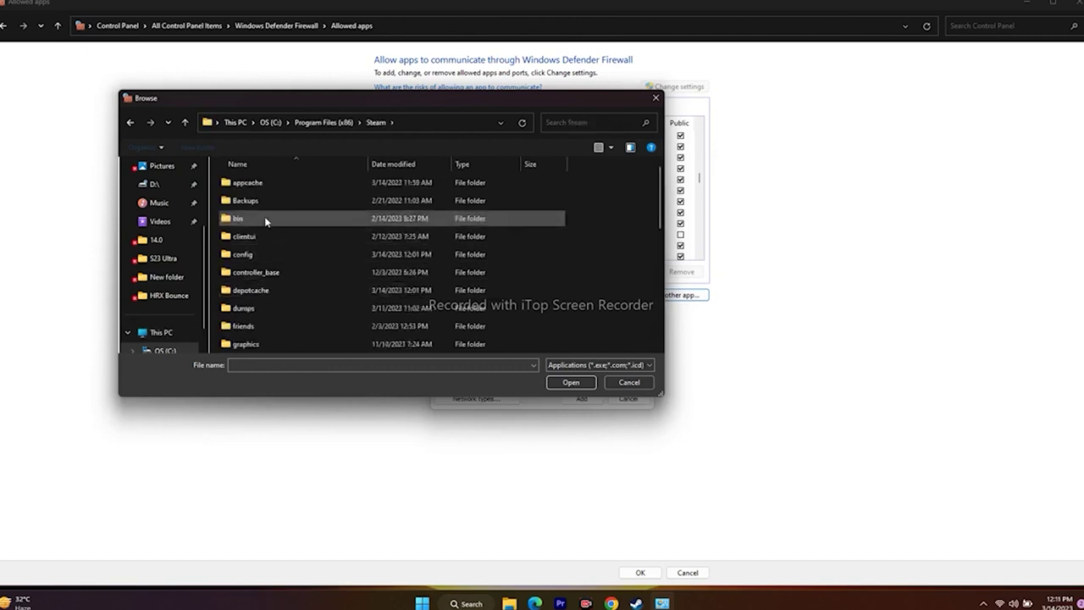
{"action": "scroll", "coordinate": [268, 215], "scroll_direction": "down", "scroll_amount": 5}
{"action": "double_click", "coordinate": [270, 280]}
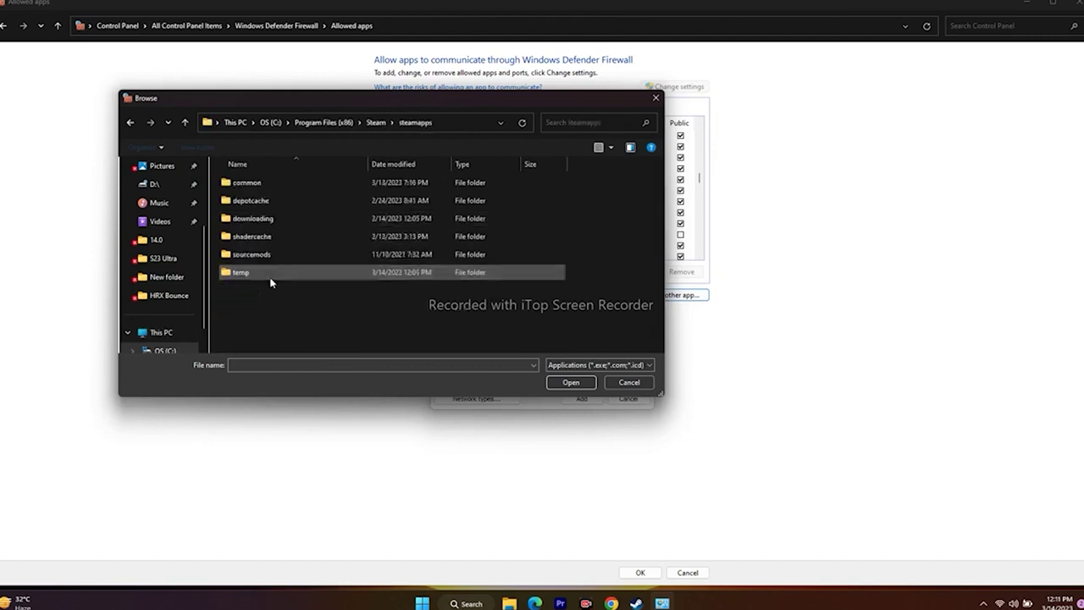
{"action": "double_click", "coordinate": [261, 185]}
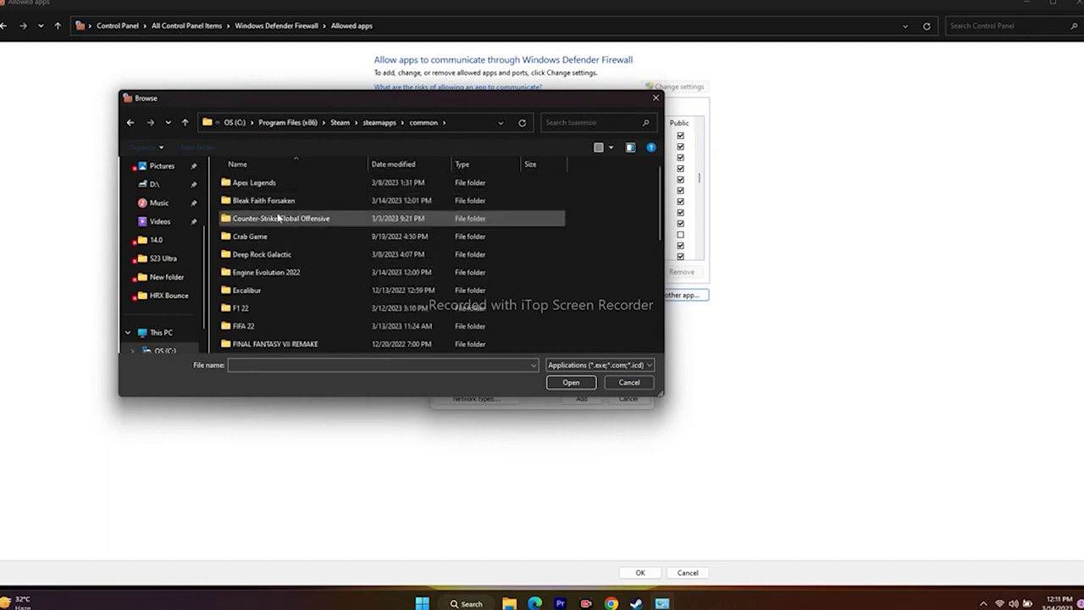
Step: Try to add the Last Epoch application from its game folder to the allowed apps, and close the firewall window
{"action": "scroll", "coordinate": [279, 219], "scroll_direction": "down", "scroll_amount": 5}
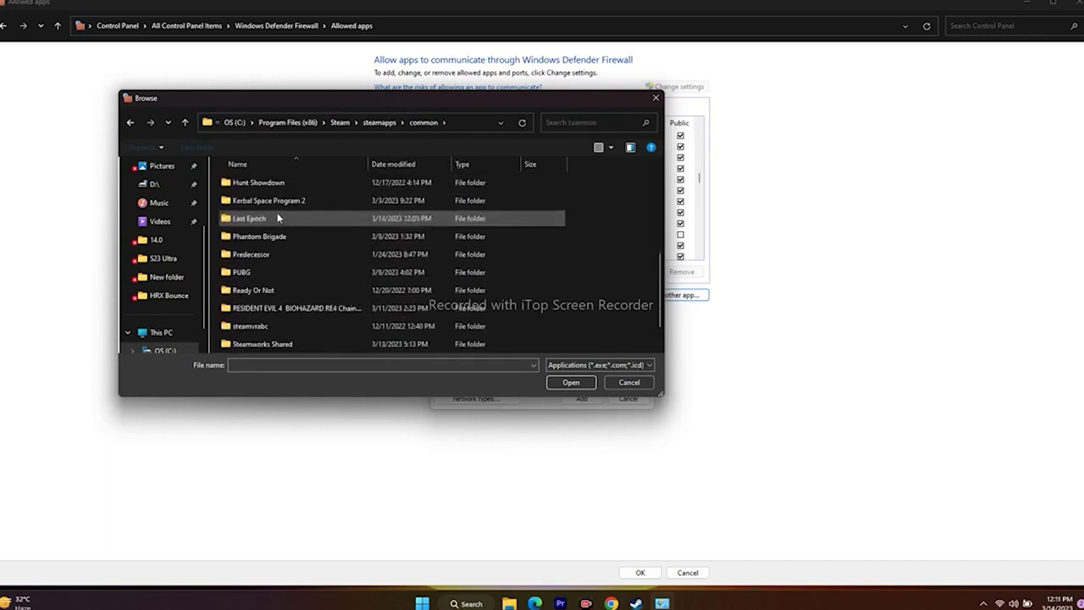
{"action": "double_click", "coordinate": [276, 218]}
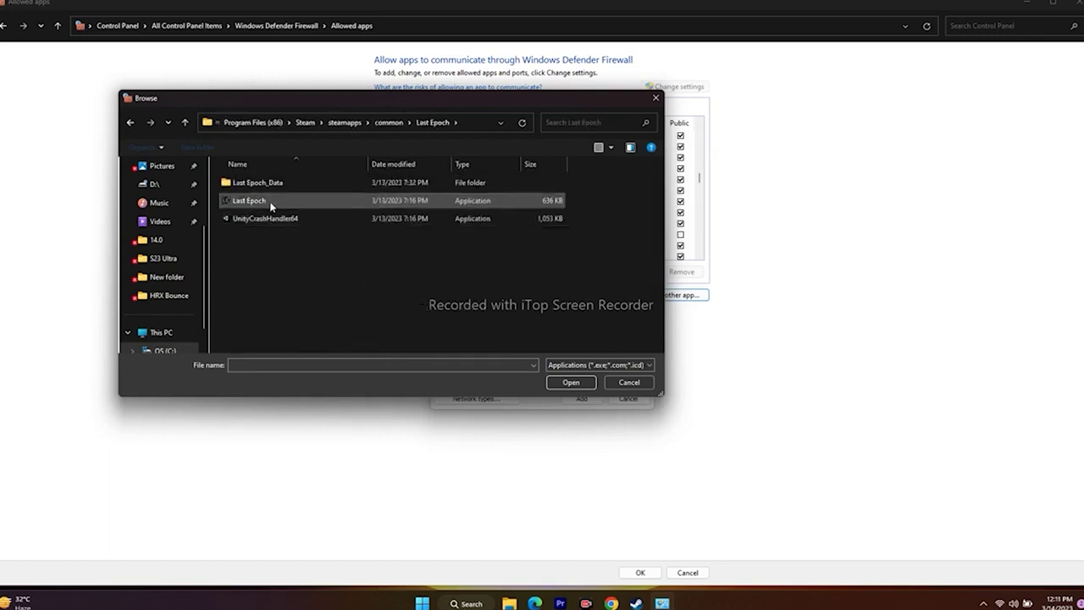
{"action": "left_click", "coordinate": [271, 204]}
{"action": "left_click", "coordinate": [568, 383]}
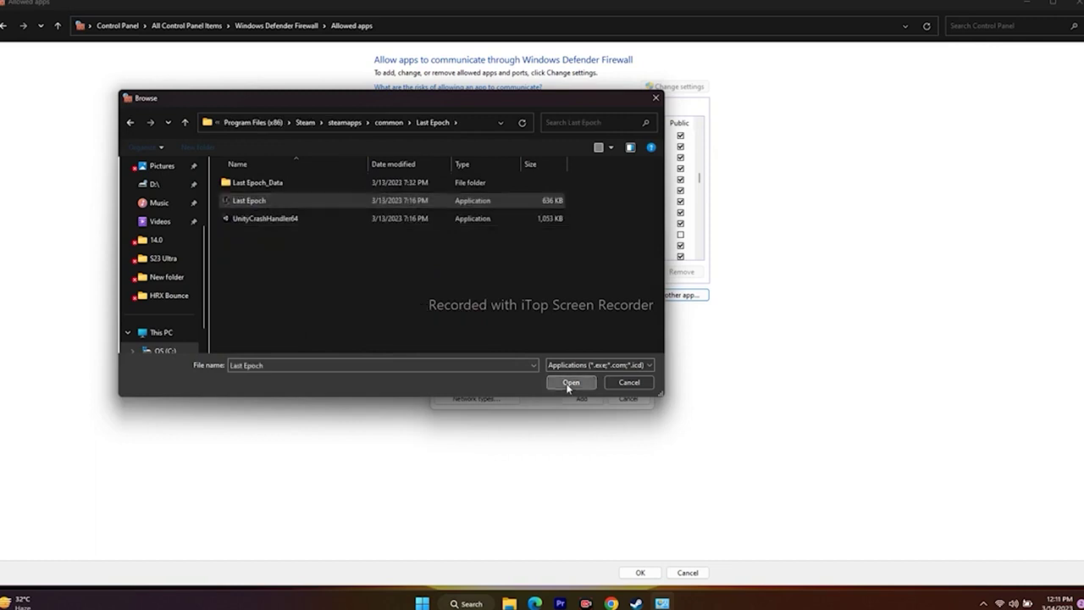
{"action": "left_click", "coordinate": [582, 398]}
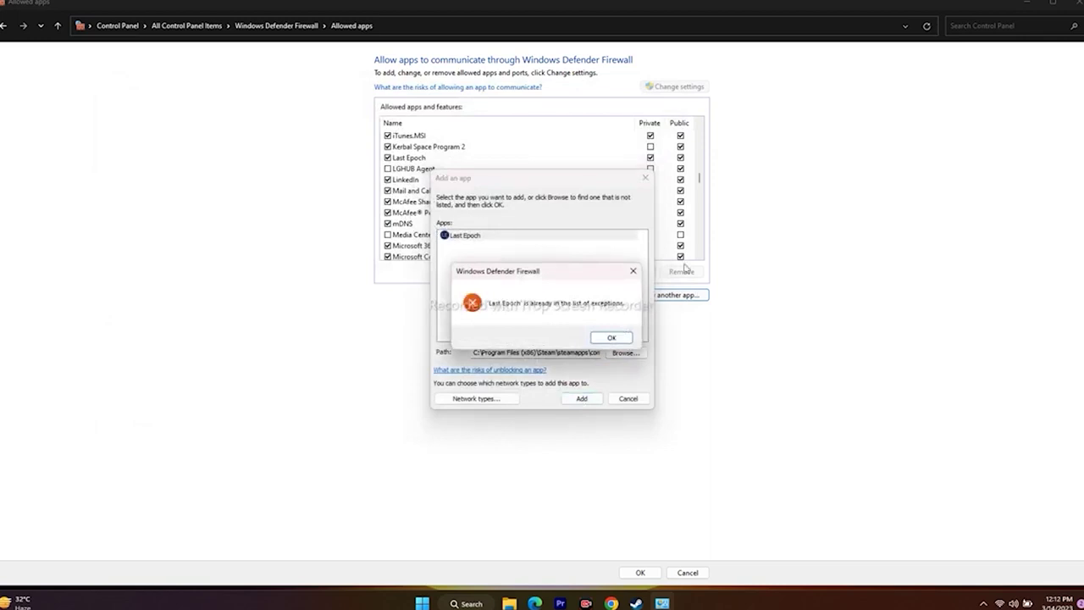
{"action": "left_click", "coordinate": [632, 271]}
{"action": "left_click", "coordinate": [645, 178]}
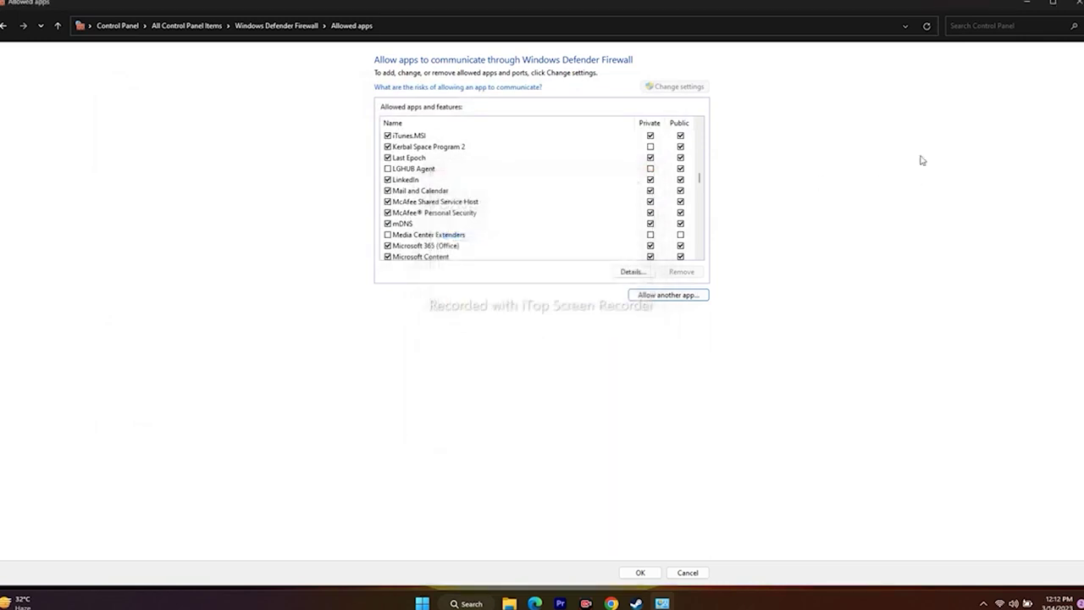
{"action": "left_click", "coordinate": [1078, 5]}
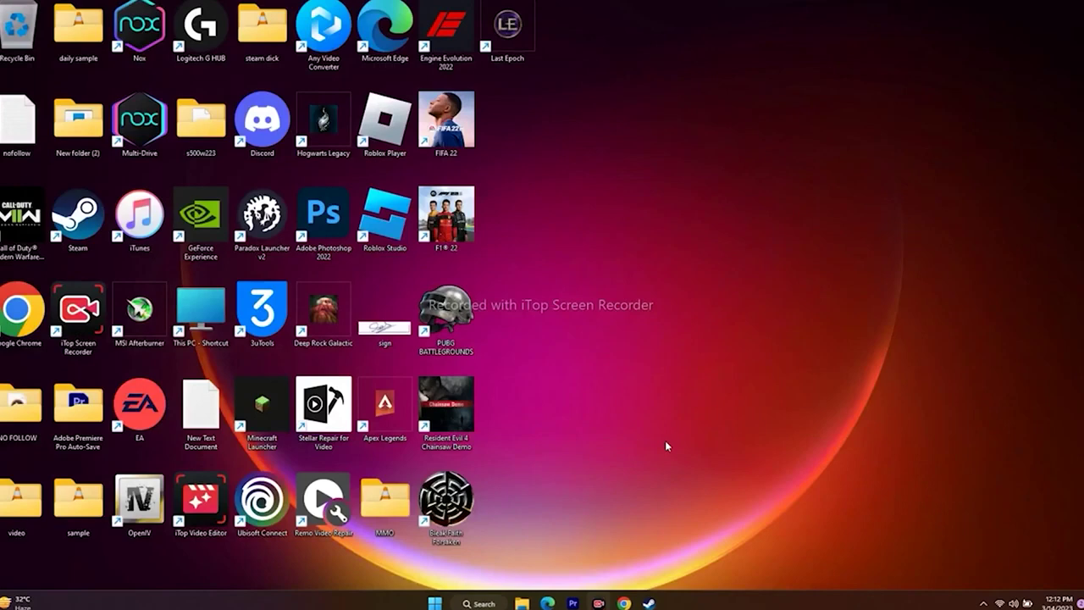
Step: Minimize Steam, search Windows for "syste", and view System Configuration's services with all Microsoft services hidden, closing without applying
{"action": "left_click", "coordinate": [650, 603]}
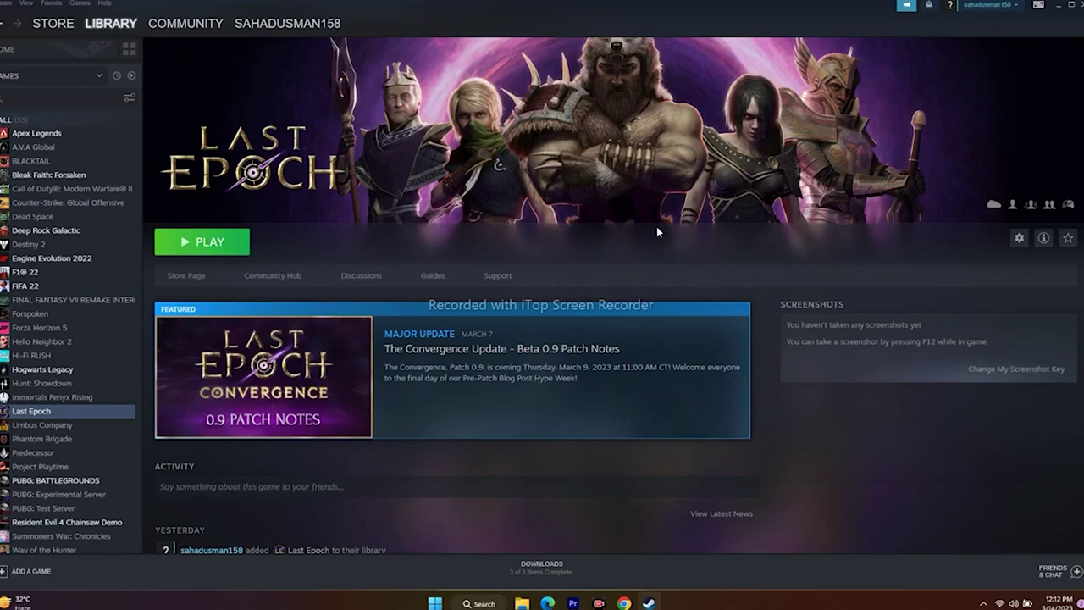
{"action": "left_click", "coordinate": [1056, 7]}
{"action": "left_click", "coordinate": [484, 603]}
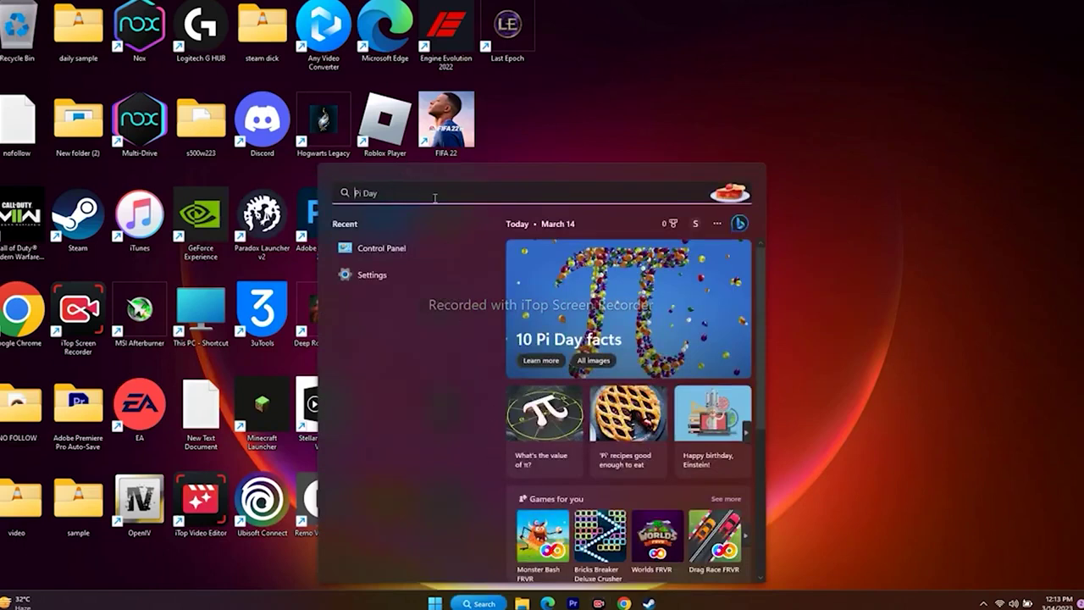
{"action": "type", "text": "syste"}
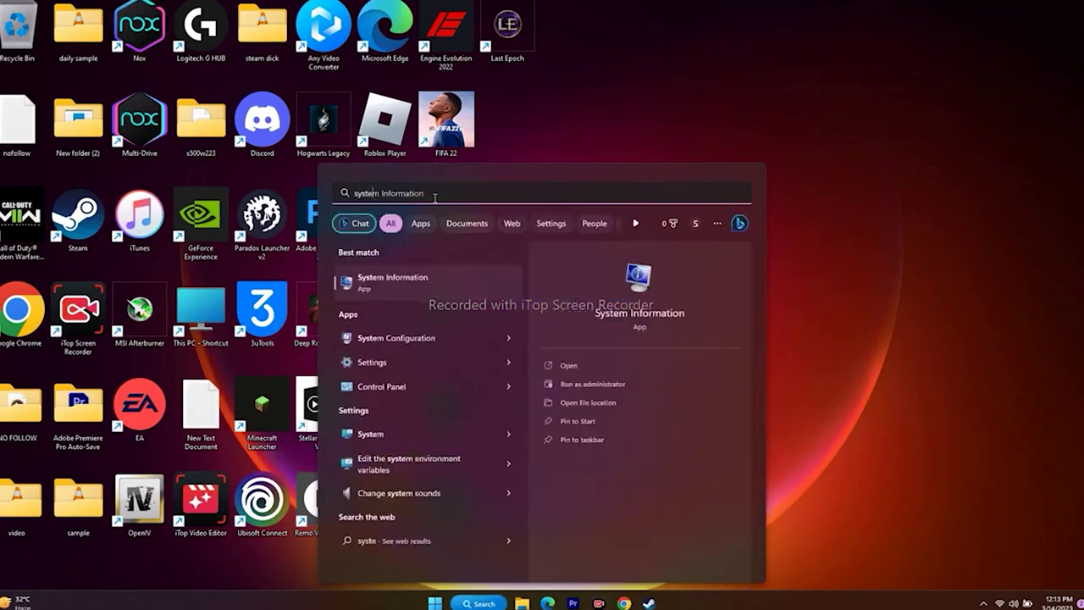
{"action": "left_click", "coordinate": [419, 323]}
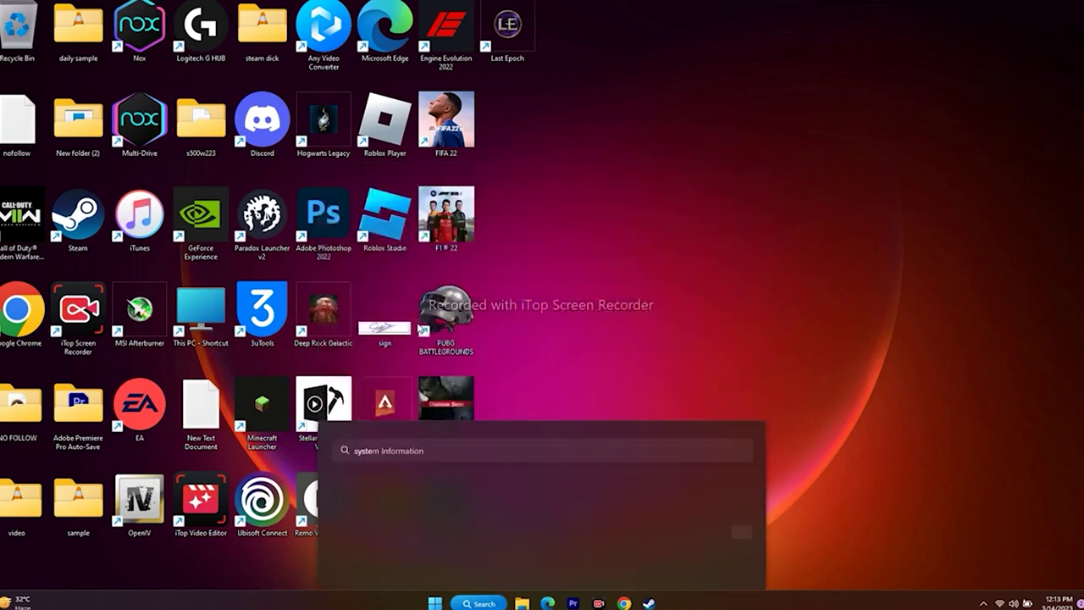
{"action": "left_click", "coordinate": [449, 207]}
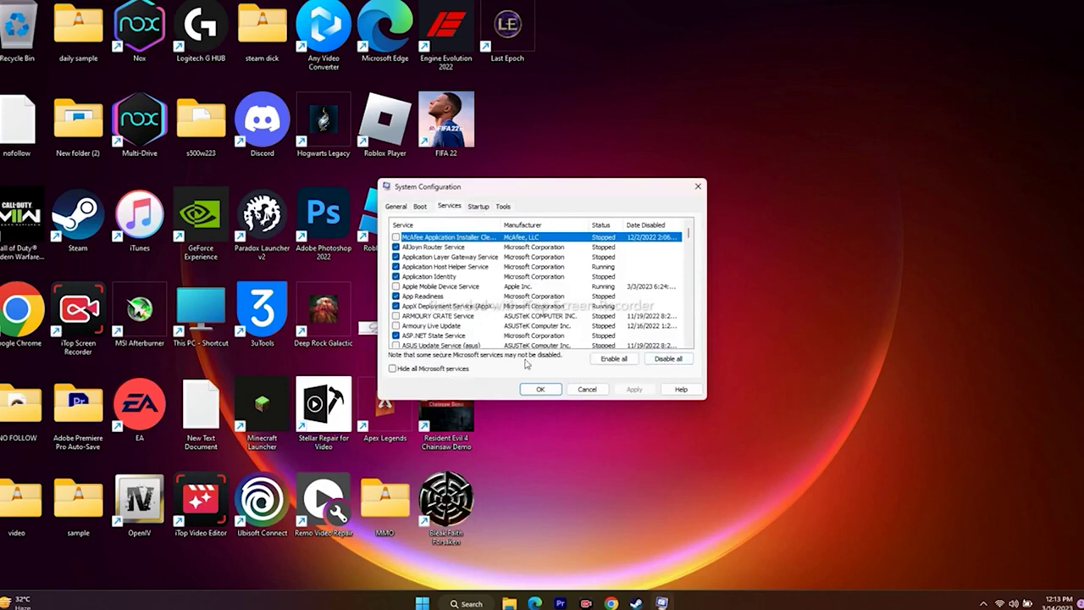
{"action": "left_click", "coordinate": [403, 372]}
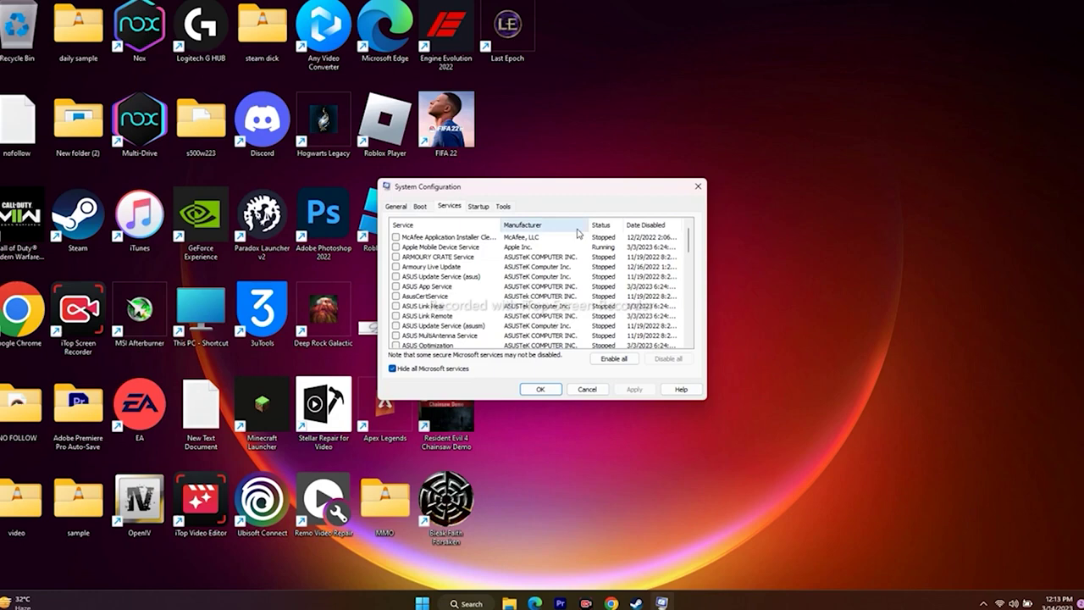
{"action": "left_click", "coordinate": [697, 187]}
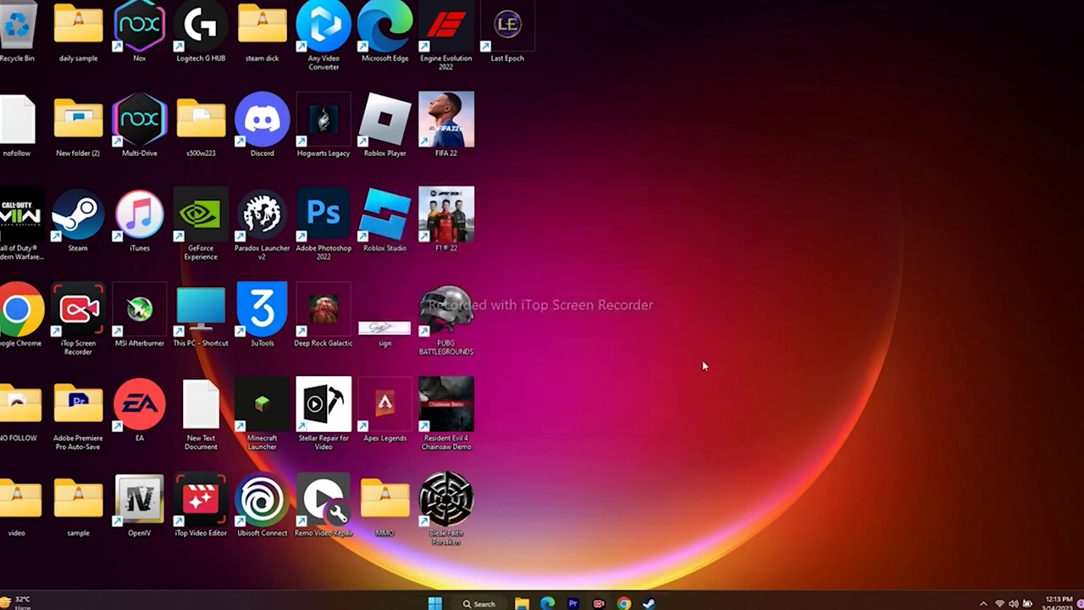
Step: Switch to Chrome, show the Official GeForce Drivers page, decline its push notifications, and look over the manual driver search
{"action": "left_click", "coordinate": [623, 603]}
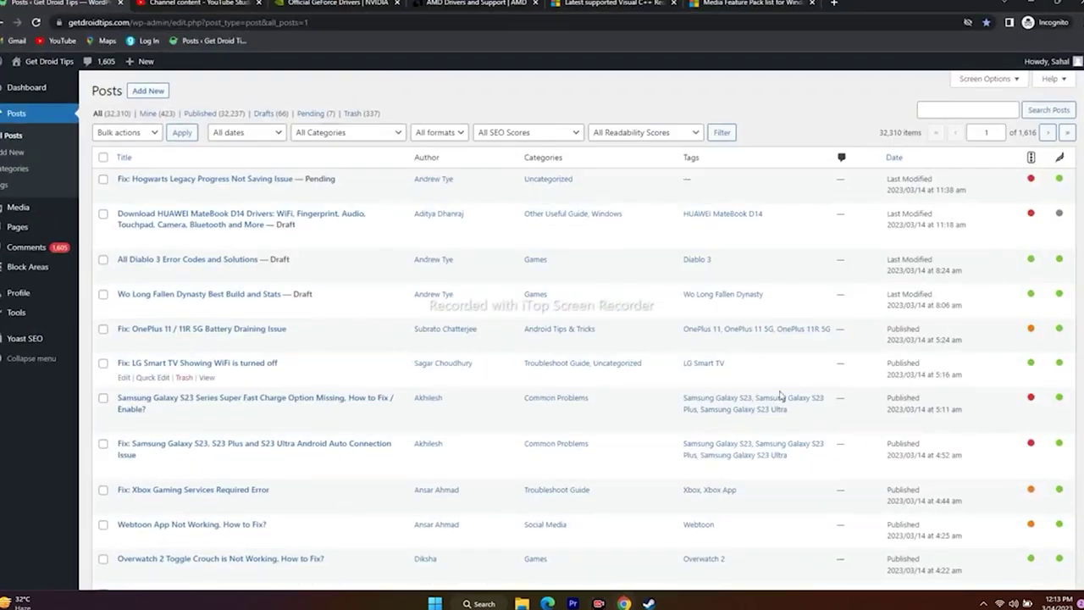
{"action": "left_click", "coordinate": [339, 4]}
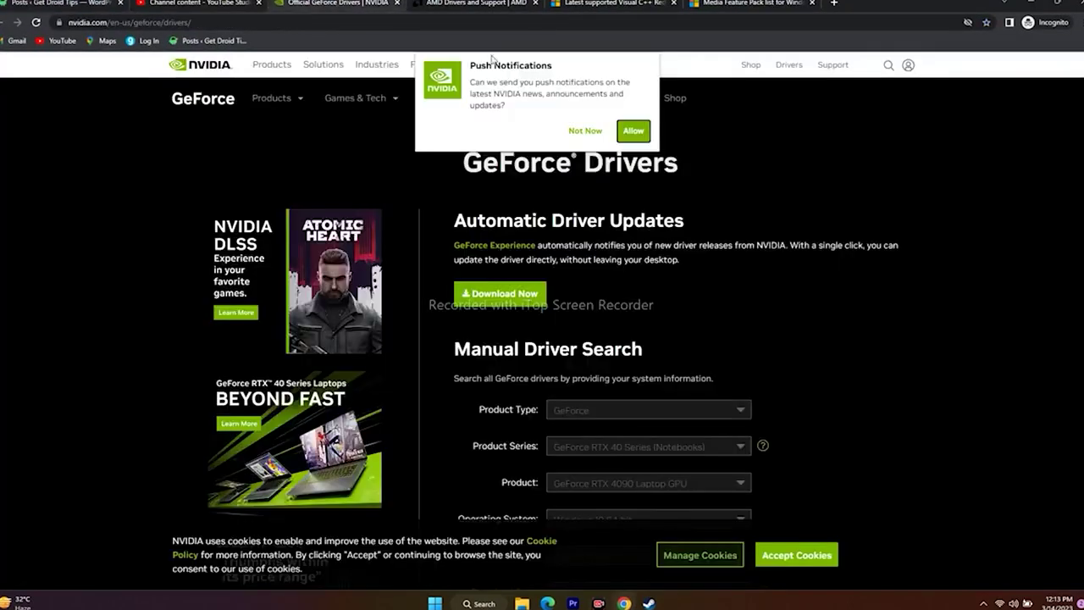
{"action": "left_click", "coordinate": [585, 132]}
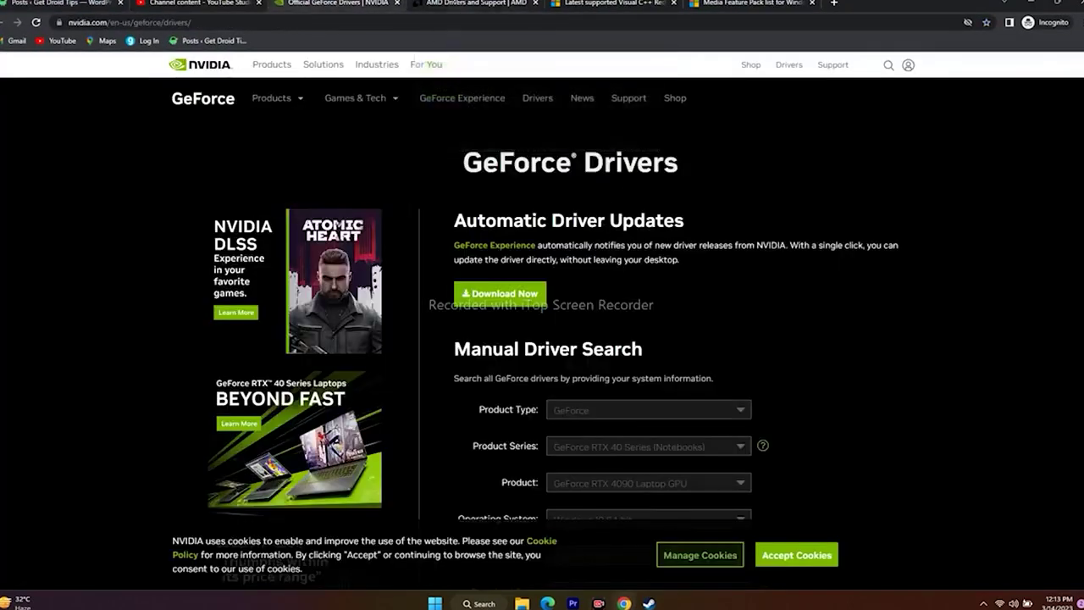
{"action": "left_click", "coordinate": [465, 6]}
{"action": "key", "text": "ctrl+shift+Tab"}
{"action": "scroll", "coordinate": [952, 208], "scroll_direction": "down", "scroll_amount": 5}
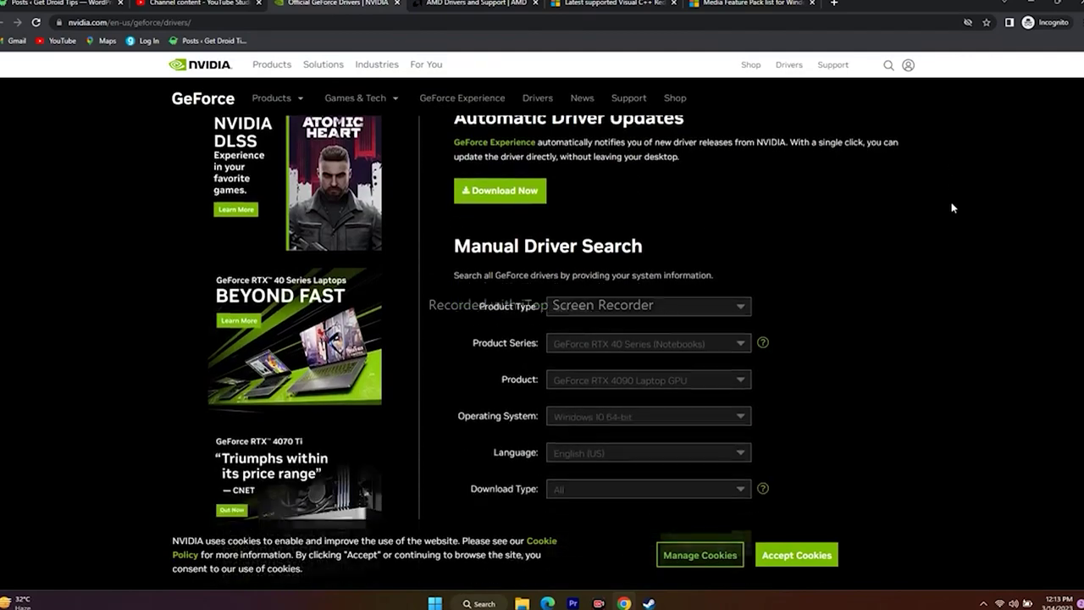
{"action": "scroll", "coordinate": [952, 207], "scroll_direction": "up", "scroll_amount": 4}
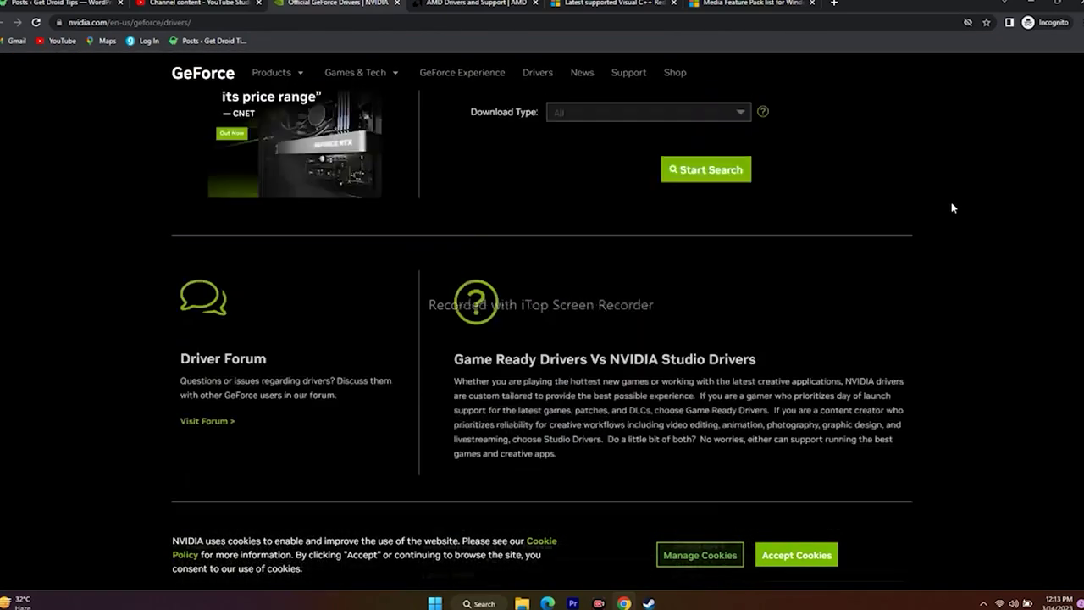
Step: Set the manual driver search to product type GeForce, series GeForce RTX 40 Series, and product NVIDIA GeForce RTX 4090
{"action": "left_click", "coordinate": [576, 237]}
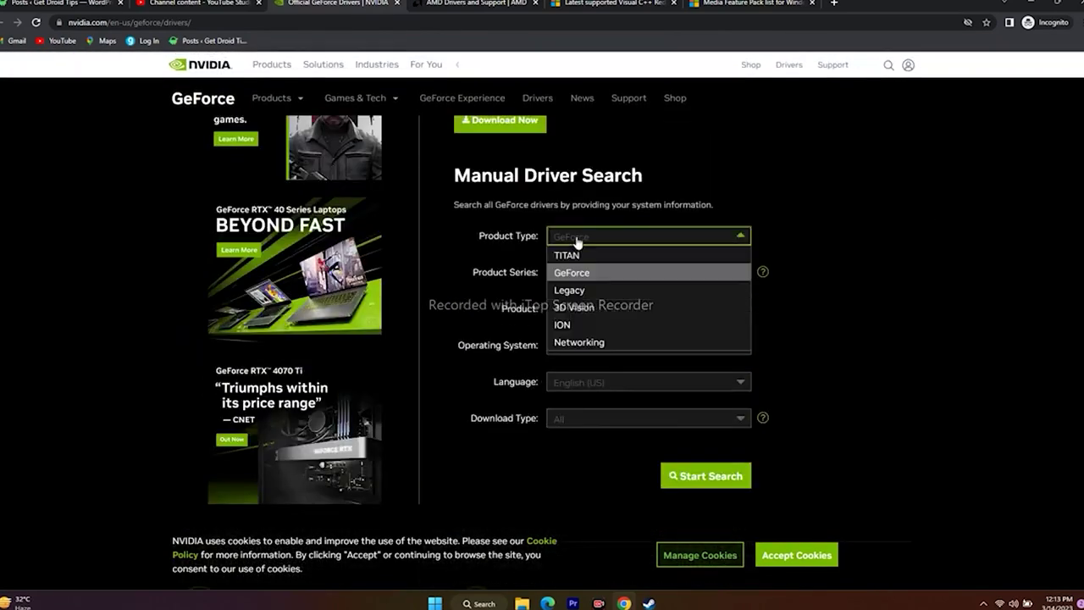
{"action": "left_click", "coordinate": [580, 279]}
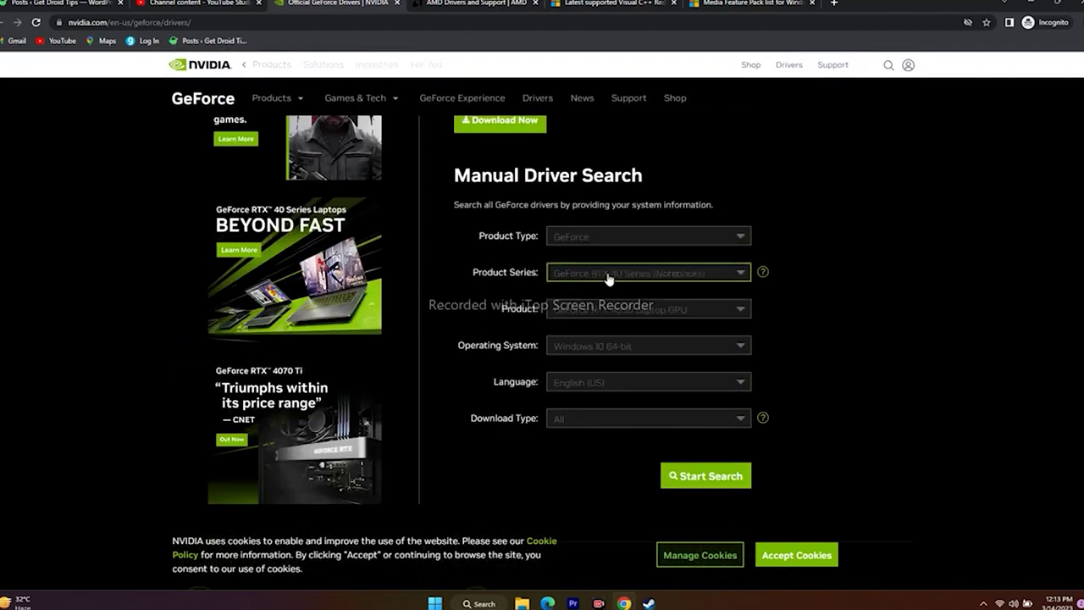
{"action": "left_click", "coordinate": [673, 274]}
{"action": "left_click", "coordinate": [631, 310]}
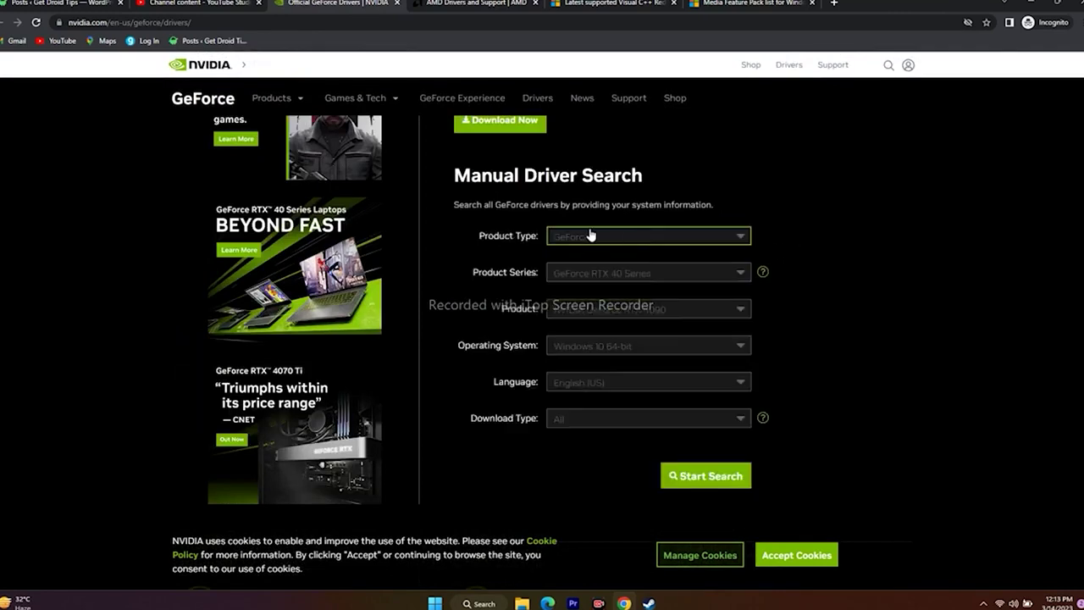
{"action": "left_click", "coordinate": [609, 311]}
{"action": "left_click", "coordinate": [632, 330]}
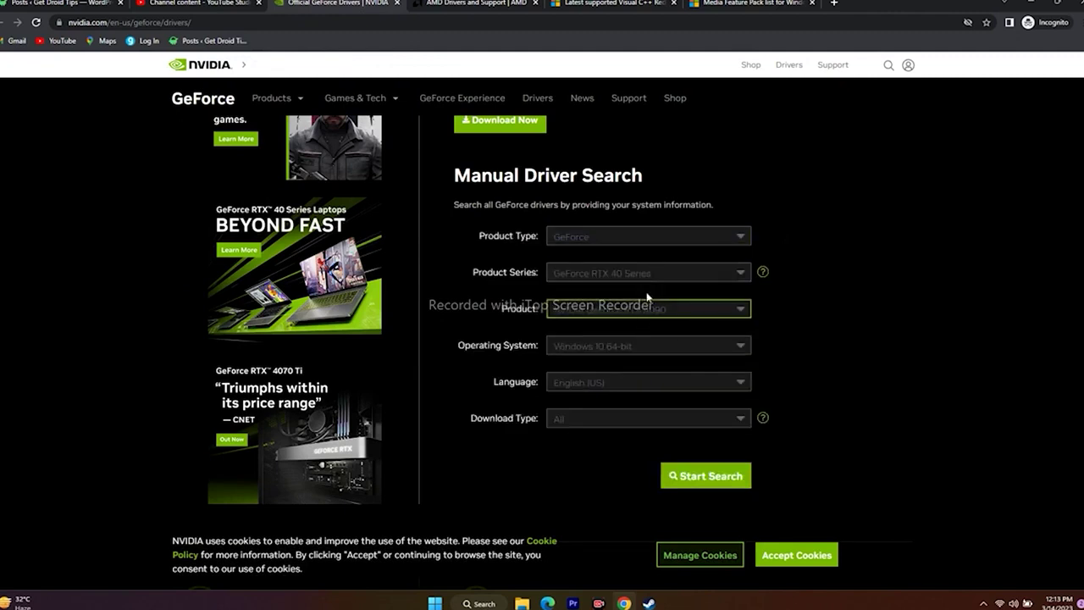
Step: Choose the operating system, run the manual driver search, and look through the listed GeForce drivers
{"action": "scroll", "coordinate": [600, 304], "scroll_direction": "down", "scroll_amount": 1}
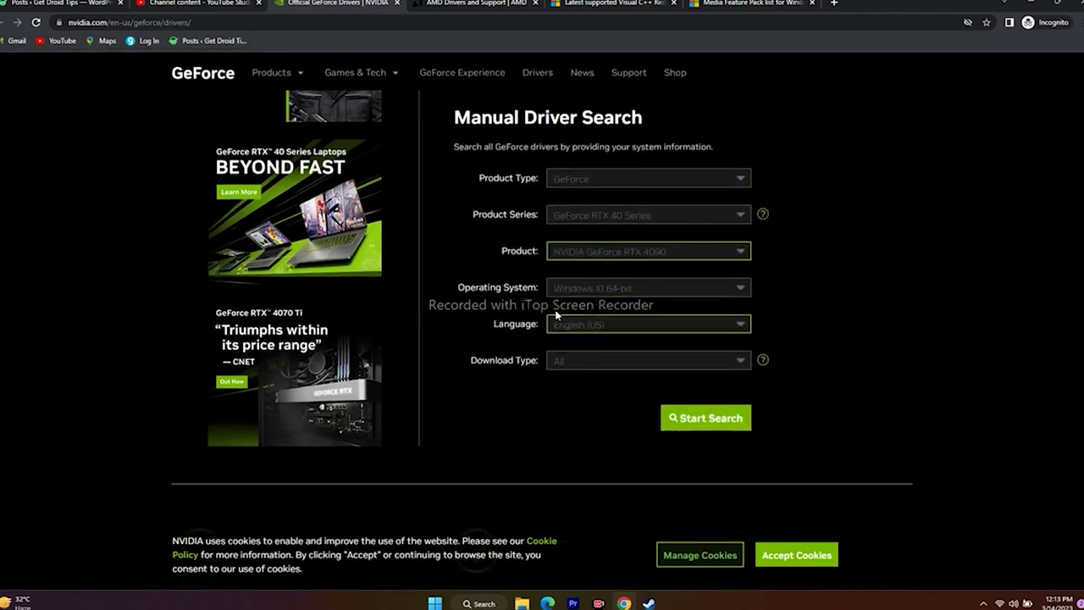
{"action": "left_click", "coordinate": [592, 288]}
{"action": "left_click", "coordinate": [582, 323]}
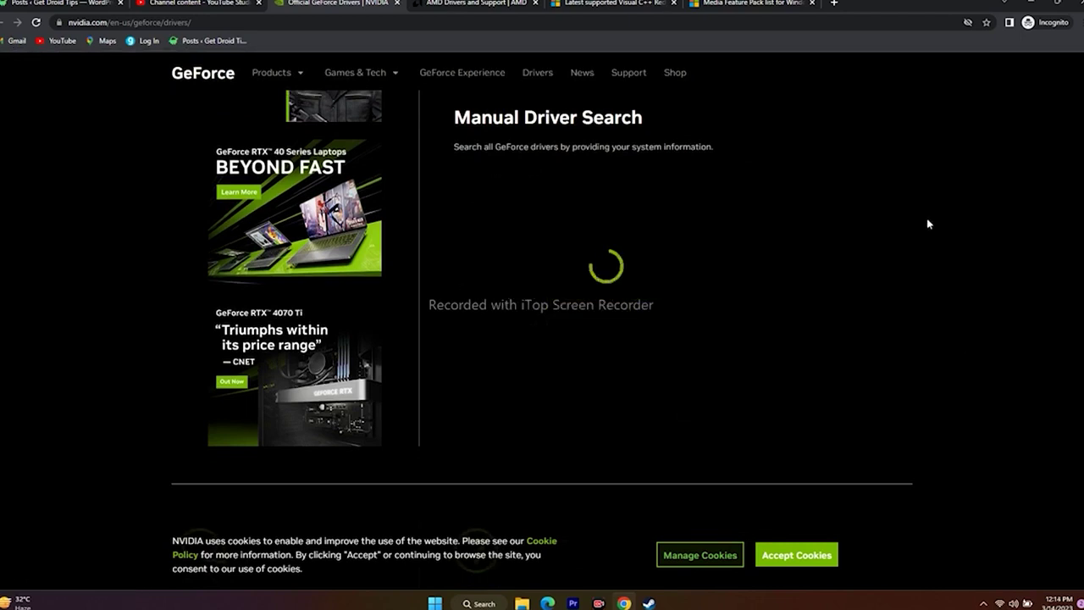
{"action": "scroll", "coordinate": [929, 224], "scroll_direction": "down", "scroll_amount": 3}
{"action": "scroll", "coordinate": [929, 224], "scroll_direction": "down", "scroll_amount": 3}
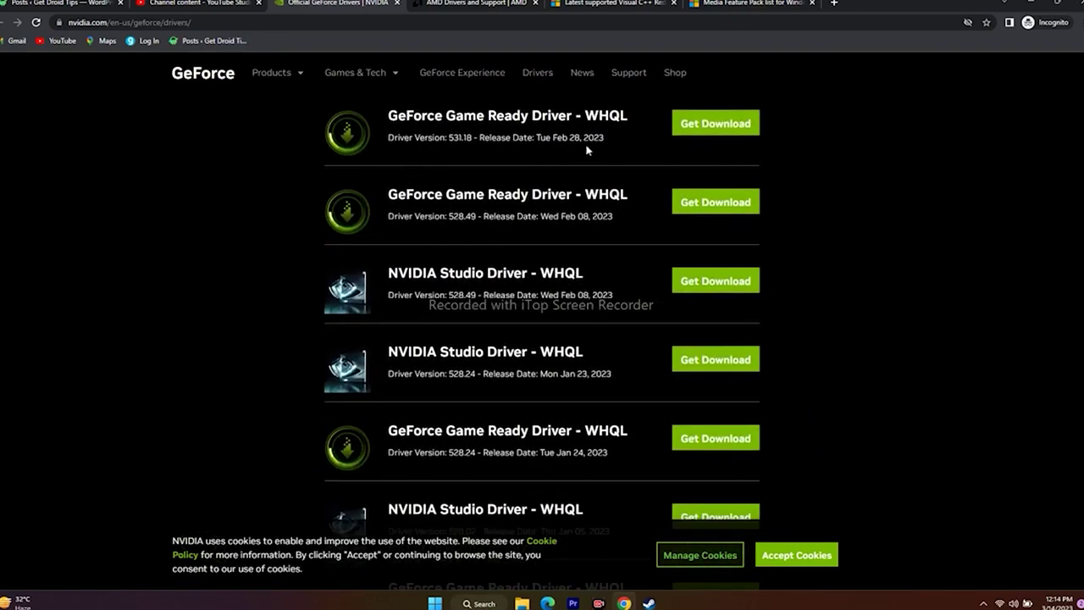
Step: Highlight the GeForce Game Ready Driver 531.18 entry with its version and release date in the driver results, and clear the selection
{"action": "left_click_drag", "start_coordinate": [387, 115], "coordinate": [559, 138]}
{"action": "left_click", "coordinate": [605, 138]}
{"action": "left_click_drag", "start_coordinate": [387, 115], "coordinate": [552, 138]}
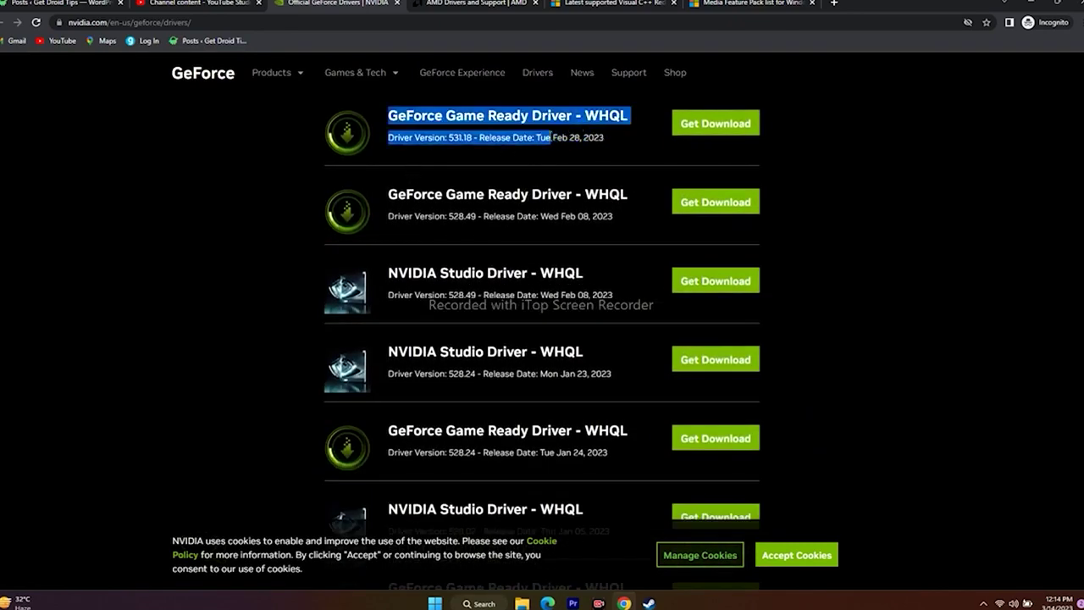
{"action": "left_click", "coordinate": [606, 148]}
{"action": "left_click_drag", "start_coordinate": [447, 137], "coordinate": [599, 138]}
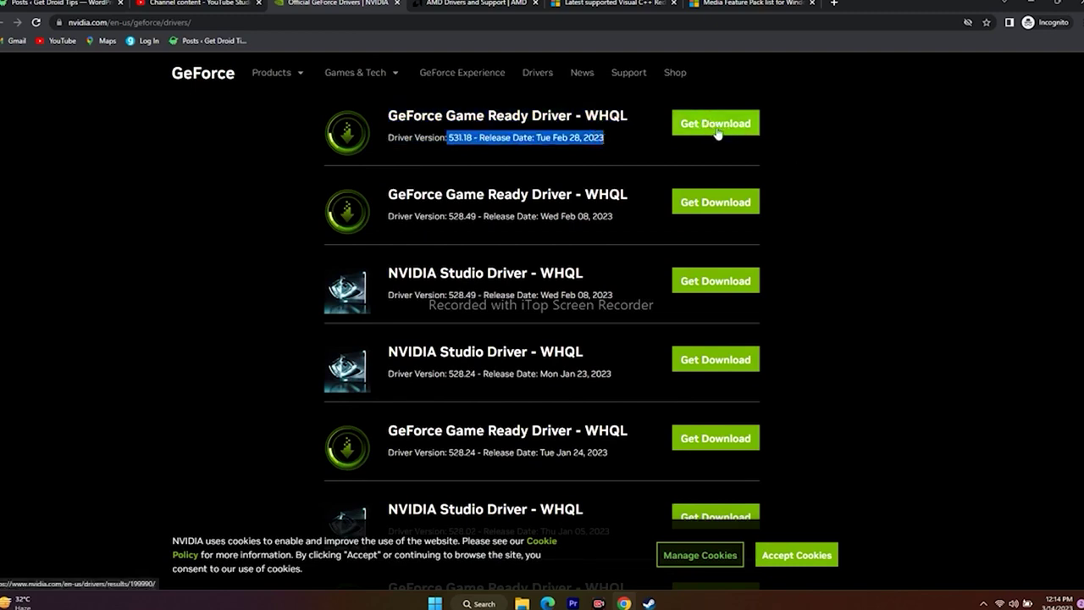
{"action": "left_click", "coordinate": [872, 181]}
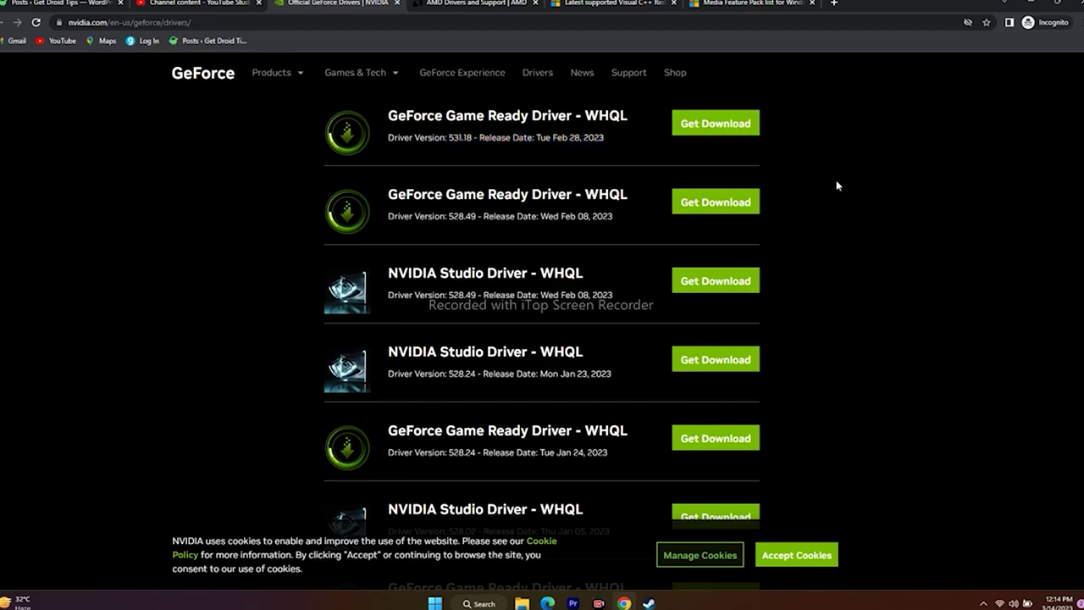
Step: On the AMD Drivers and Support page, submit a search for Graphics, AMD Radeon RX 7000 Series, RX 7900 Series, RX 7900 XT
{"action": "left_click", "coordinate": [516, 4]}
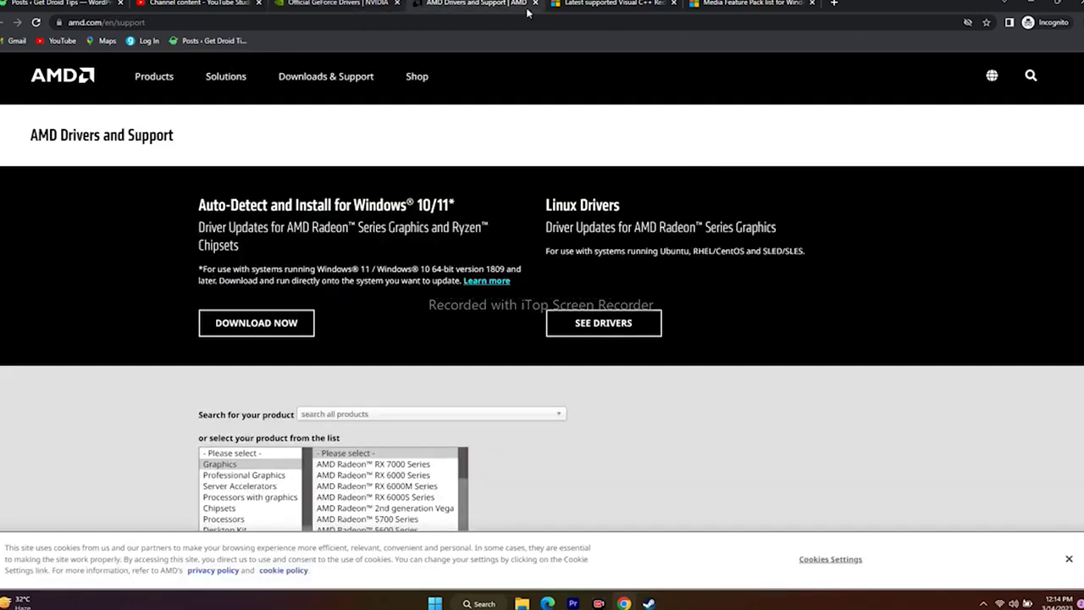
{"action": "scroll", "coordinate": [222, 381], "scroll_direction": "down", "scroll_amount": 2}
{"action": "left_click", "coordinate": [226, 350]}
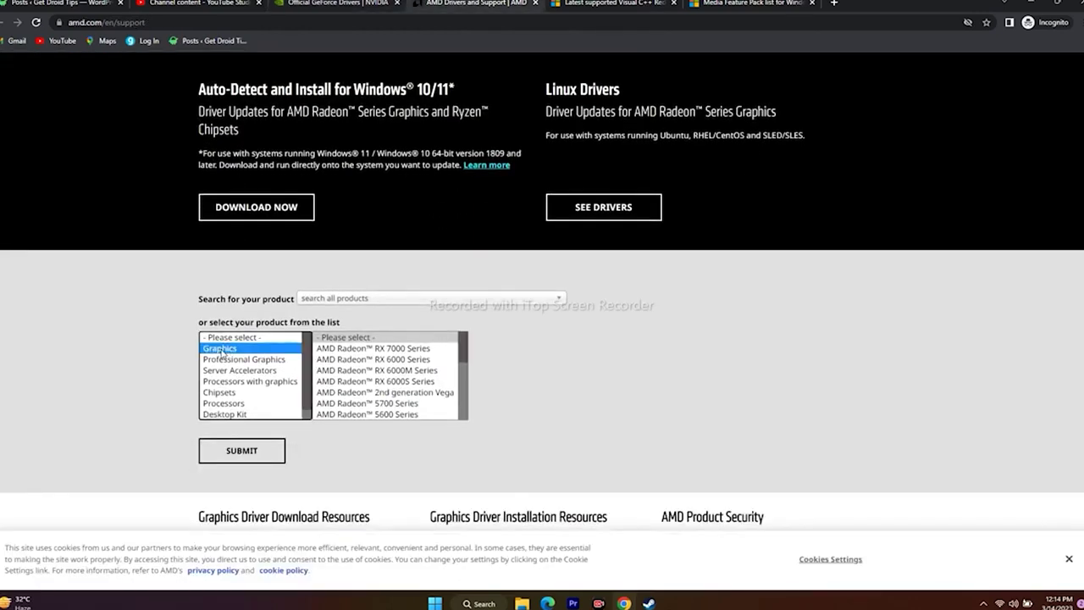
{"action": "left_click", "coordinate": [372, 348]}
{"action": "left_click", "coordinate": [542, 348]}
{"action": "left_click", "coordinate": [678, 361]}
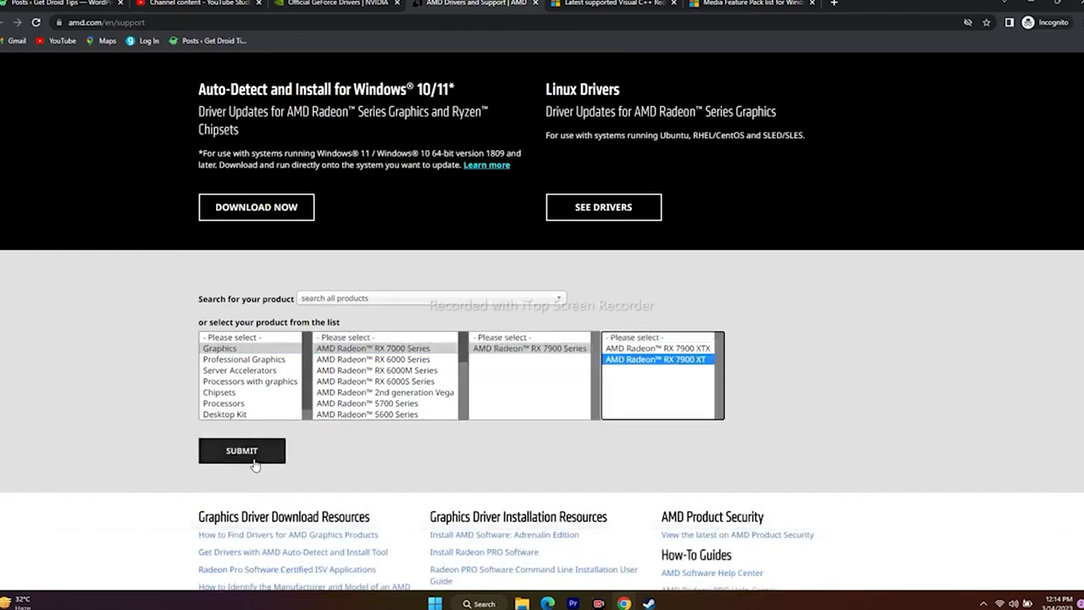
{"action": "left_click", "coordinate": [254, 457]}
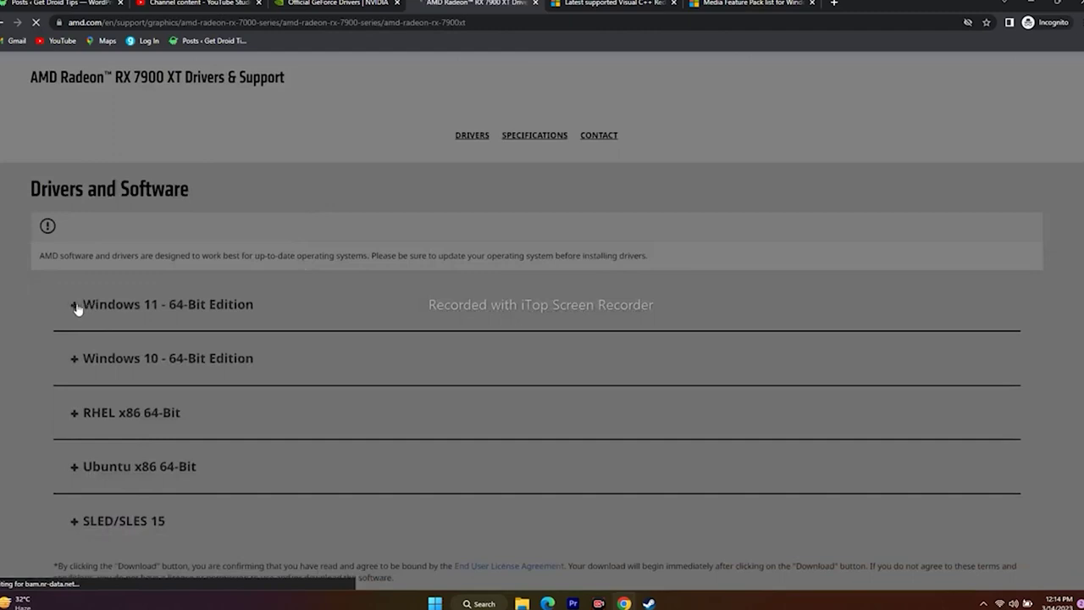
Step: Expand and collapse the Windows 11 and Windows 10 64-Bit Edition driver sections on the AMD page, and minimize Chrome
{"action": "double_click", "coordinate": [84, 305]}
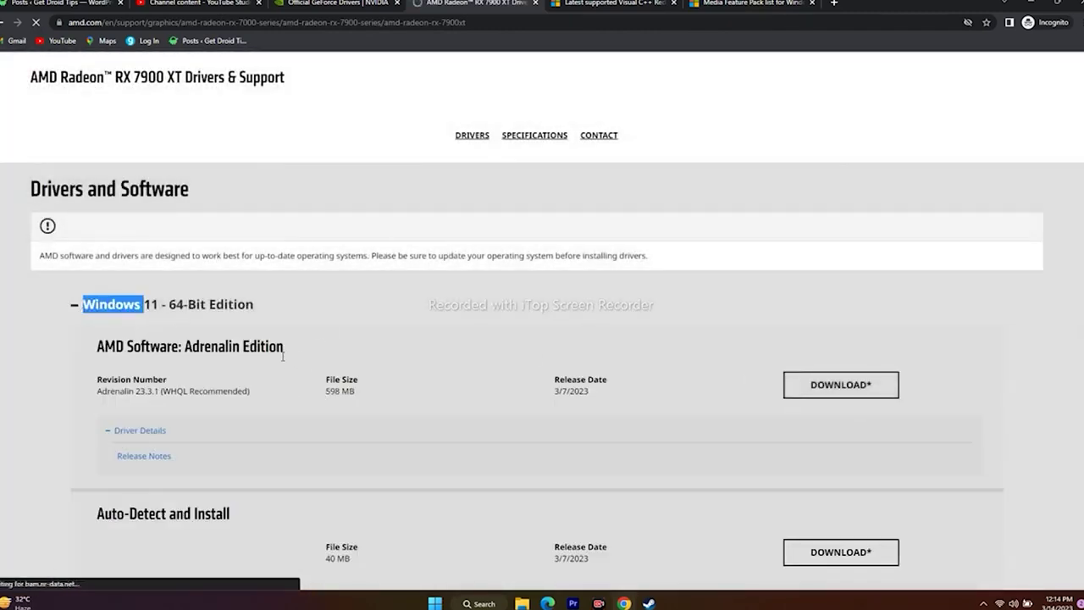
{"action": "left_click", "coordinate": [75, 307]}
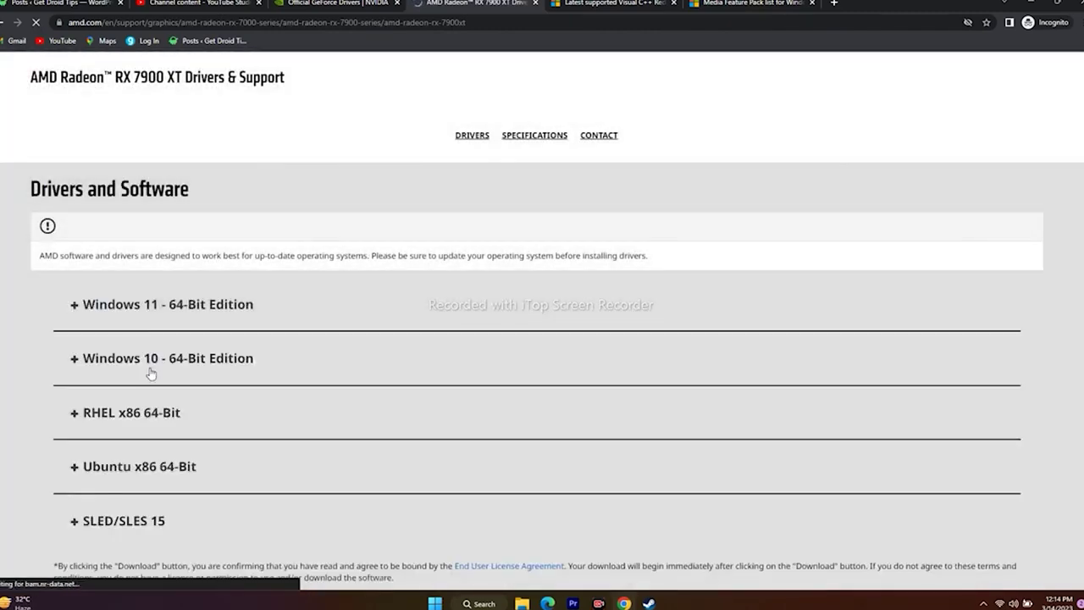
{"action": "left_click", "coordinate": [75, 361]}
{"action": "left_click", "coordinate": [76, 359]}
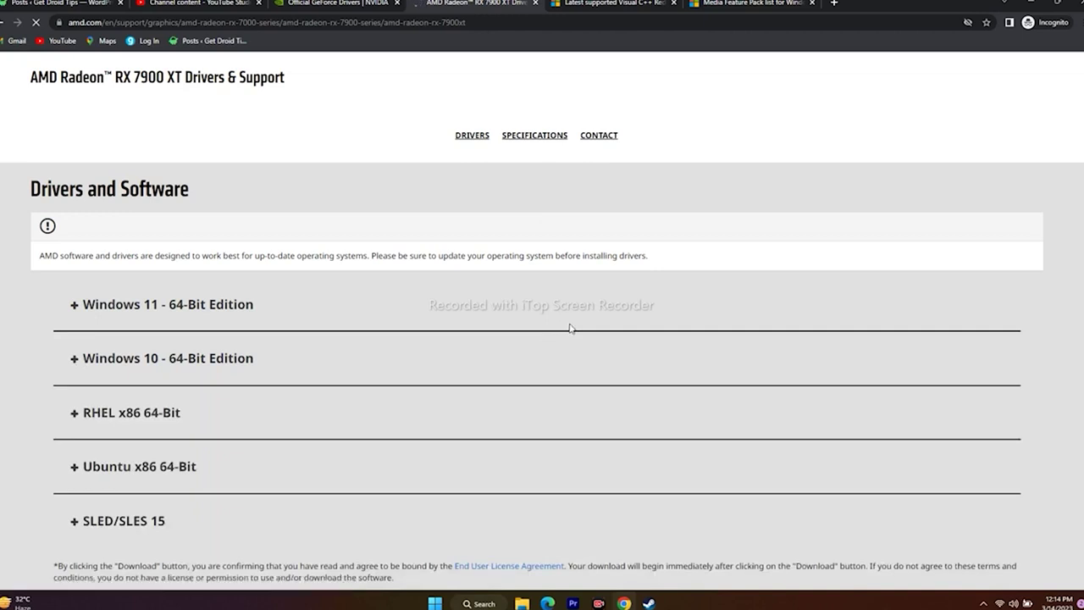
{"action": "left_click", "coordinate": [1027, 7]}
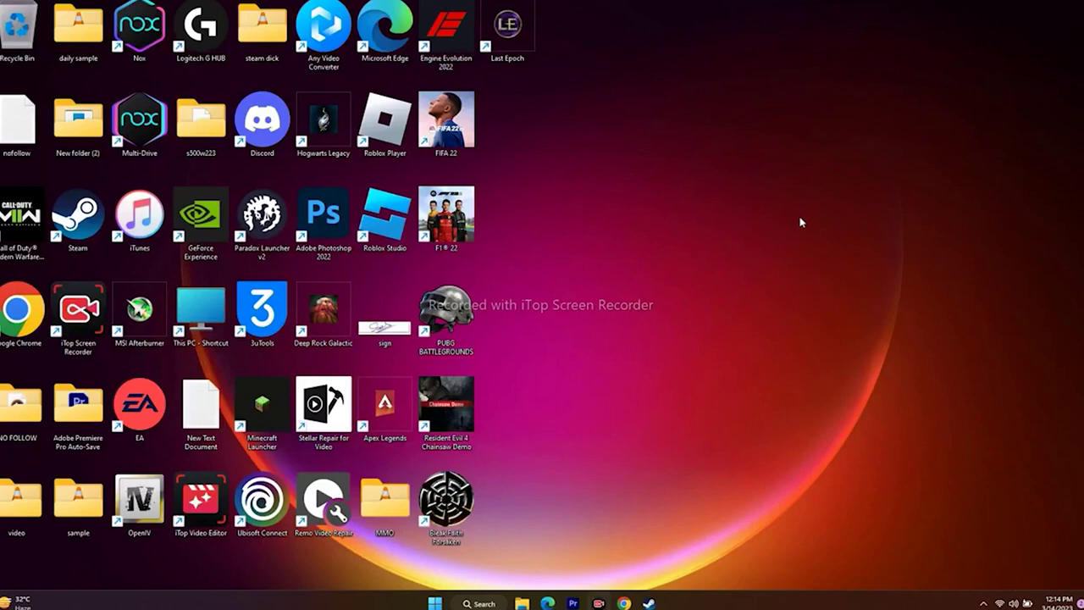
Step: Switch back to Chrome, look over the GeForce manual driver search settings, and minimize the browser
{"action": "left_click", "coordinate": [624, 603]}
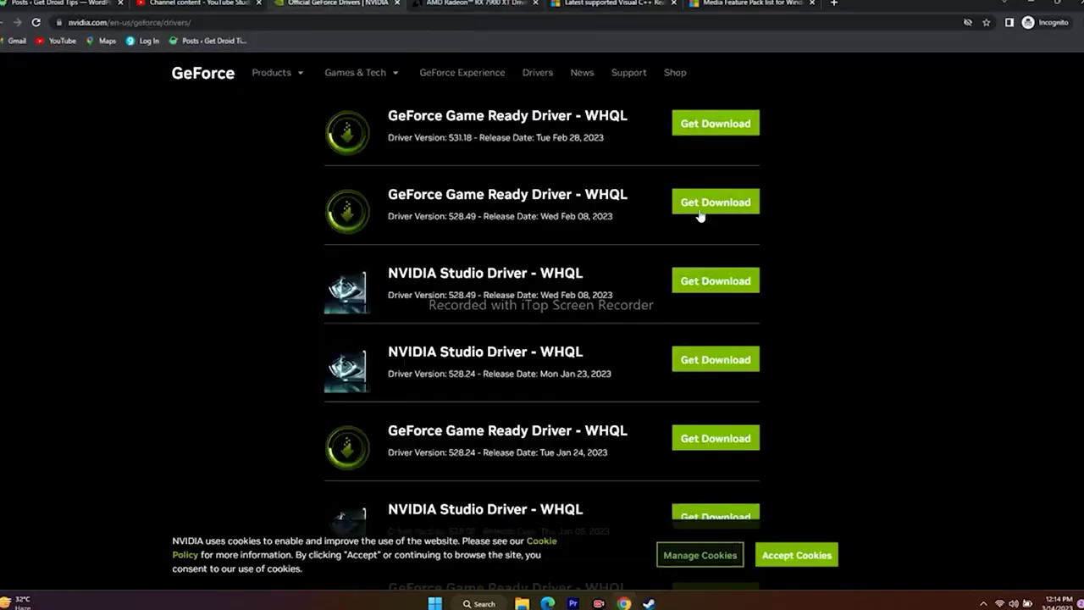
{"action": "scroll", "coordinate": [993, 312], "scroll_direction": "up", "scroll_amount": 7}
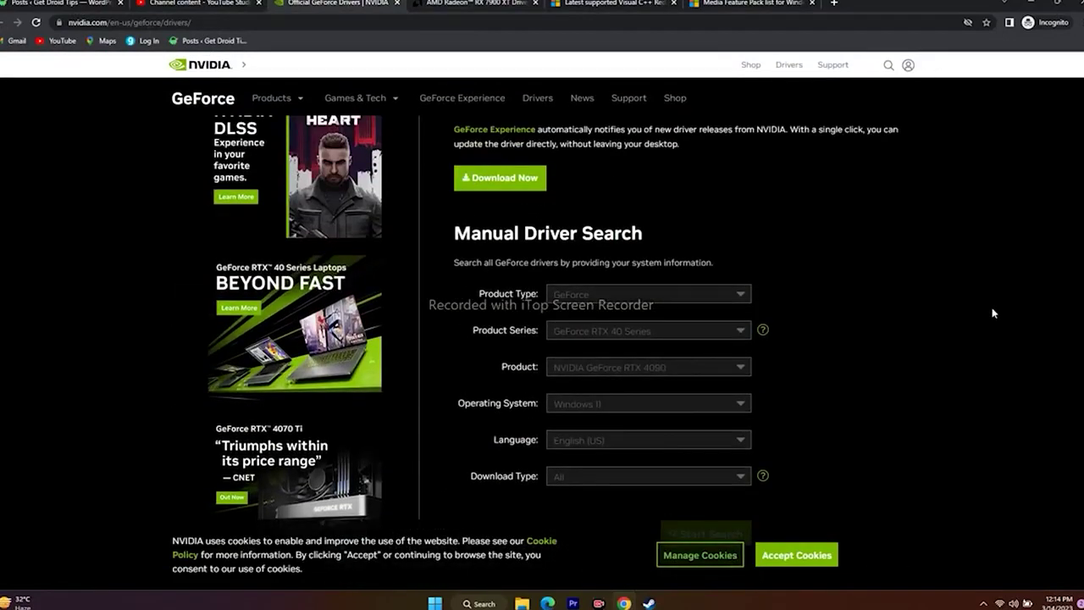
{"action": "scroll", "coordinate": [993, 313], "scroll_direction": "down", "scroll_amount": 2}
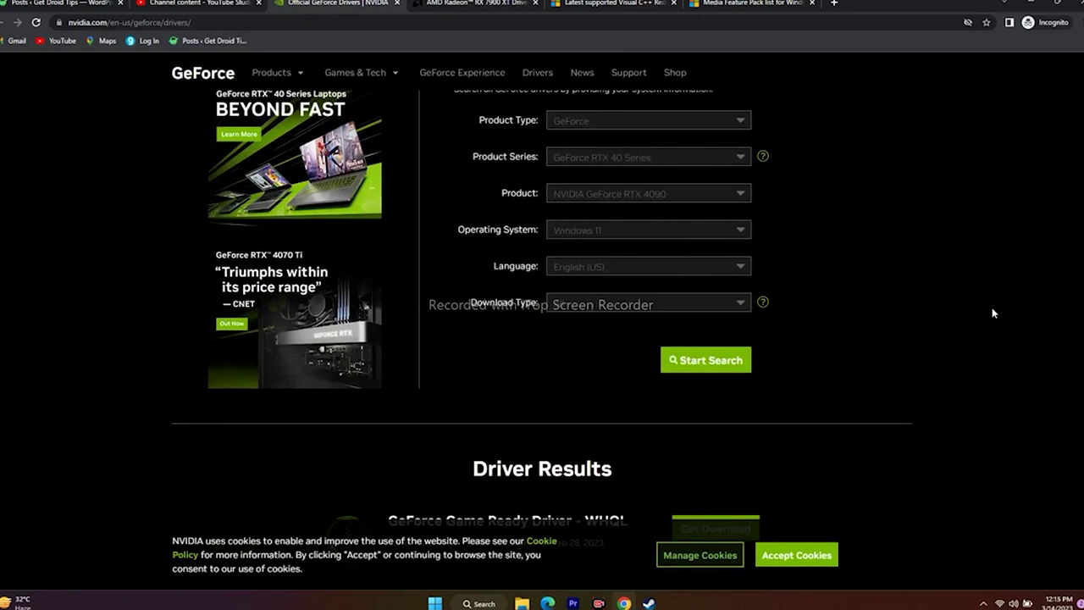
{"action": "left_click", "coordinate": [1029, 4]}
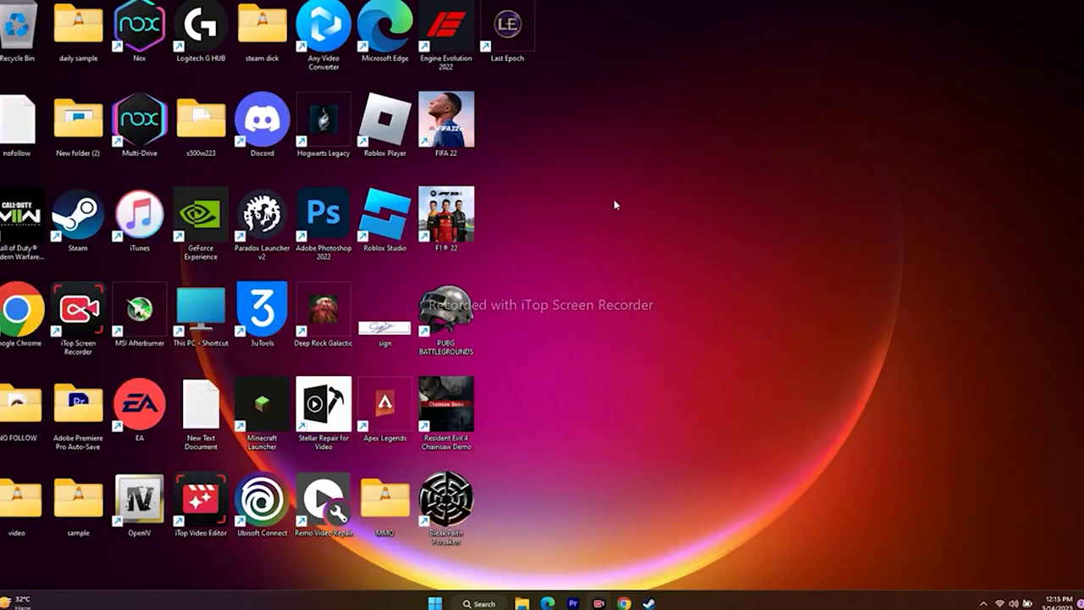
Step: View the driver properties of the NVIDIA GeForce RTX 2080 display adapter in Device Manager, closing without changes
{"action": "right_click", "coordinate": [436, 601]}
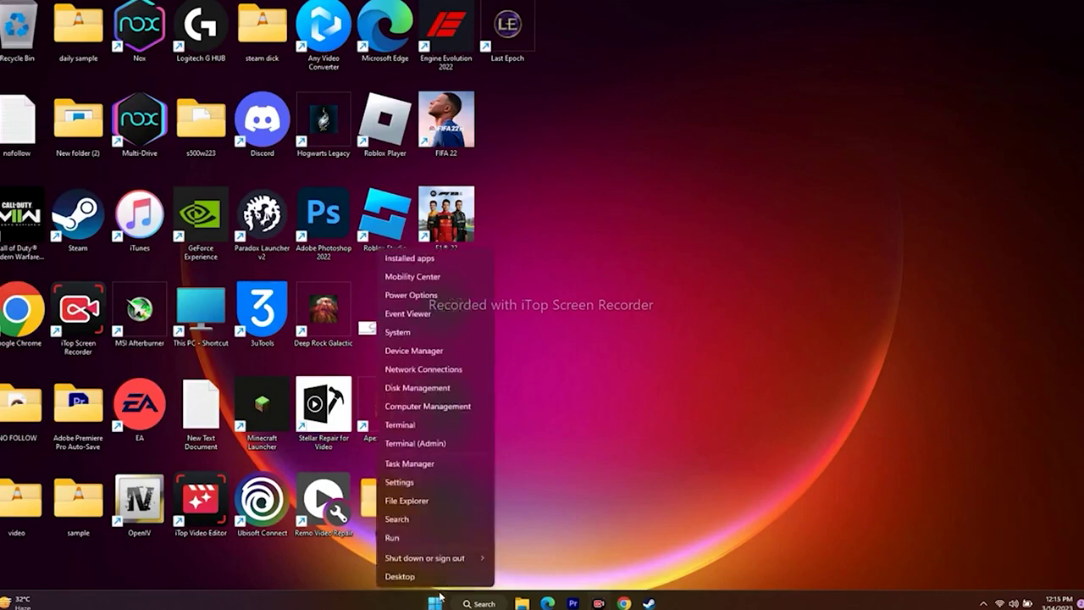
{"action": "left_click", "coordinate": [446, 352]}
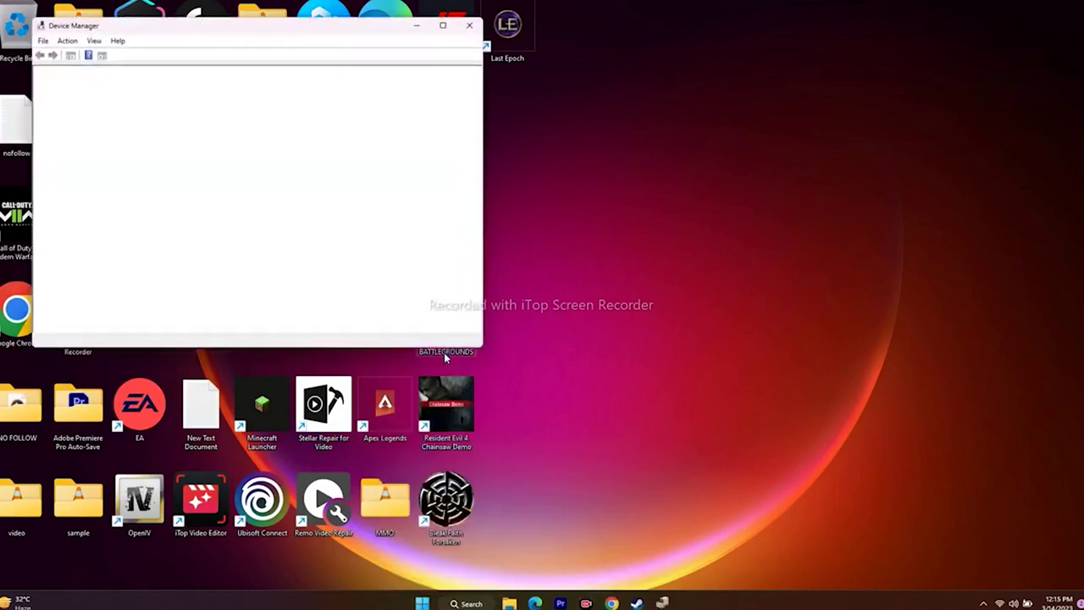
{"action": "left_click", "coordinate": [50, 134]}
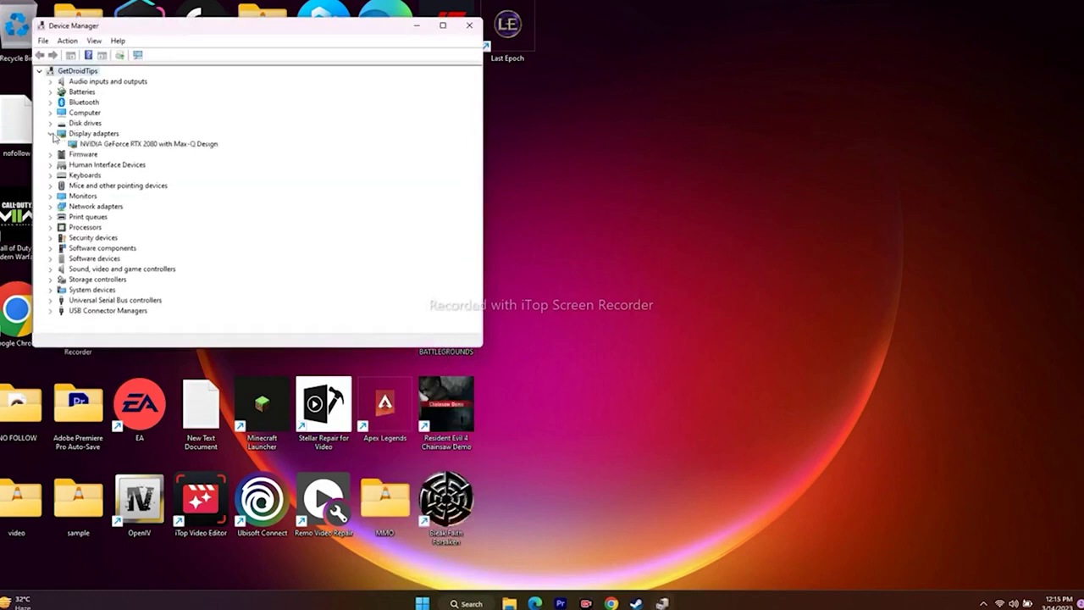
{"action": "right_click", "coordinate": [147, 145]}
{"action": "left_click", "coordinate": [185, 215]}
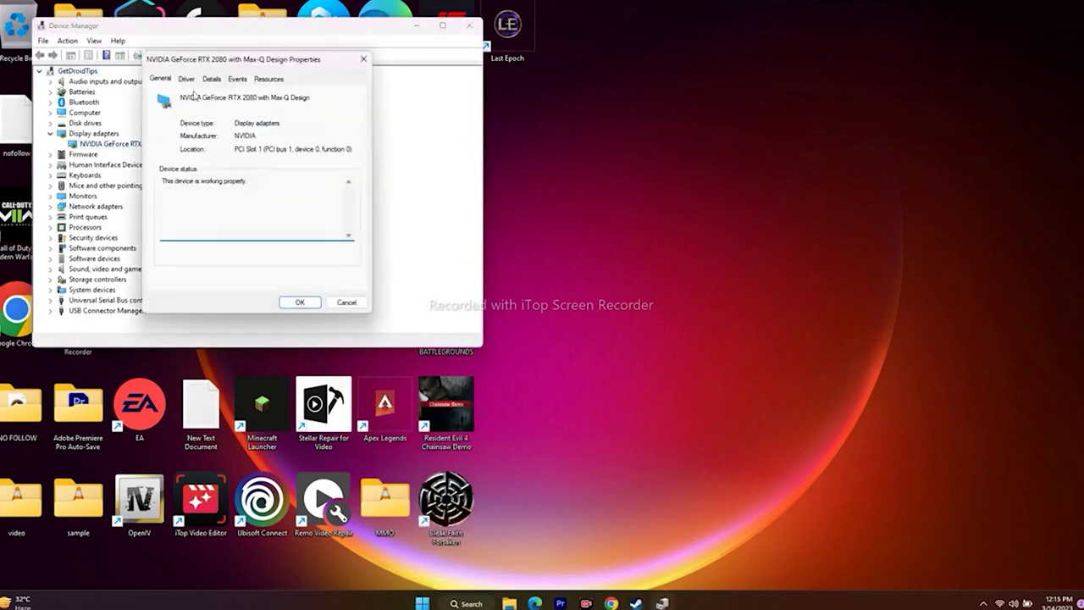
{"action": "left_click", "coordinate": [188, 79]}
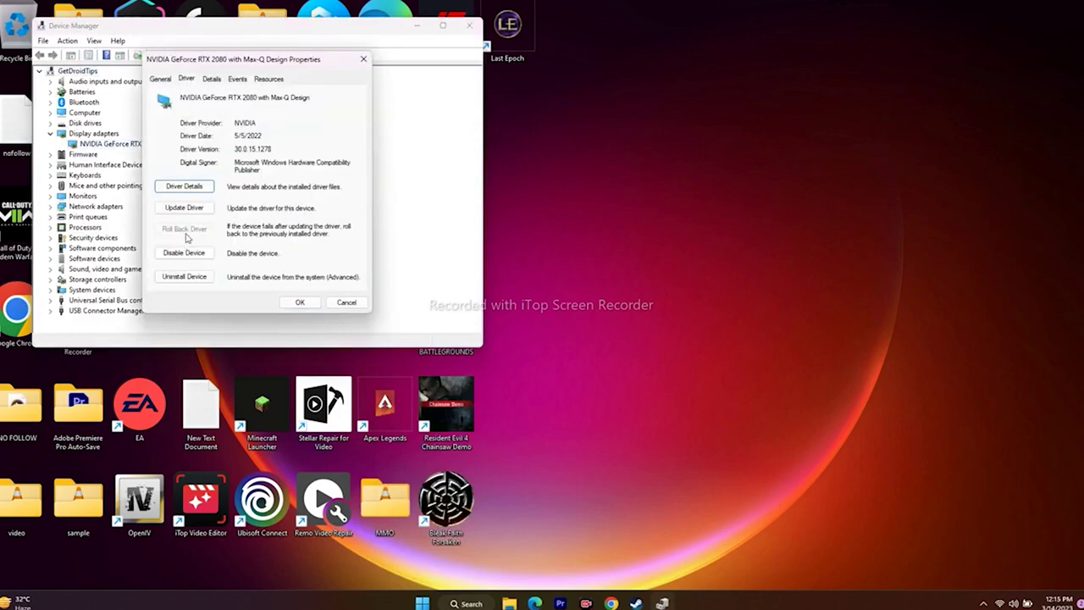
{"action": "left_click", "coordinate": [363, 59]}
{"action": "left_click", "coordinate": [471, 28]}
Step: Switch to Chrome, look through the GeForce driver results, and highlight the newest Game Ready Driver entry
{"action": "left_click", "coordinate": [624, 603]}
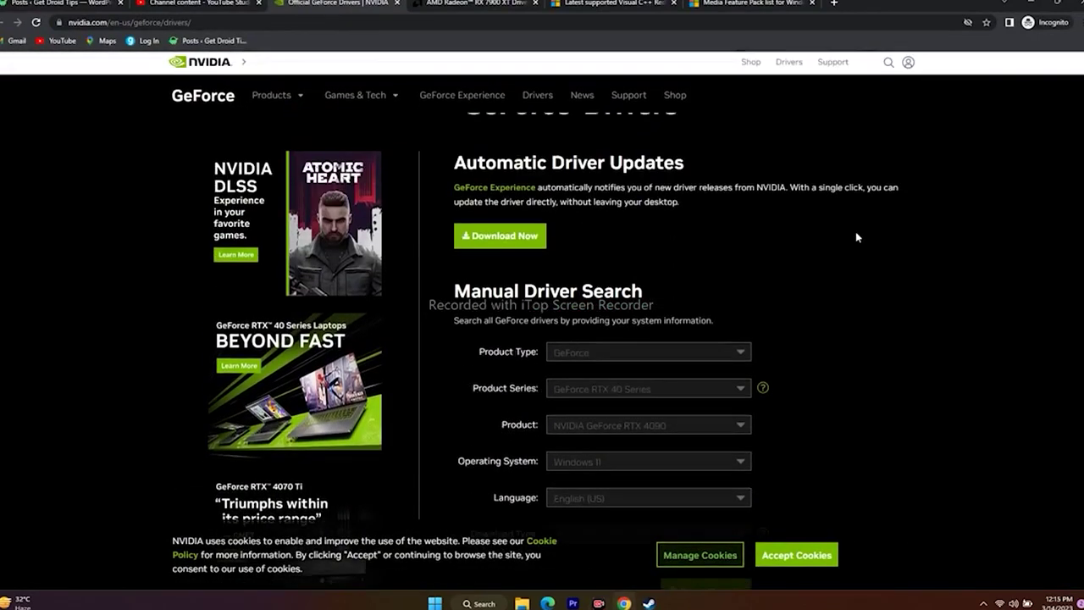
{"action": "scroll", "coordinate": [857, 238], "scroll_direction": "down", "scroll_amount": 5}
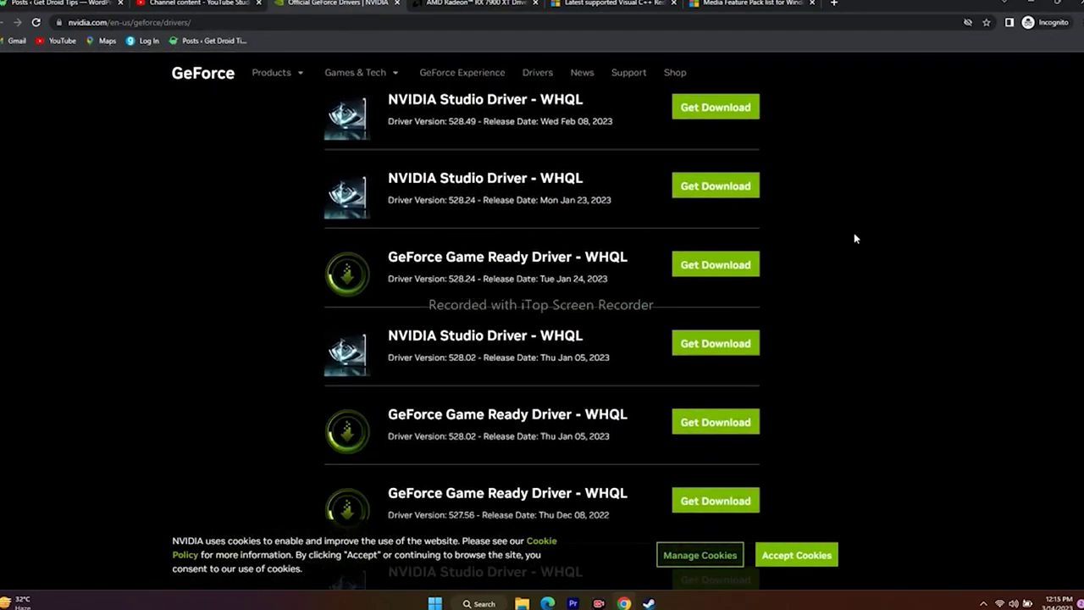
{"action": "scroll", "coordinate": [855, 238], "scroll_direction": "down", "scroll_amount": 5}
{"action": "scroll", "coordinate": [855, 238], "scroll_direction": "up", "scroll_amount": 5}
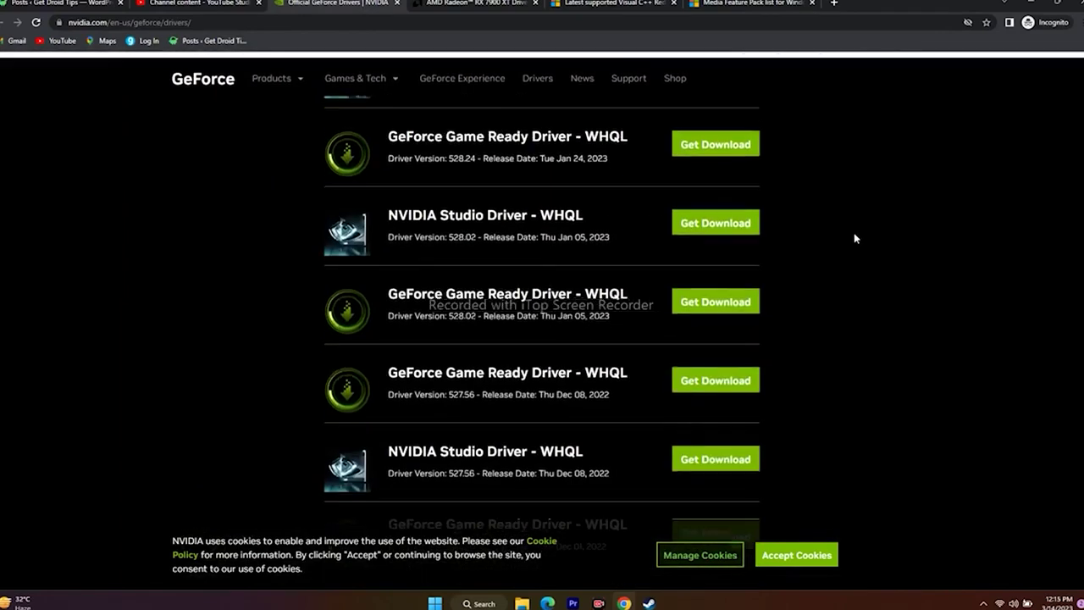
{"action": "scroll", "coordinate": [855, 238], "scroll_direction": "up", "scroll_amount": 2}
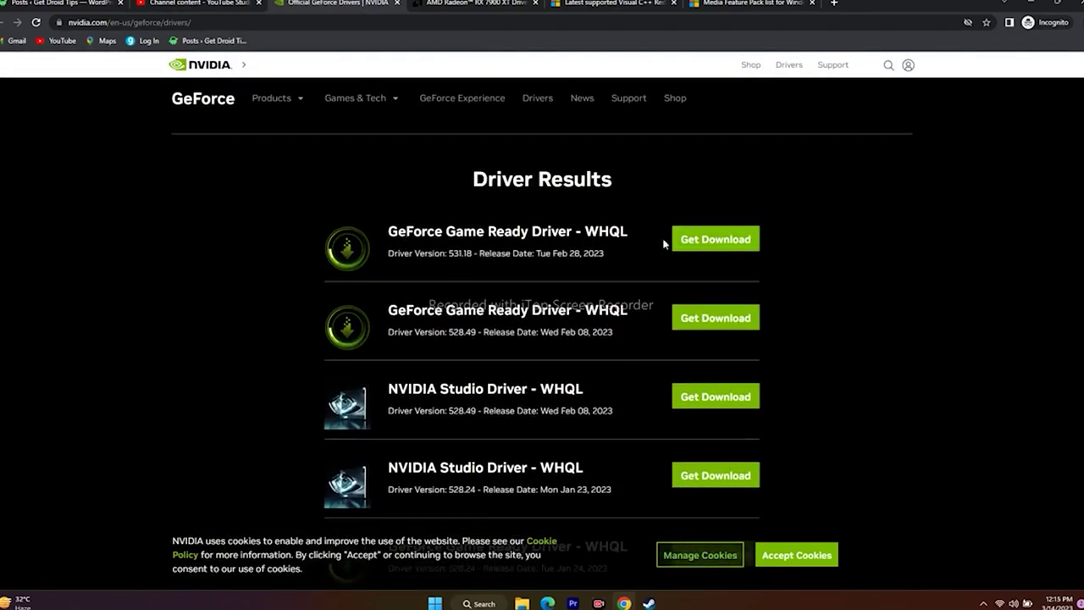
{"action": "left_click_drag", "start_coordinate": [388, 230], "coordinate": [467, 254]}
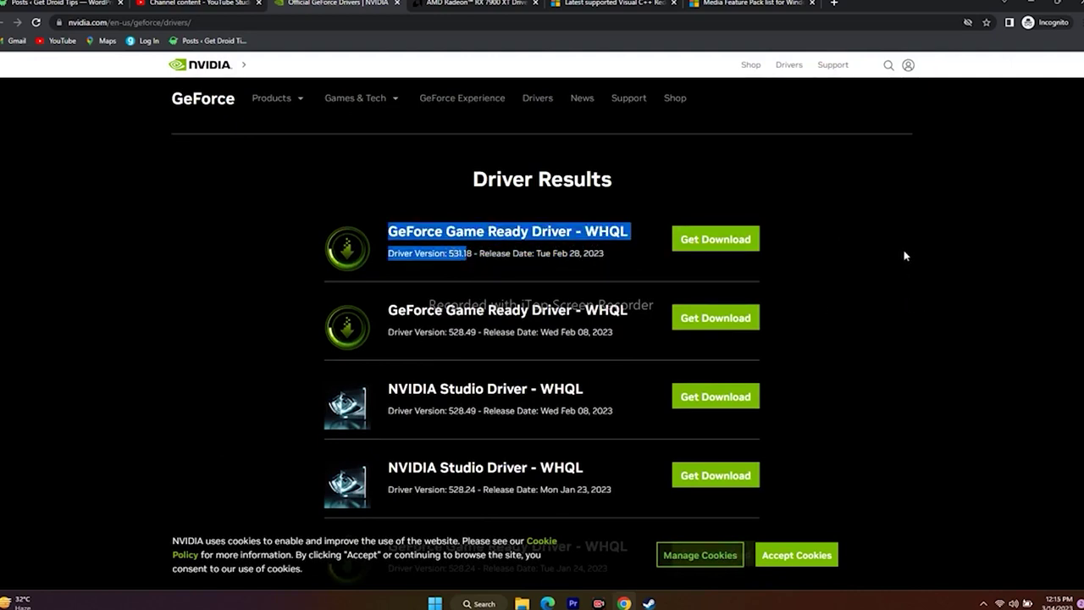
Step: Highlight the Game Ready Driver 528.49 entry and look at the older drivers listed below it
{"action": "scroll", "coordinate": [904, 259], "scroll_direction": "down", "scroll_amount": 2}
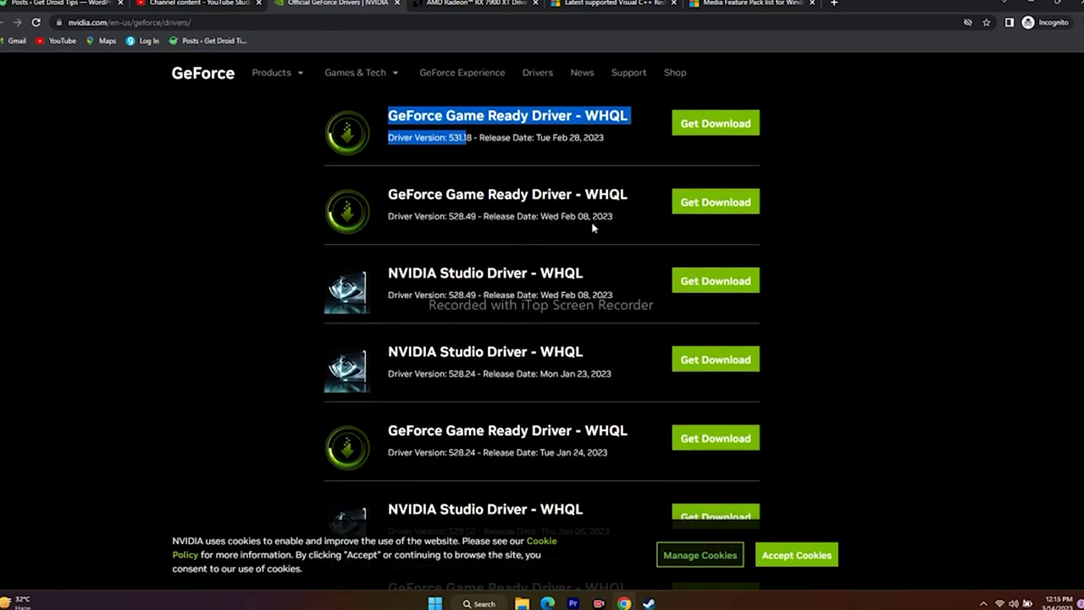
{"action": "left_click", "coordinate": [624, 219]}
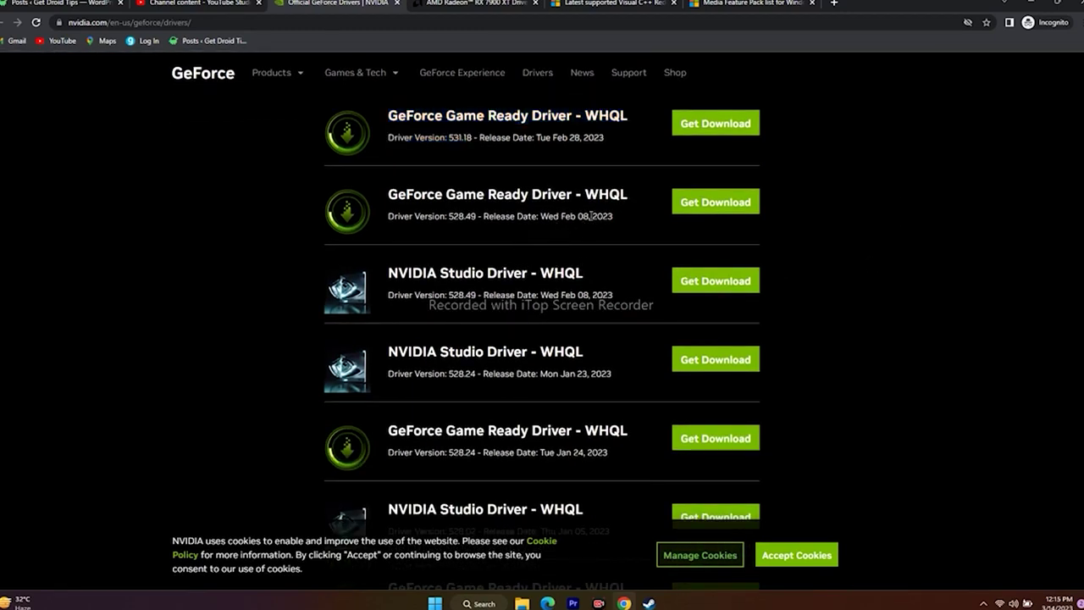
{"action": "left_click_drag", "start_coordinate": [578, 216], "coordinate": [387, 193]}
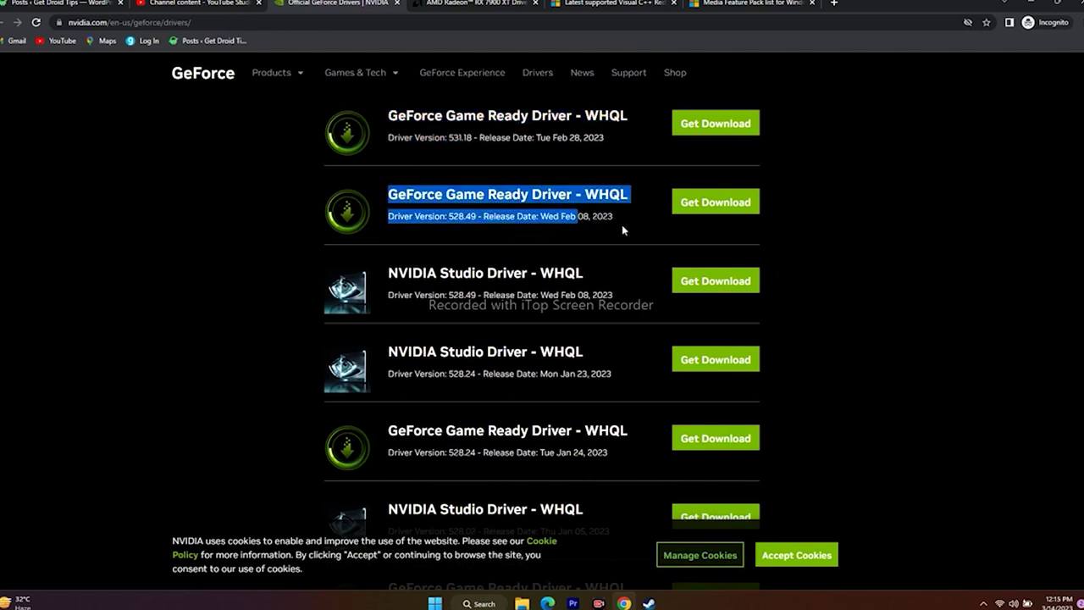
{"action": "scroll", "coordinate": [587, 266], "scroll_direction": "down", "scroll_amount": 2}
{"action": "left_click_drag", "start_coordinate": [561, 258], "coordinate": [539, 268]}
{"action": "left_click", "coordinate": [589, 269]}
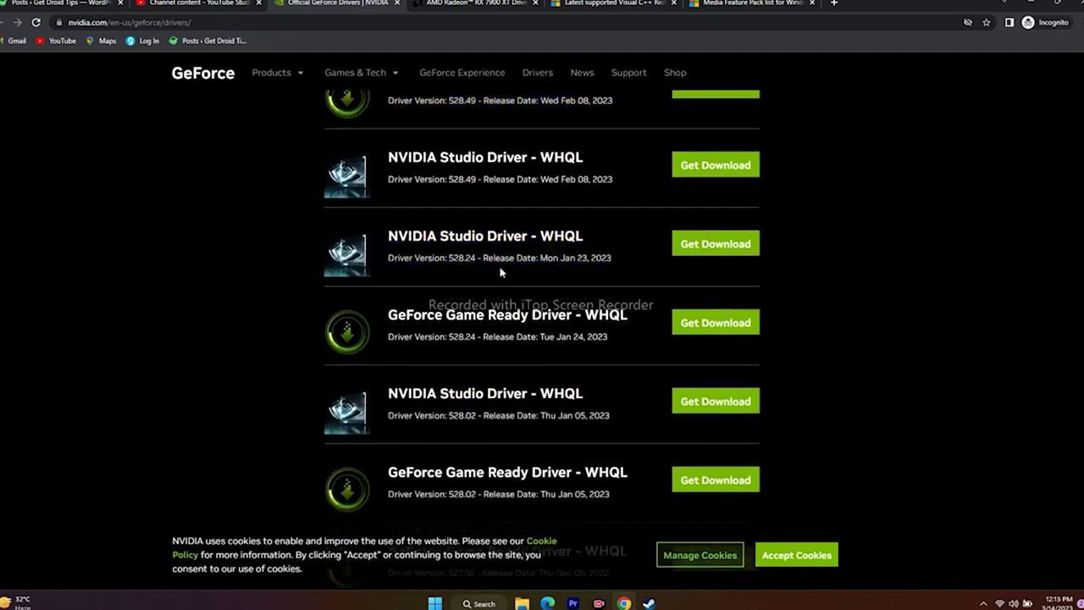
Step: Return to the Game Ready Driver 528.49 entry, highlight it again, and minimize Chrome to show the desktop
{"action": "scroll", "coordinate": [909, 293], "scroll_direction": "up", "scroll_amount": 3}
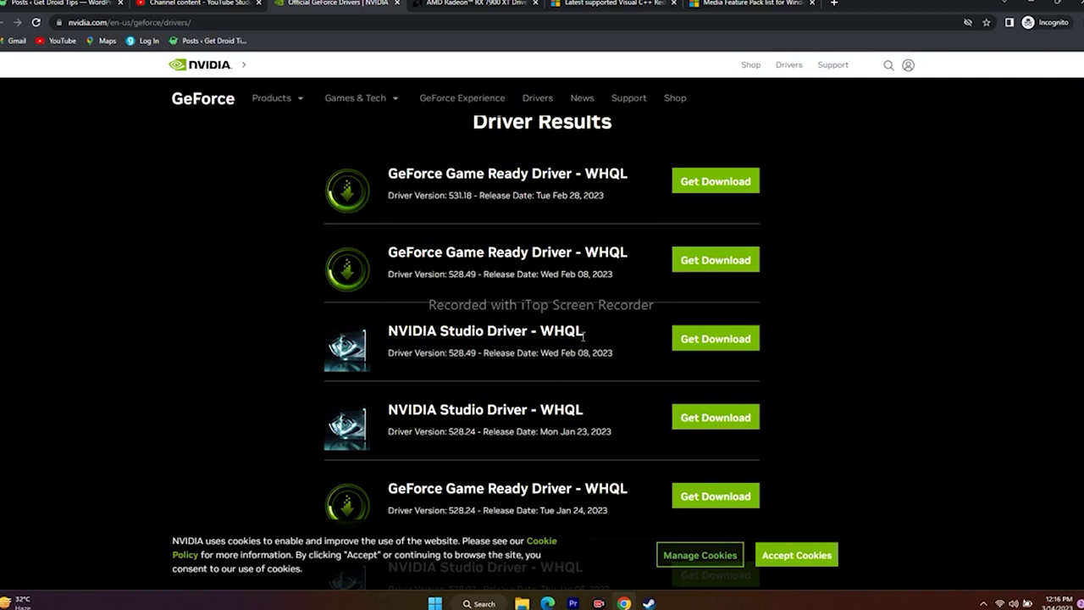
{"action": "scroll", "coordinate": [590, 317], "scroll_direction": "down", "scroll_amount": 1}
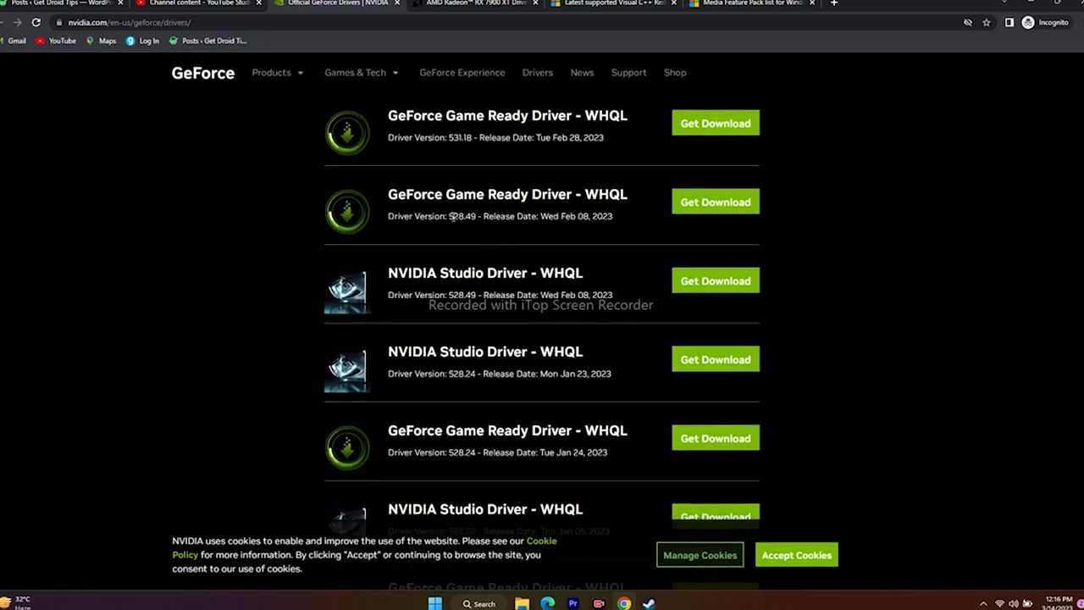
{"action": "left_click_drag", "start_coordinate": [449, 216], "coordinate": [612, 233]}
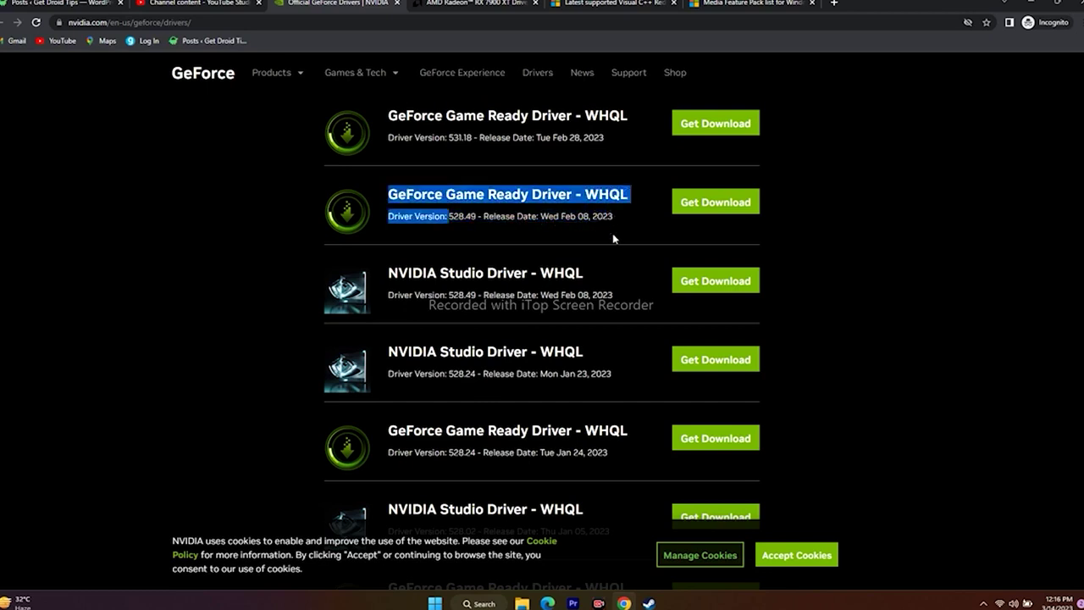
{"action": "left_click", "coordinate": [612, 233]}
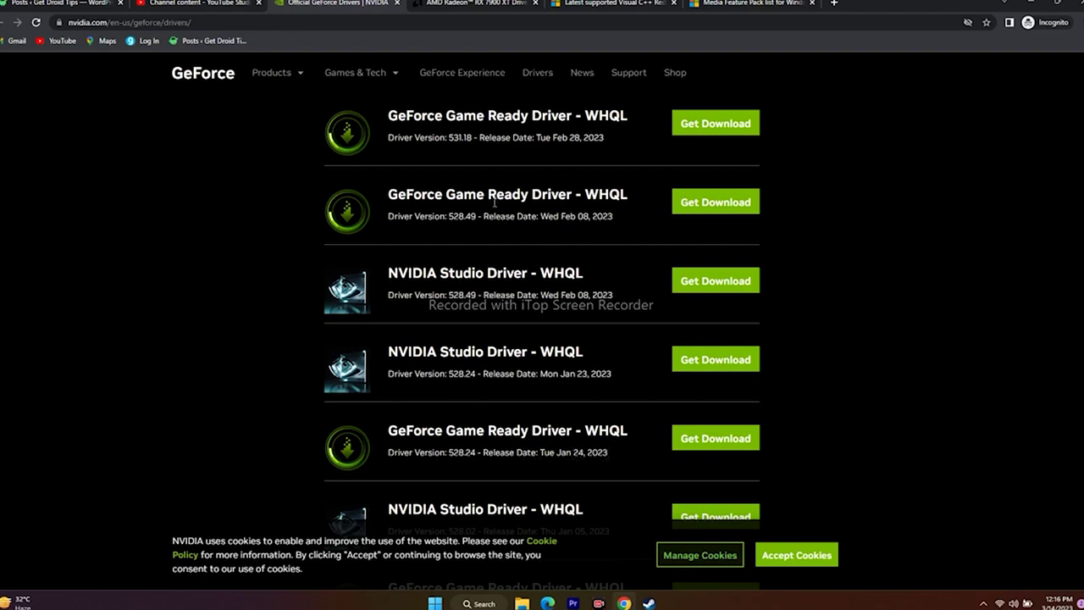
{"action": "scroll", "coordinate": [534, 385], "scroll_direction": "up", "scroll_amount": 1}
{"action": "scroll", "coordinate": [534, 385], "scroll_direction": "up", "scroll_amount": 2}
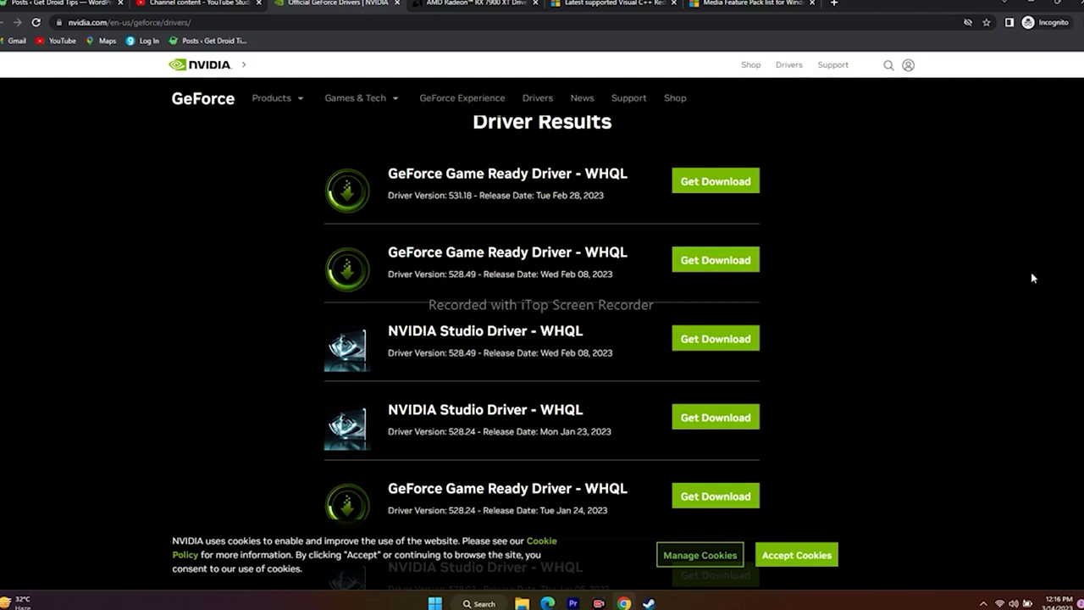
{"action": "left_click", "coordinate": [1041, 5]}
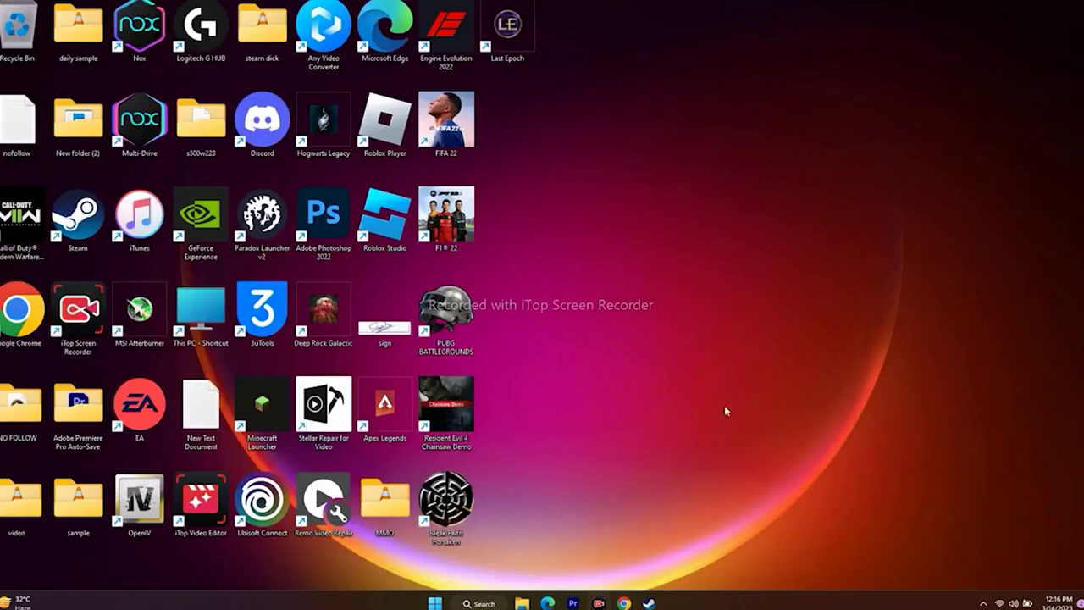
Step: Switch to Steam and enter -dx11 as the launch option in Last Epoch's properties
{"action": "left_click", "coordinate": [648, 603]}
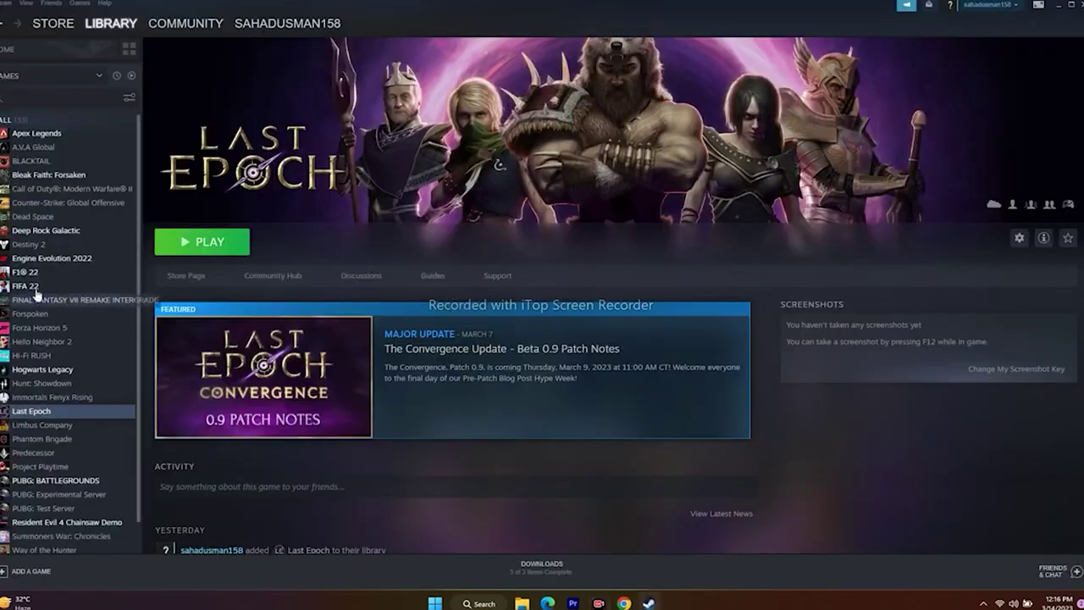
{"action": "right_click", "coordinate": [63, 412]}
{"action": "left_click", "coordinate": [85, 483]}
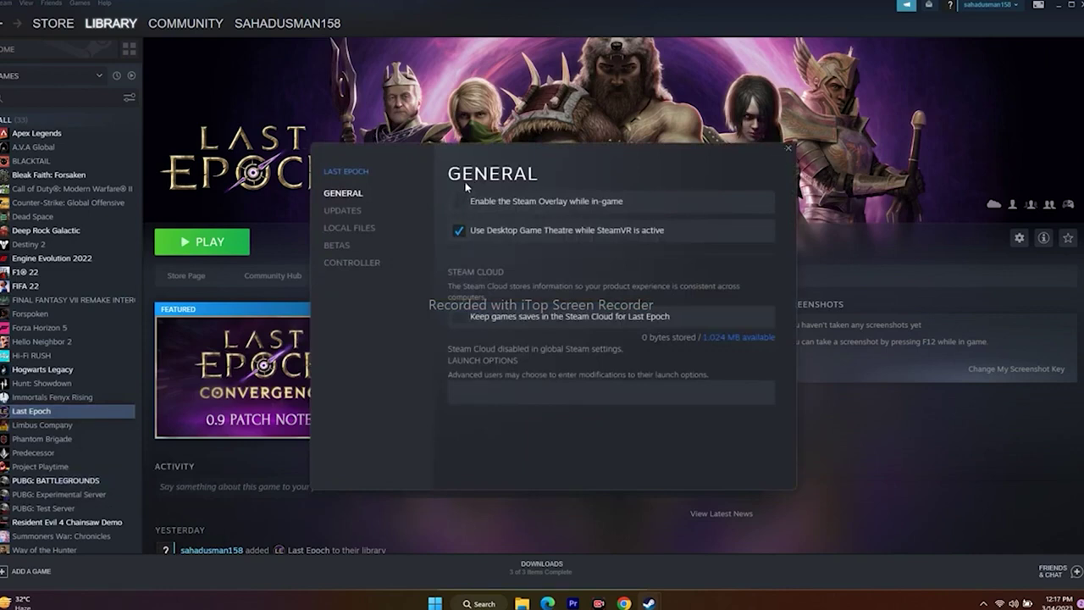
{"action": "left_click", "coordinate": [479, 389]}
{"action": "type", "text": "-dx11"}
Step: Clear Last Epoch's launch options, close its properties, and minimize Steam
{"action": "left_click", "coordinate": [487, 392]}
{"action": "left_click_drag", "start_coordinate": [490, 392], "coordinate": [450, 394]}
{"action": "key", "text": "BackSpace"}
{"action": "left_click", "coordinate": [788, 148]}
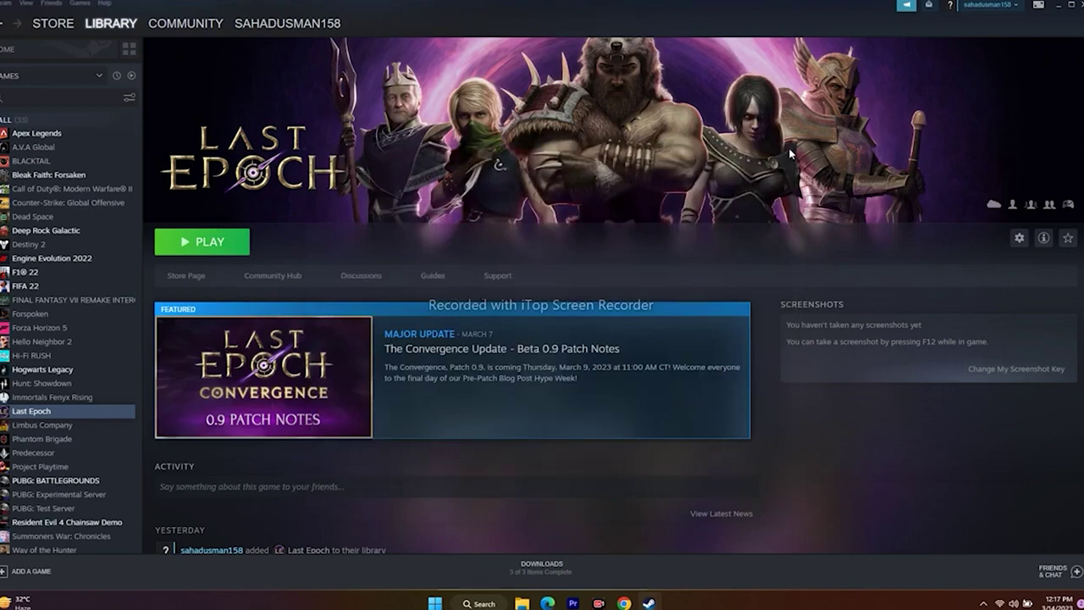
{"action": "left_click", "coordinate": [1061, 9]}
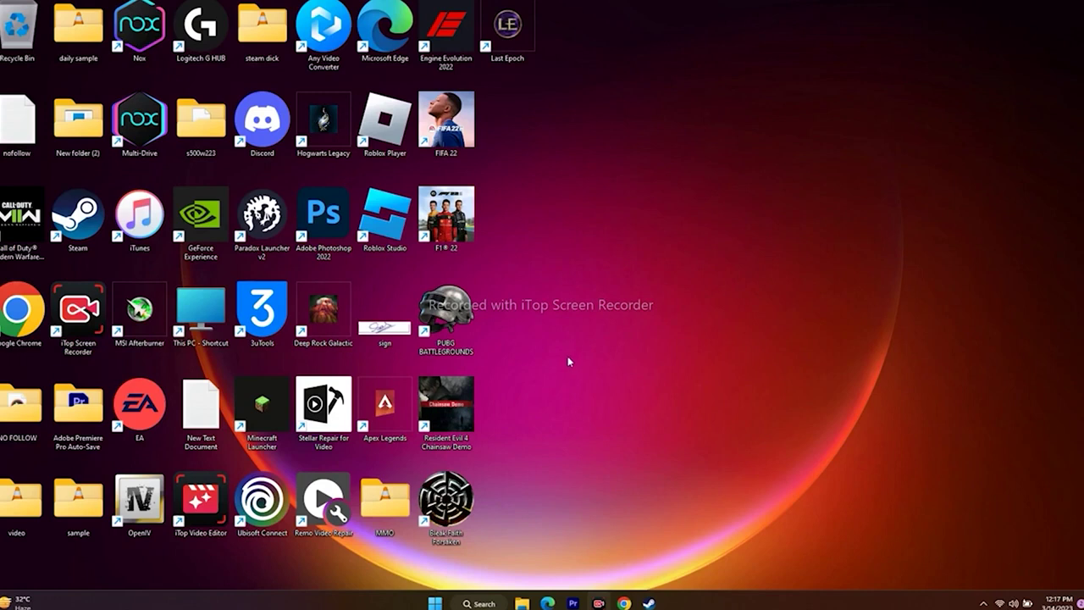
Step: Open Task Manager and end the first Discord (32 bit) background process
{"action": "right_click", "coordinate": [434, 602]}
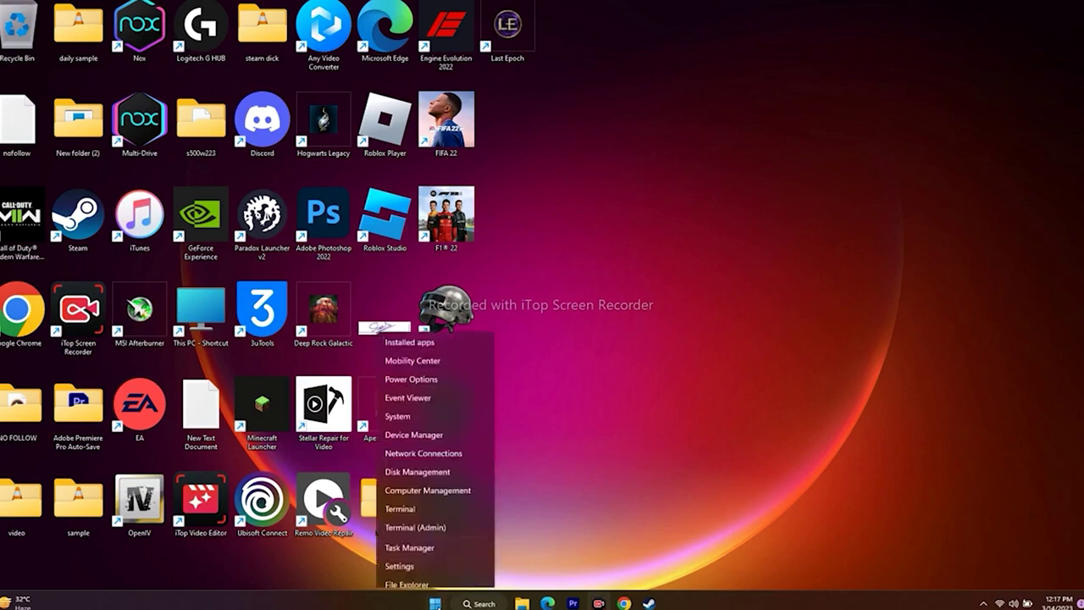
{"action": "left_click", "coordinate": [413, 464]}
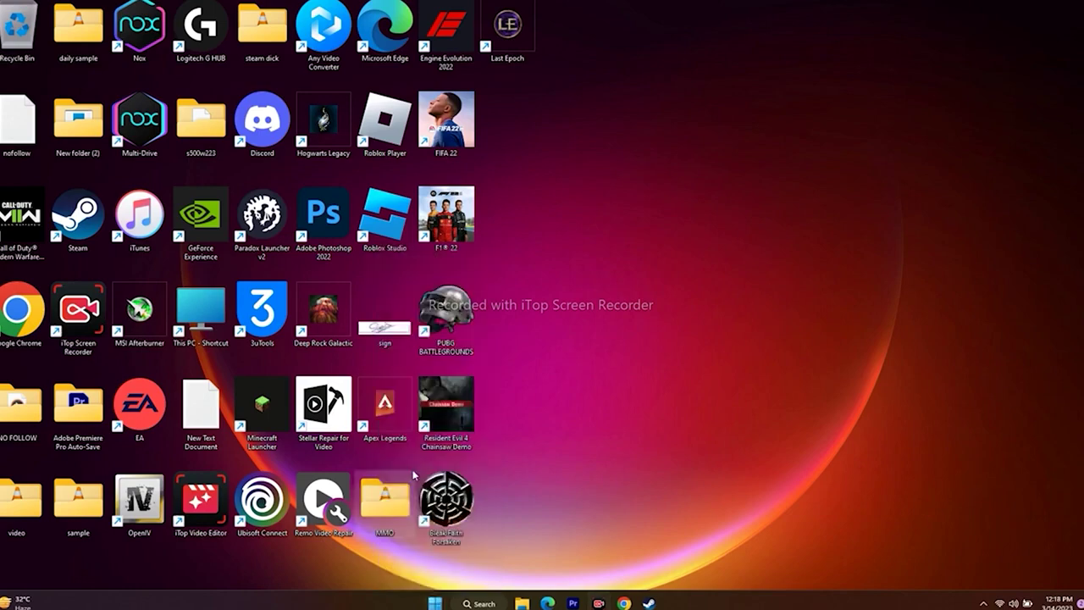
{"action": "left_click", "coordinate": [787, 40]}
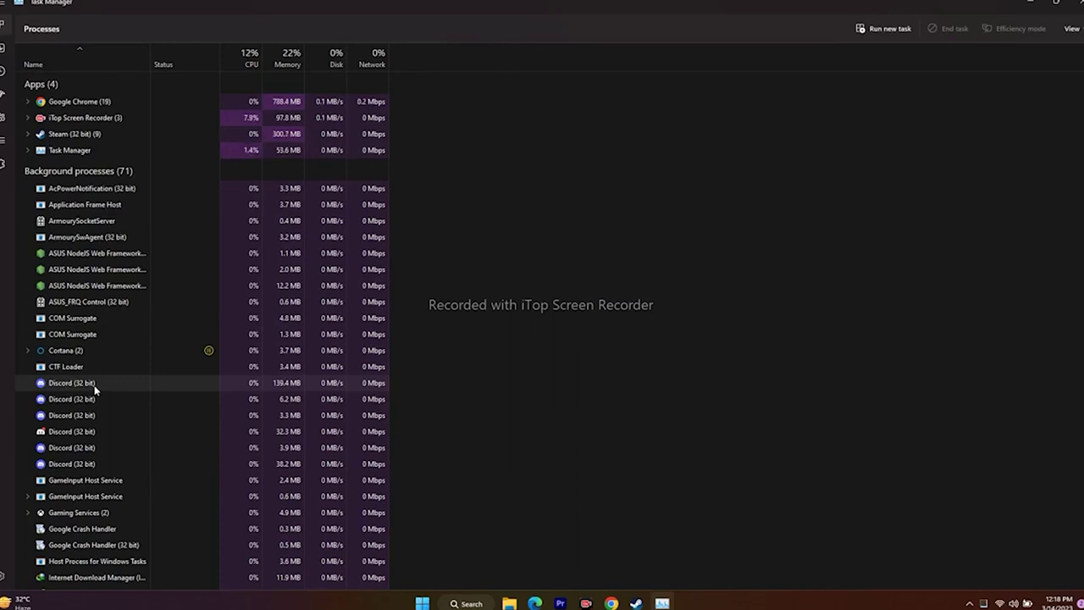
{"action": "right_click", "coordinate": [95, 386]}
{"action": "left_click", "coordinate": [100, 396]}
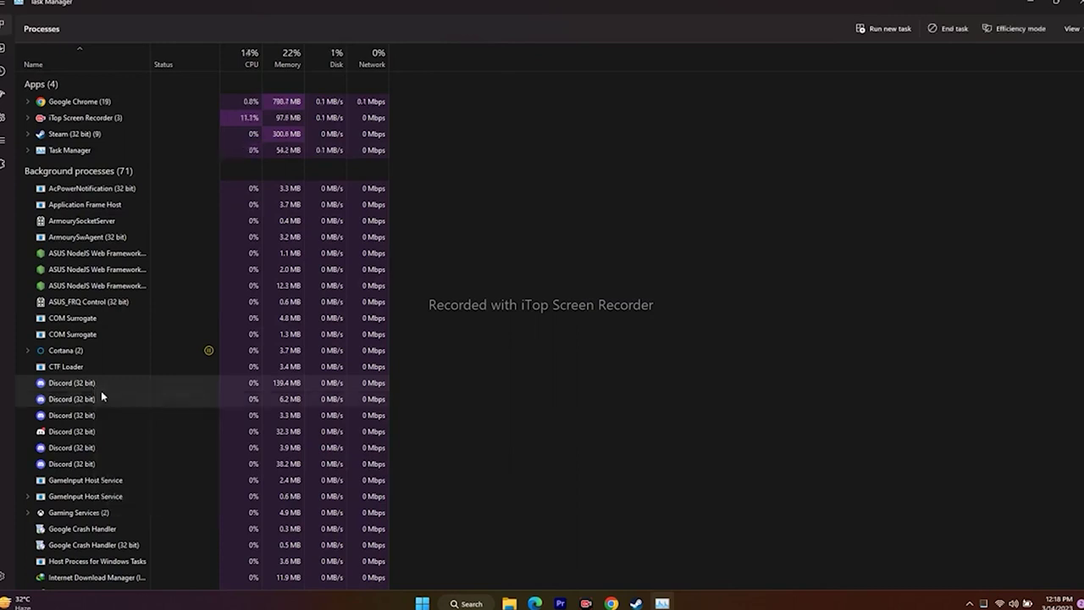
{"action": "right_click", "coordinate": [102, 383]}
{"action": "left_click", "coordinate": [261, 389]}
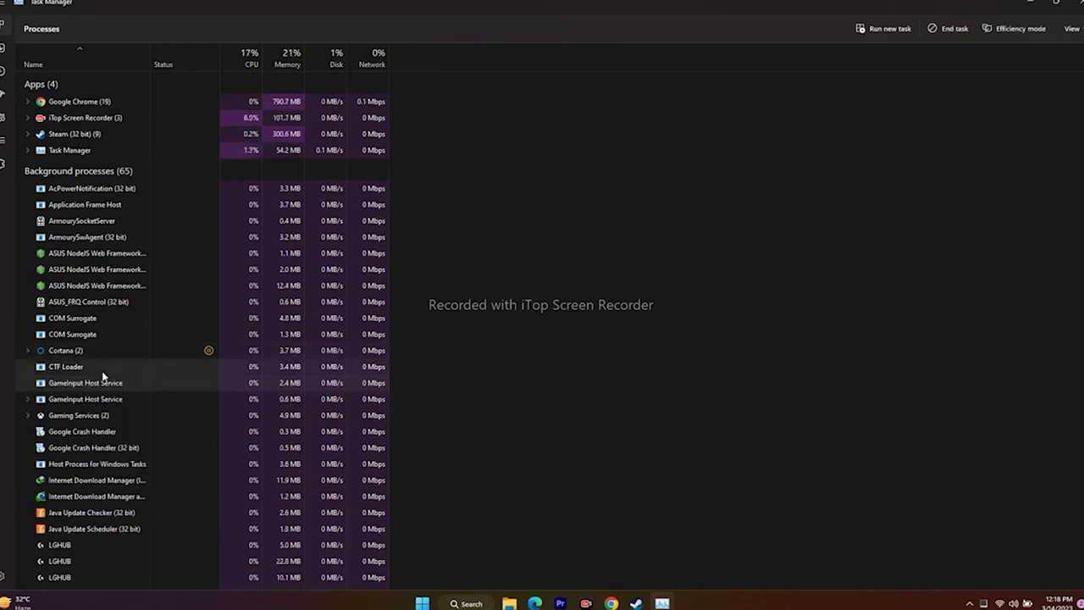
Step: Look over the remaining background processes and close Task Manager
{"action": "scroll", "coordinate": [104, 377], "scroll_direction": "down", "scroll_amount": 2}
{"action": "scroll", "coordinate": [102, 377], "scroll_direction": "up", "scroll_amount": 2}
{"action": "left_click", "coordinate": [103, 382]}
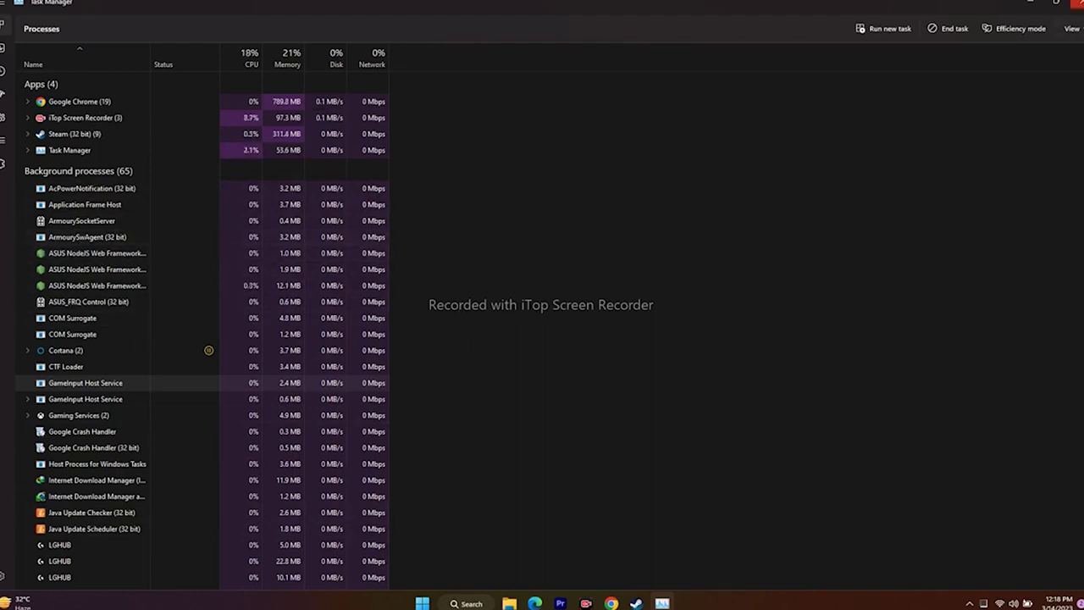
{"action": "left_click", "coordinate": [1074, 3]}
{"action": "left_click", "coordinate": [650, 604]}
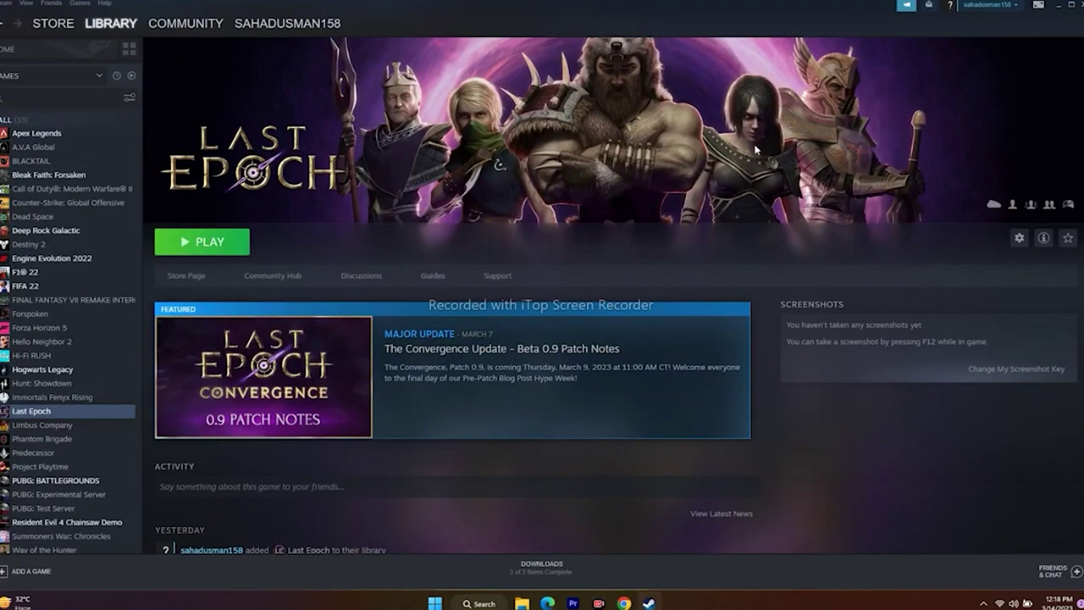
{"action": "left_click", "coordinate": [1058, 4]}
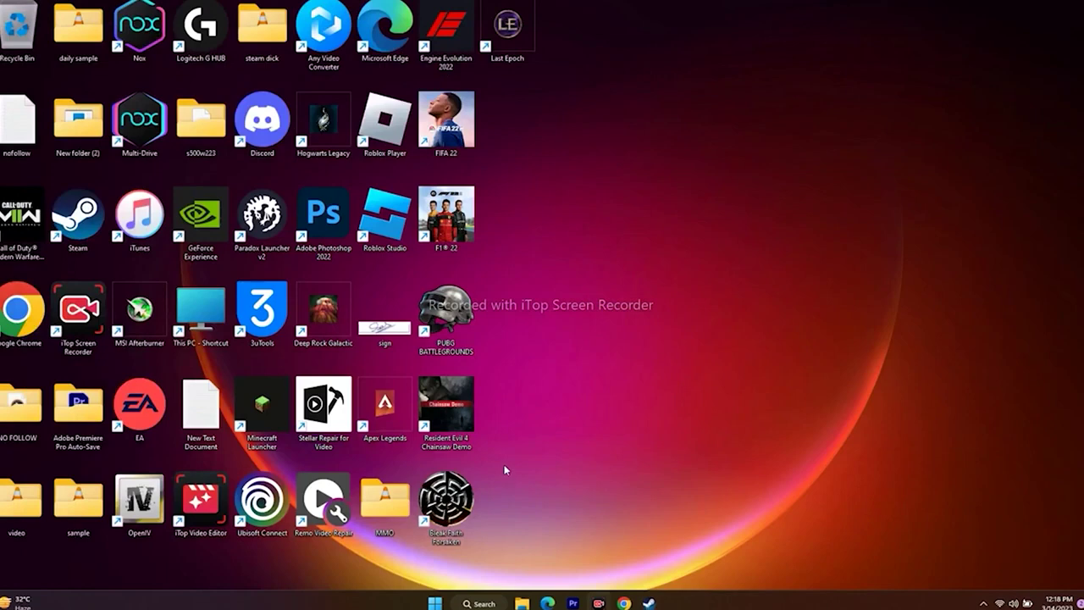
Step: Search Windows for the Graphics settings, open them, and look through the custom app list
{"action": "left_click", "coordinate": [477, 603]}
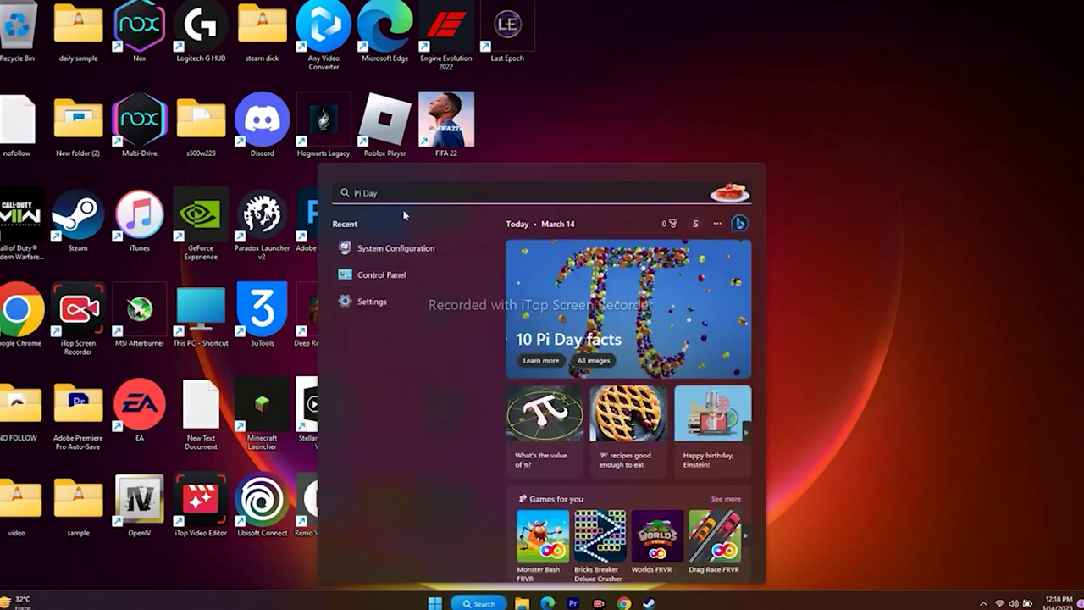
{"action": "type", "text": "gra"}
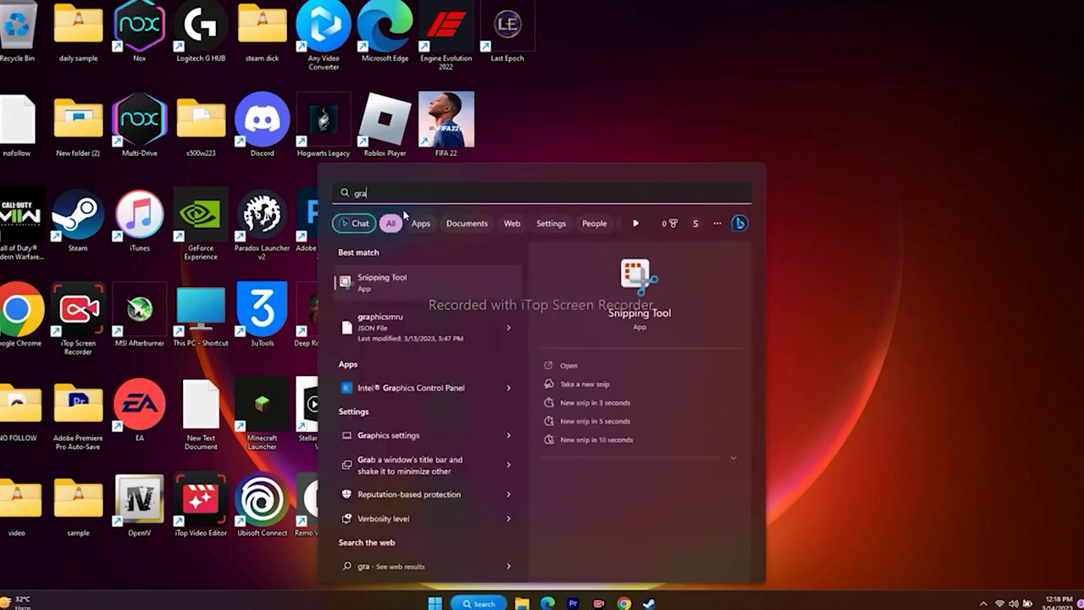
{"action": "left_click", "coordinate": [388, 434]}
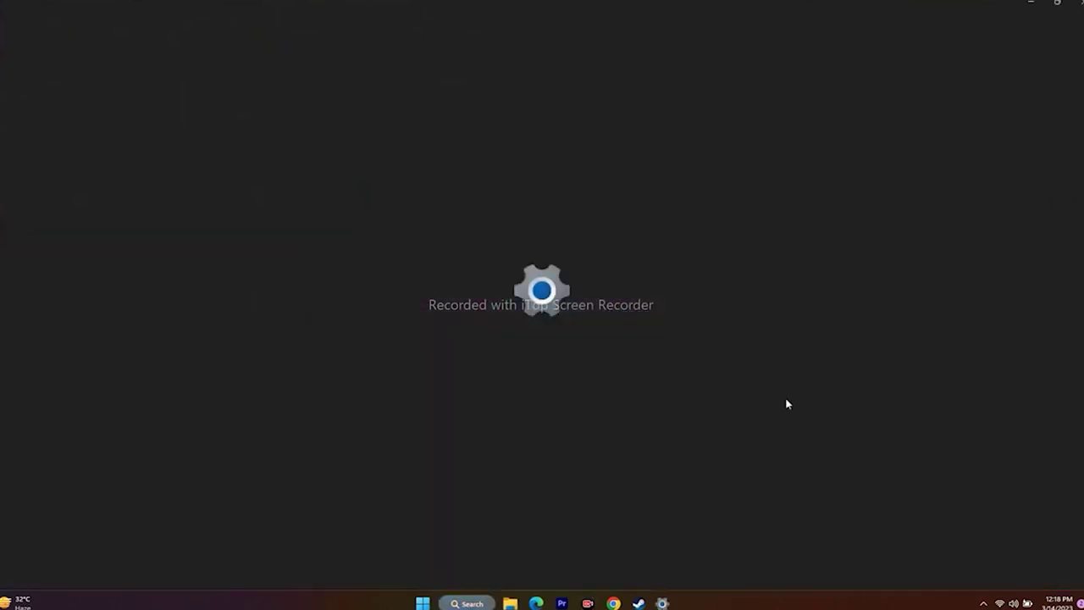
{"action": "scroll", "coordinate": [726, 364], "scroll_direction": "down", "scroll_amount": 3}
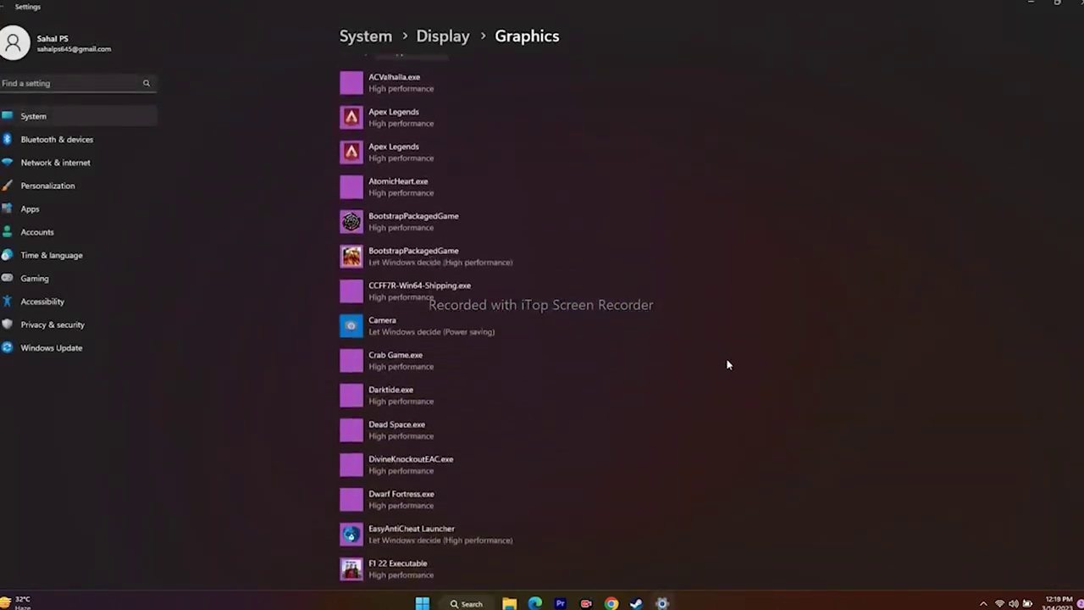
{"action": "scroll", "coordinate": [728, 363], "scroll_direction": "up", "scroll_amount": 2}
{"action": "scroll", "coordinate": [618, 269], "scroll_direction": "down", "scroll_amount": 2}
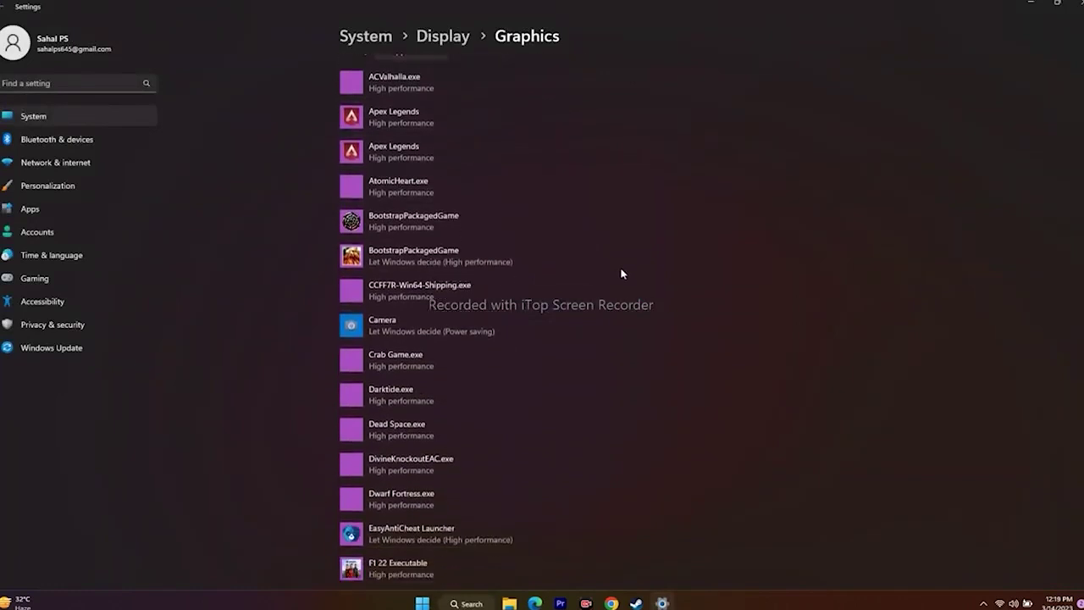
{"action": "scroll", "coordinate": [622, 274], "scroll_direction": "down", "scroll_amount": 5}
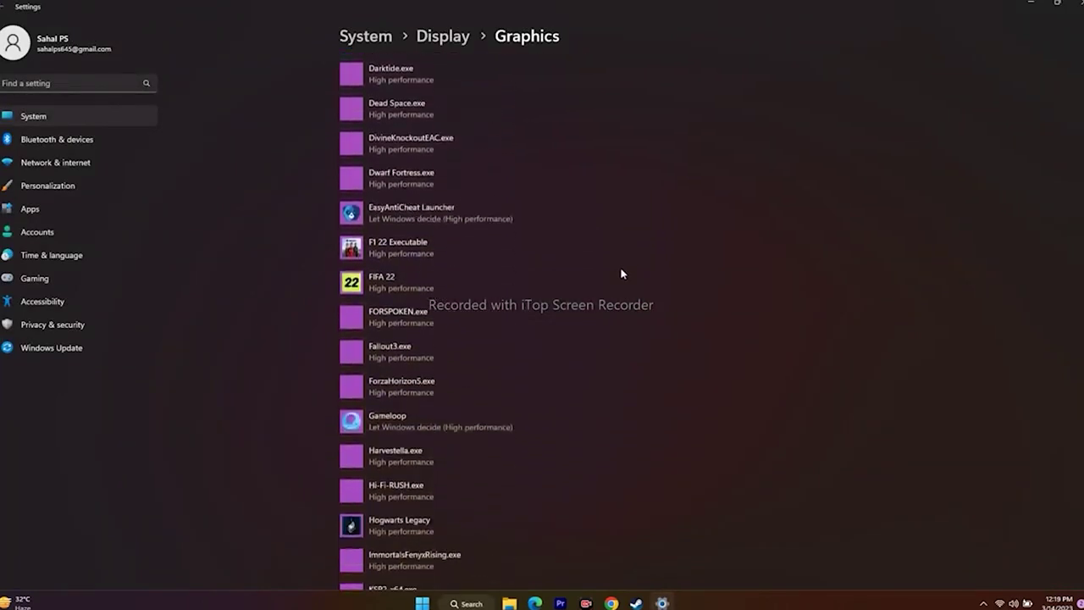
{"action": "scroll", "coordinate": [622, 275], "scroll_direction": "up", "scroll_amount": 7}
{"action": "scroll", "coordinate": [621, 277], "scroll_direction": "up", "scroll_amount": 1}
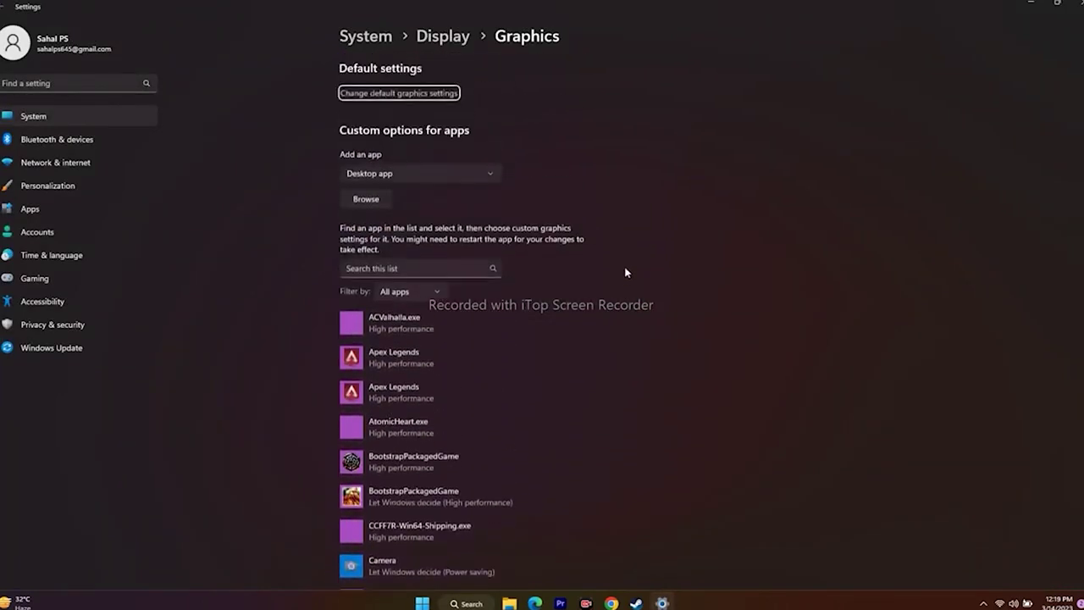
Step: Start adding a desktop app and browse to C:\Program Files (x86)\Steam\steamapps\common
{"action": "left_click", "coordinate": [366, 199]}
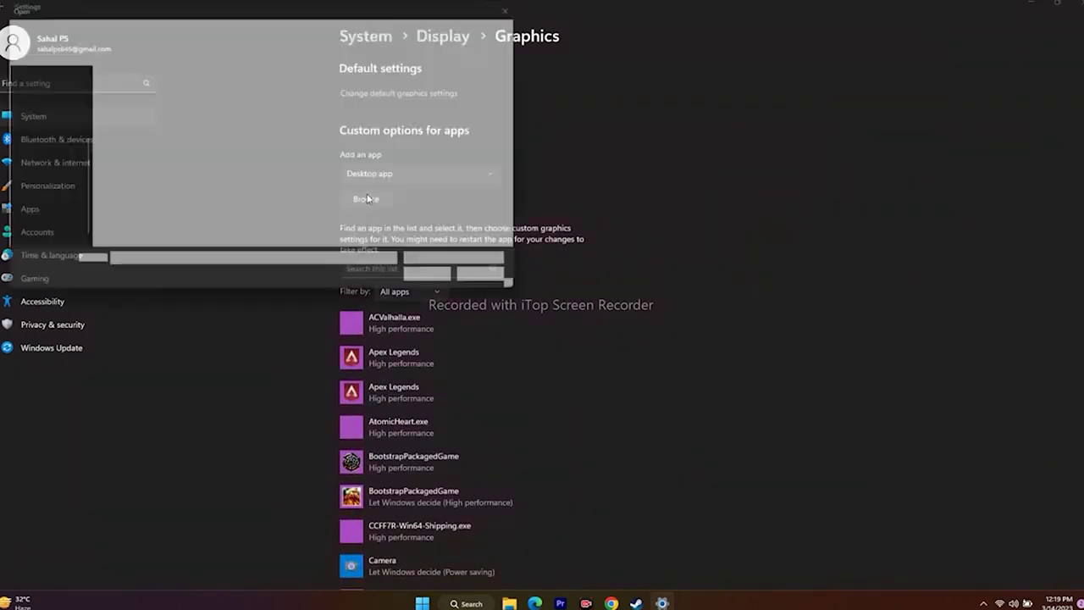
{"action": "left_click", "coordinate": [30, 217]}
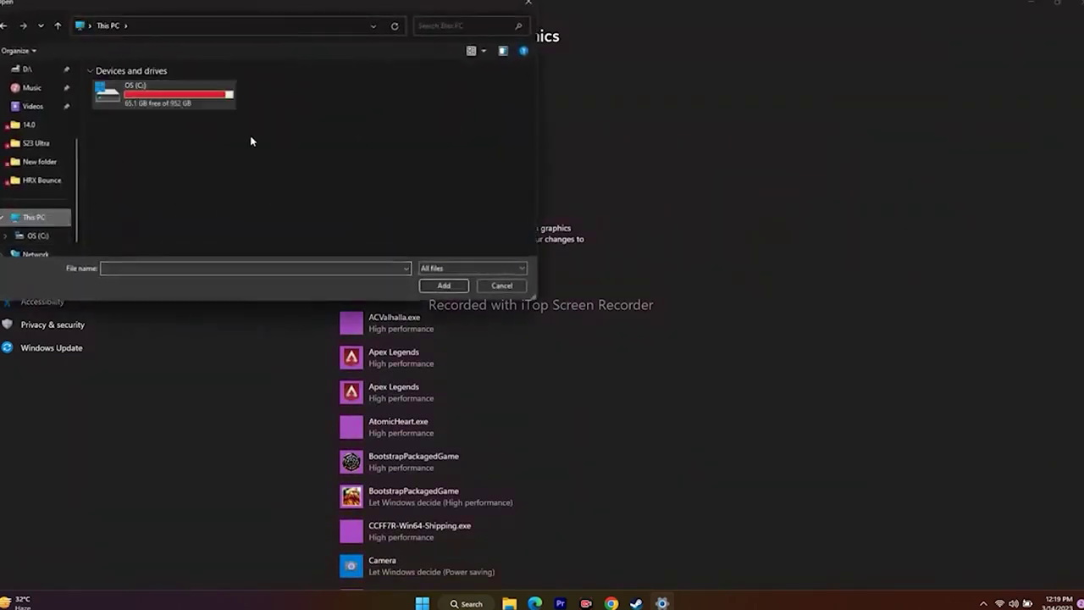
{"action": "double_click", "coordinate": [159, 100]}
{"action": "scroll", "coordinate": [144, 169], "scroll_direction": "down", "scroll_amount": 5}
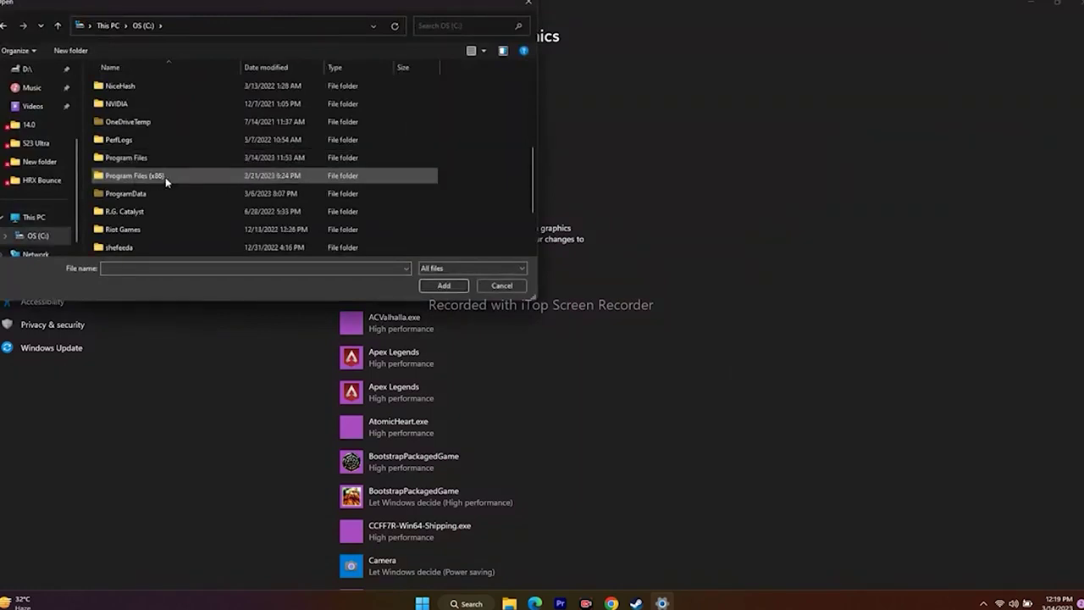
{"action": "double_click", "coordinate": [165, 177]}
{"action": "scroll", "coordinate": [165, 177], "scroll_direction": "down", "scroll_amount": 3}
{"action": "scroll", "coordinate": [164, 178], "scroll_direction": "down", "scroll_amount": 8}
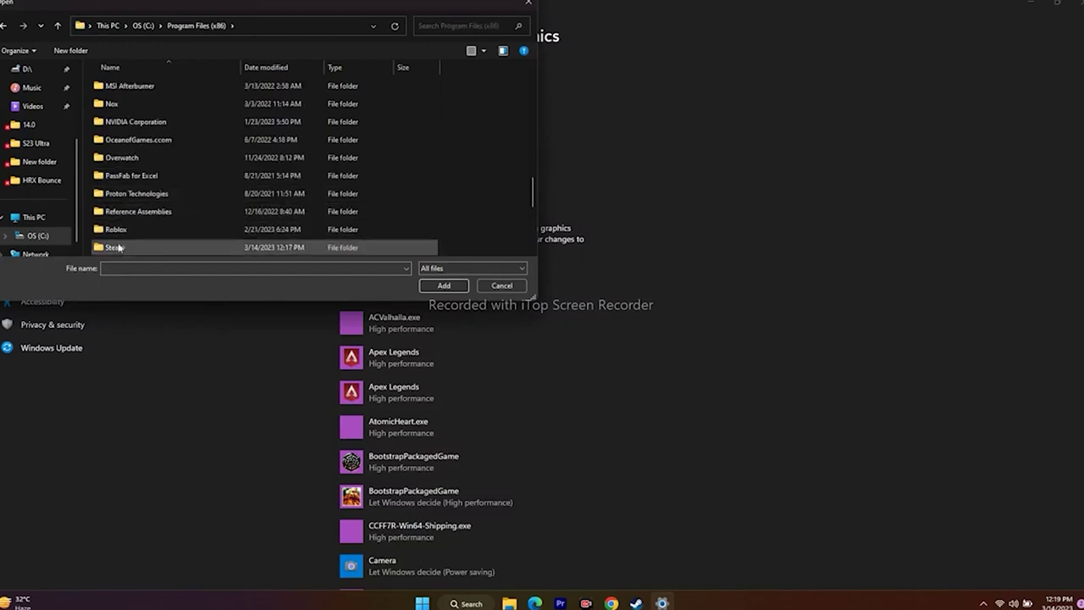
{"action": "double_click", "coordinate": [127, 245]}
{"action": "scroll", "coordinate": [145, 138], "scroll_direction": "down", "scroll_amount": 4}
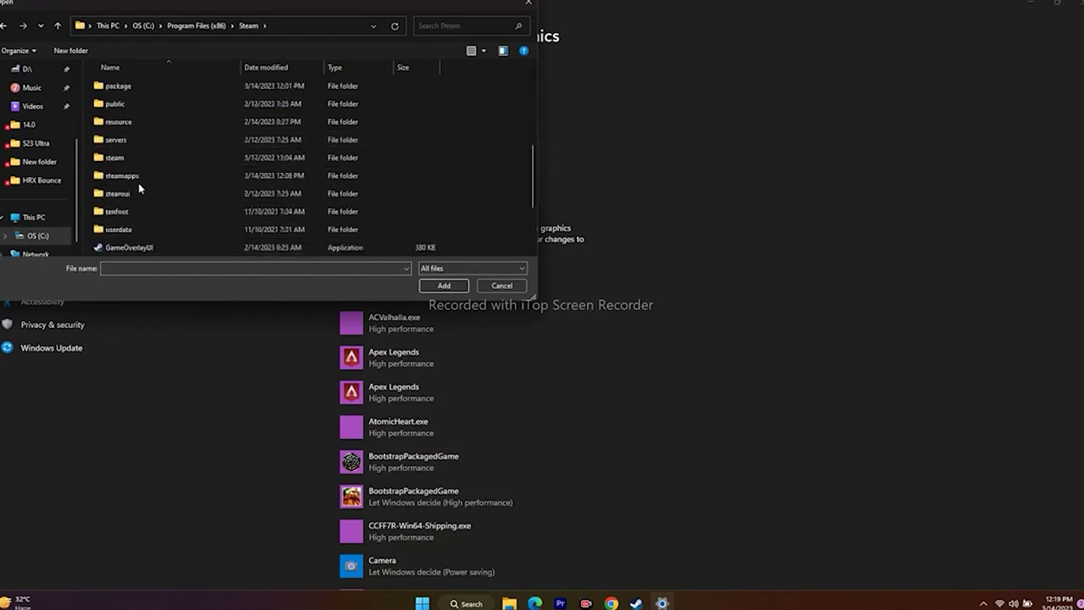
{"action": "double_click", "coordinate": [138, 178]}
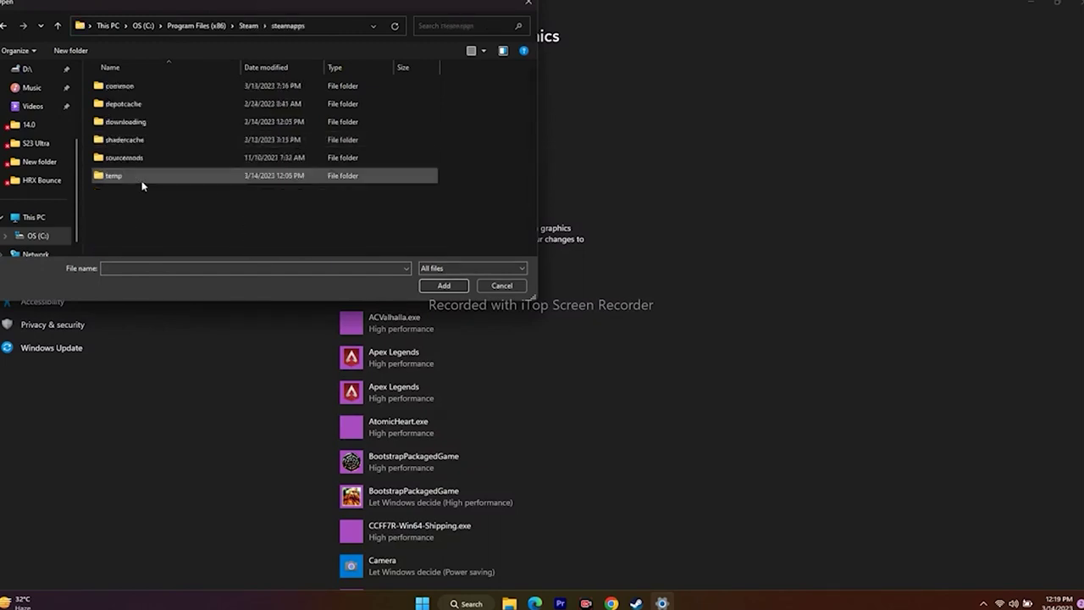
{"action": "double_click", "coordinate": [139, 89]}
Step: Add the Last Epoch application from the Last Epoch folder to the custom graphics list
{"action": "scroll", "coordinate": [151, 146], "scroll_direction": "down", "scroll_amount": 2}
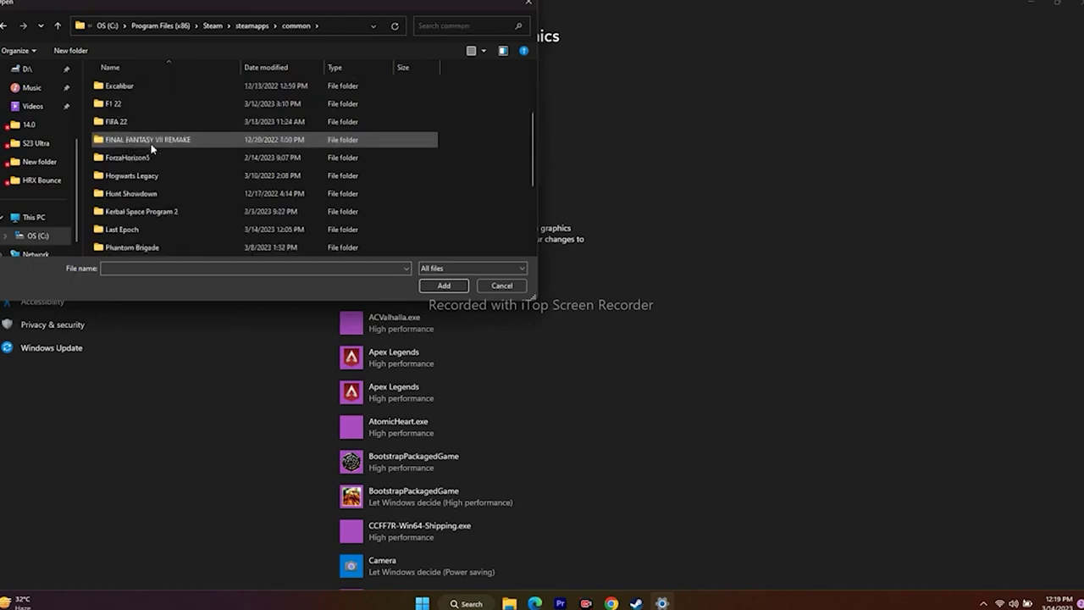
{"action": "scroll", "coordinate": [151, 148], "scroll_direction": "up", "scroll_amount": 2}
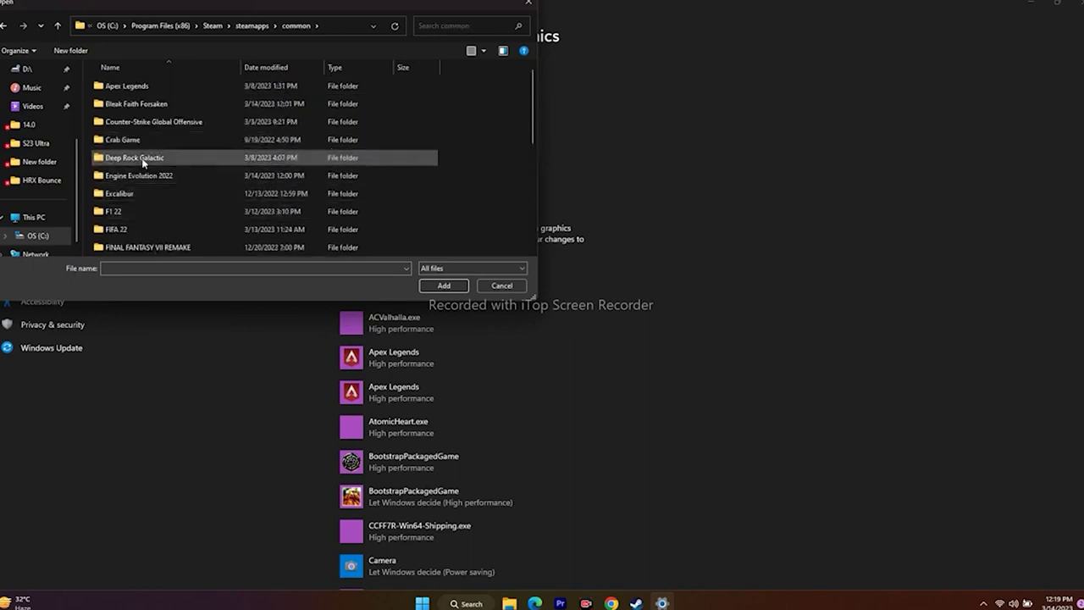
{"action": "scroll", "coordinate": [142, 161], "scroll_direction": "down", "scroll_amount": 2}
{"action": "double_click", "coordinate": [137, 230]}
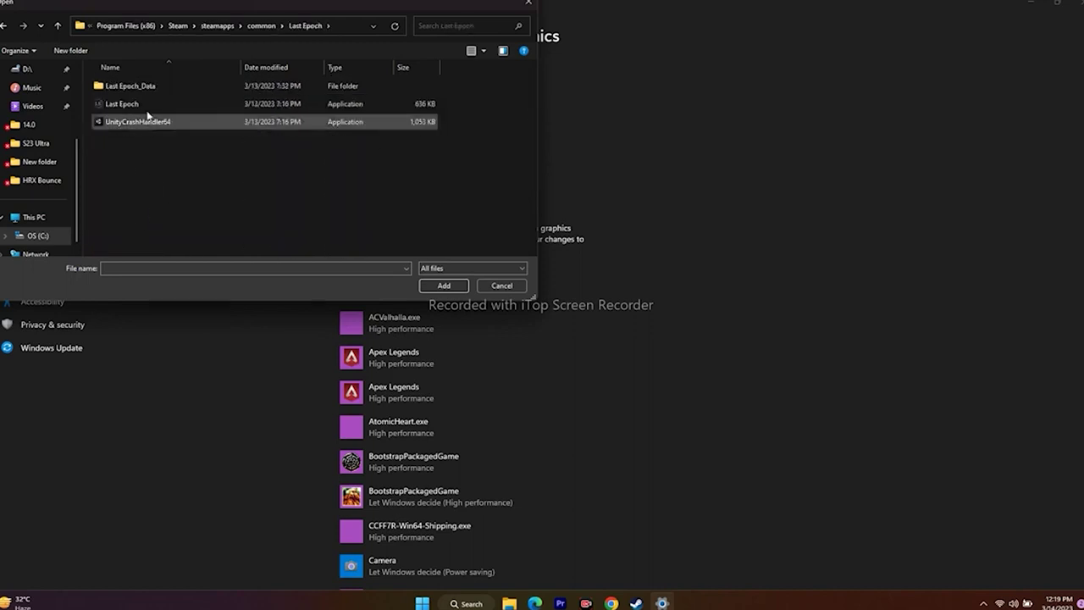
{"action": "left_click", "coordinate": [127, 104]}
{"action": "left_click", "coordinate": [444, 286]}
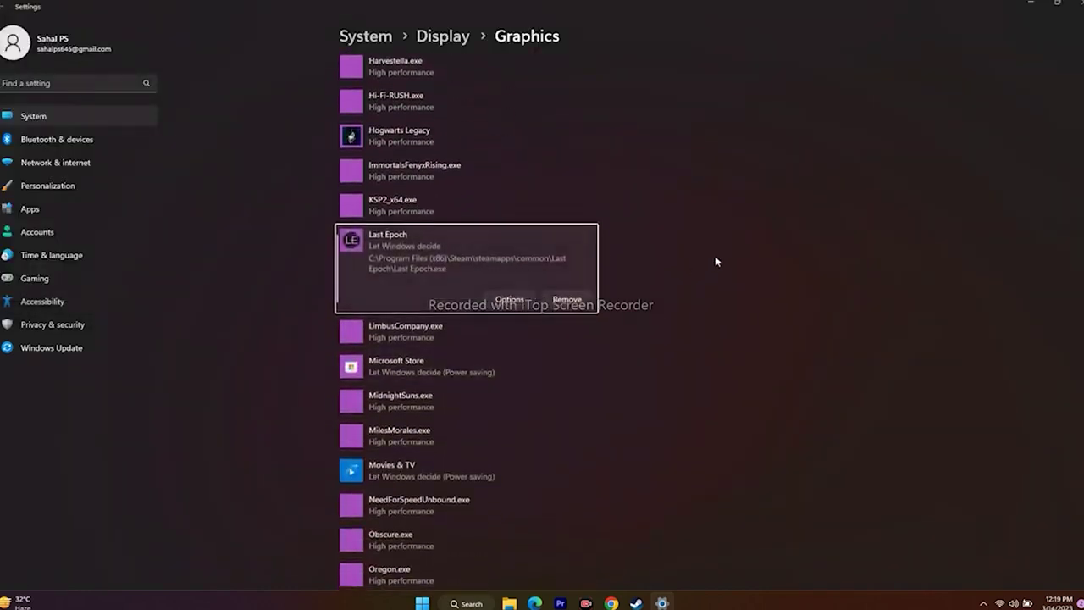
Step: Set Last Epoch's graphics preference to High performance, save it, and close Settings
{"action": "left_click", "coordinate": [506, 299]}
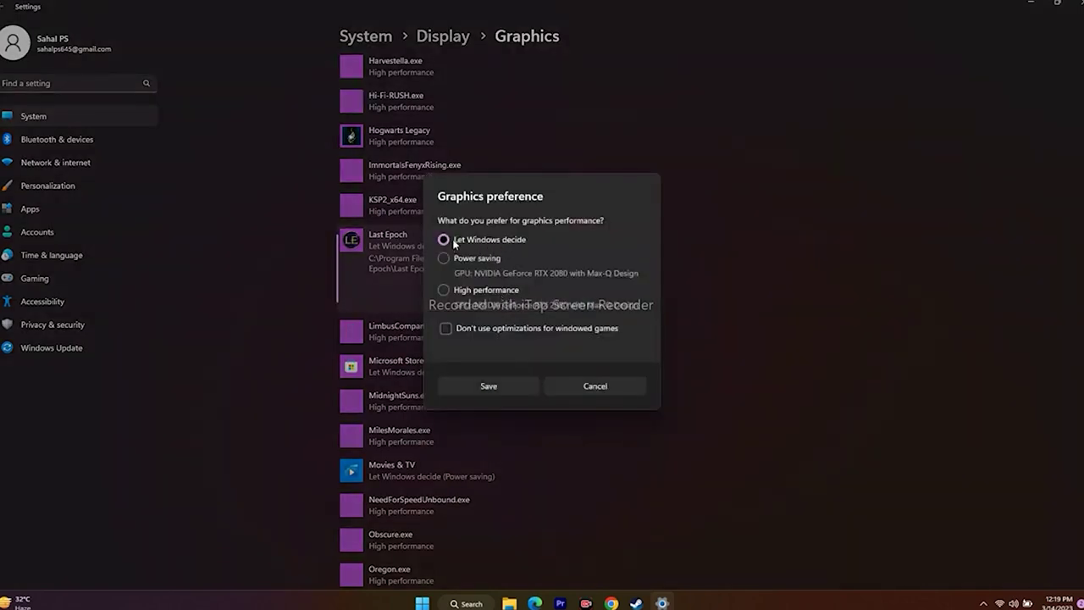
{"action": "left_click", "coordinate": [443, 291]}
{"action": "left_click", "coordinate": [498, 386]}
{"action": "left_click", "coordinate": [1076, 5]}
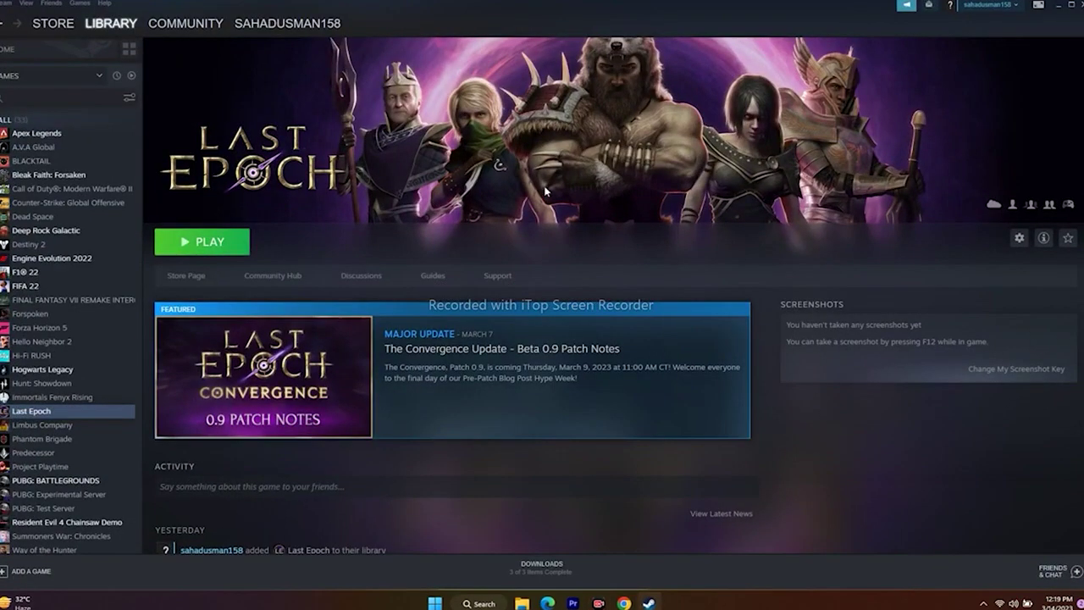
Step: Minimize Steam, search Windows for "view", and open View advanced system settings
{"action": "double_click", "coordinate": [1056, 13]}
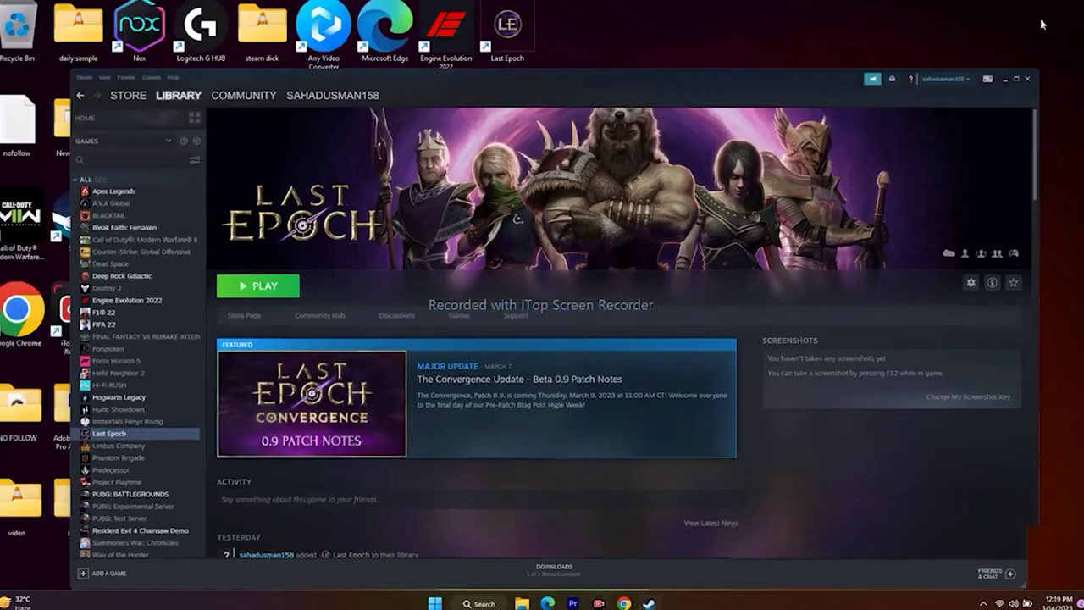
{"action": "left_click", "coordinate": [1005, 79]}
{"action": "left_click", "coordinate": [479, 603]}
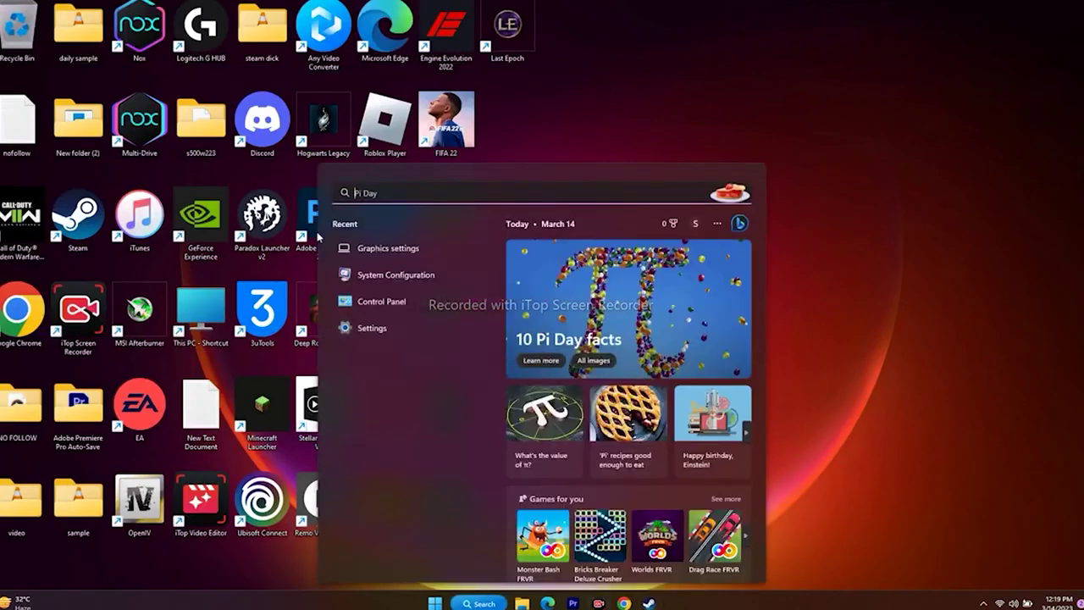
{"action": "type", "text": "view"}
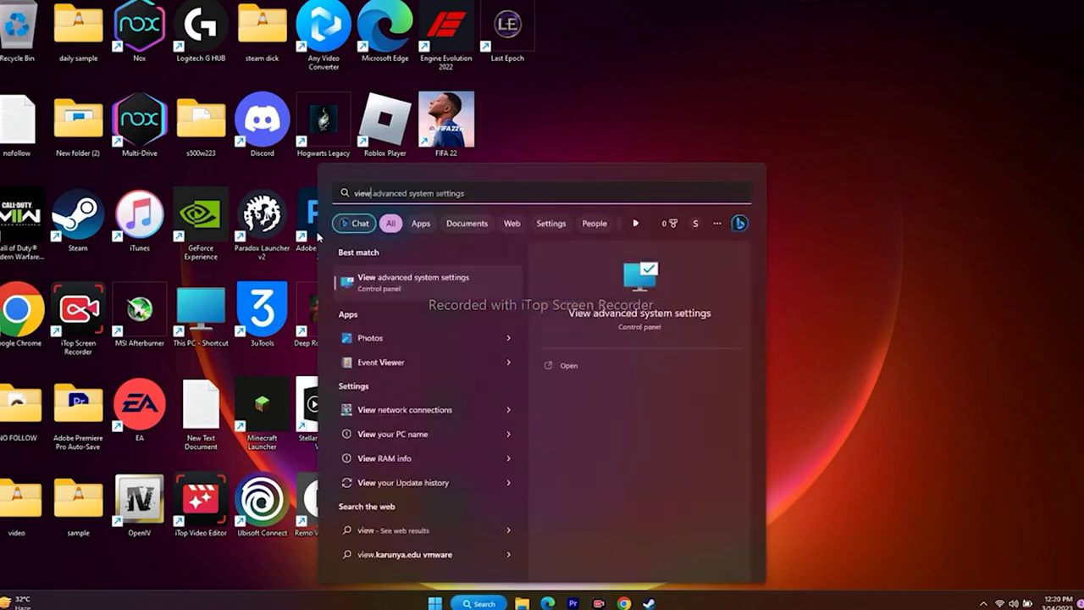
{"action": "left_click", "coordinate": [453, 279]}
Step: Open the advanced Performance Options from System Properties and open the Virtual Memory settings for changing
{"action": "left_click_drag", "start_coordinate": [205, 108], "coordinate": [895, 37]}
{"action": "left_click", "coordinate": [992, 127]}
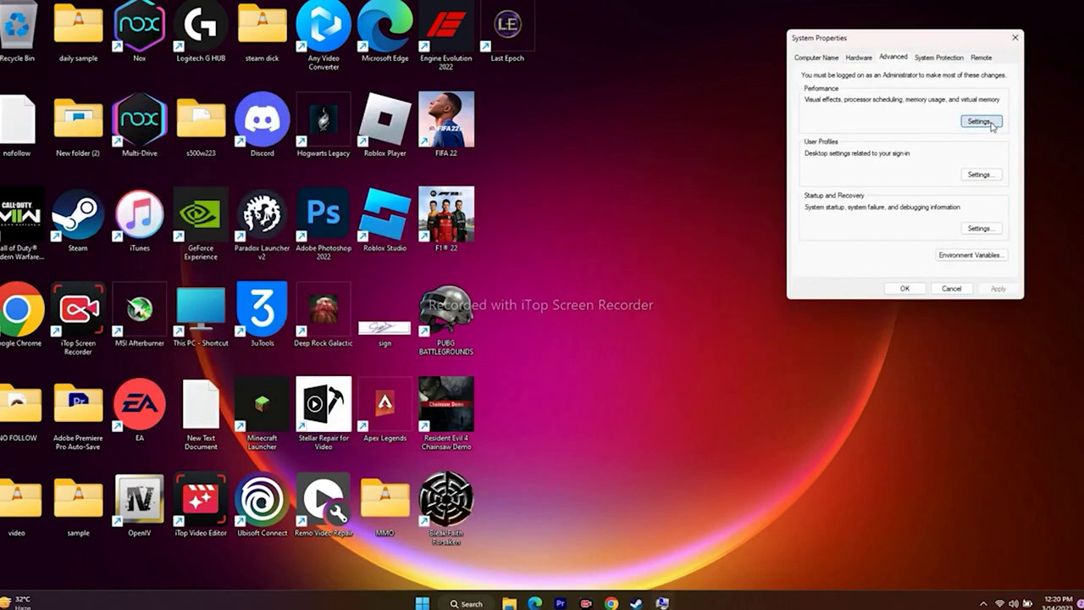
{"action": "left_click", "coordinate": [873, 102]}
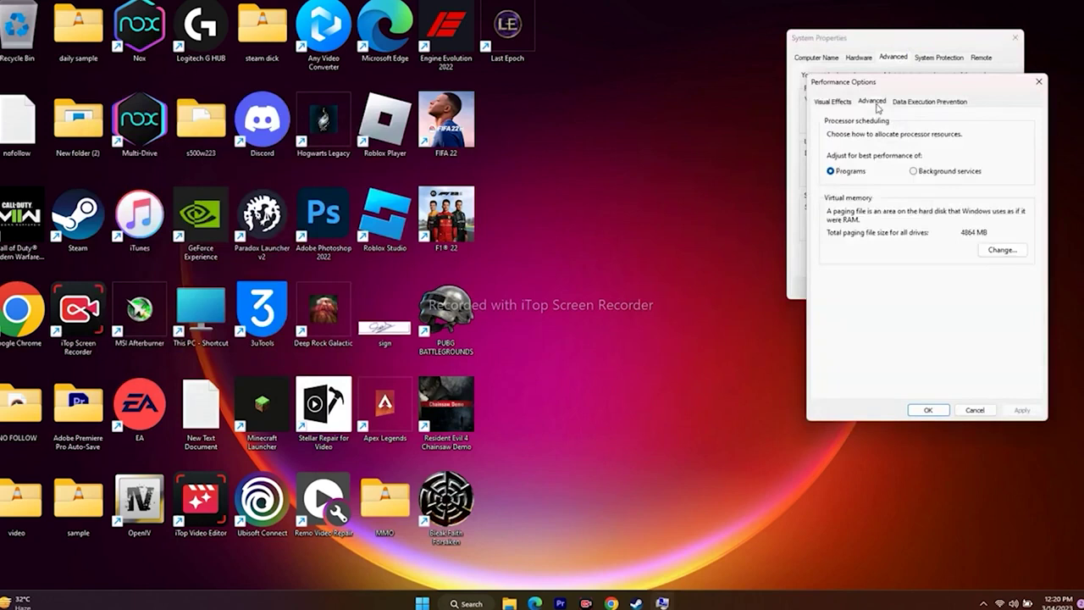
{"action": "left_click", "coordinate": [1001, 250]}
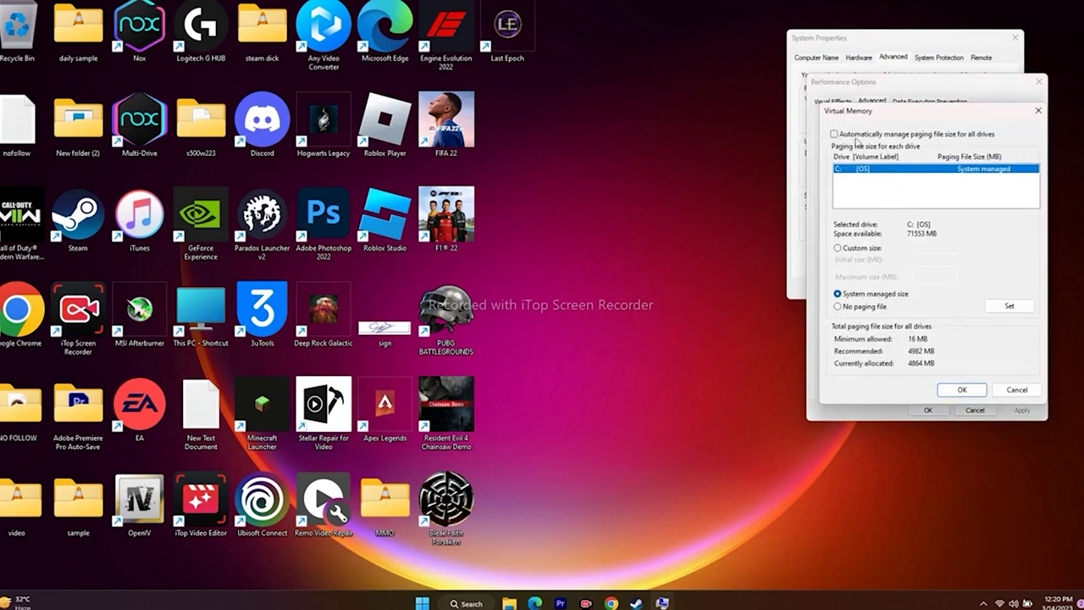
Step: Leave automatic paging file management off for all drives and choose Custom size for drive C:
{"action": "left_click", "coordinate": [835, 135]}
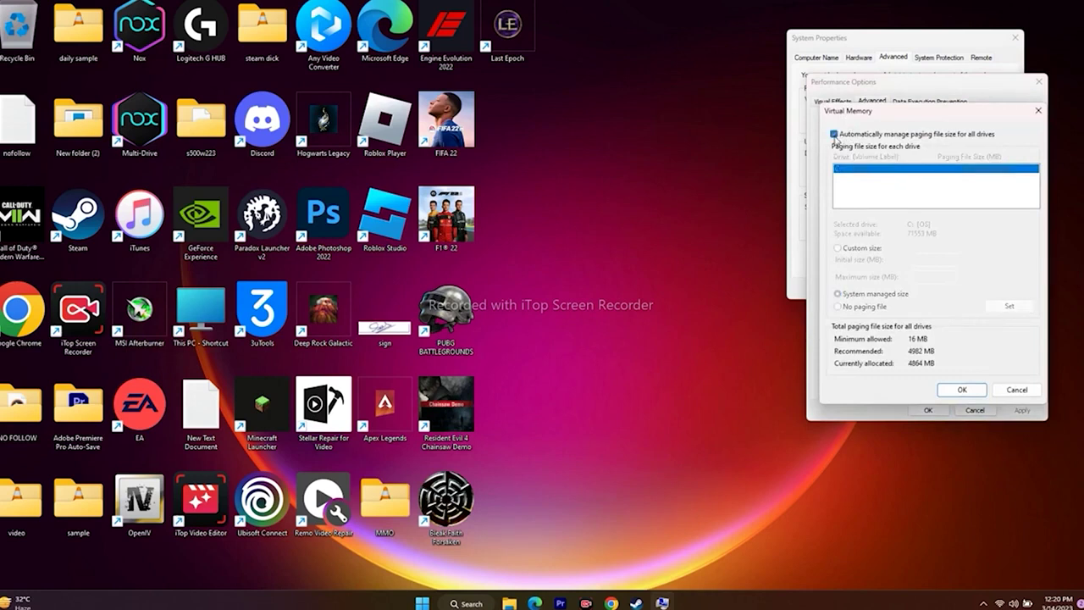
{"action": "left_click", "coordinate": [834, 134]}
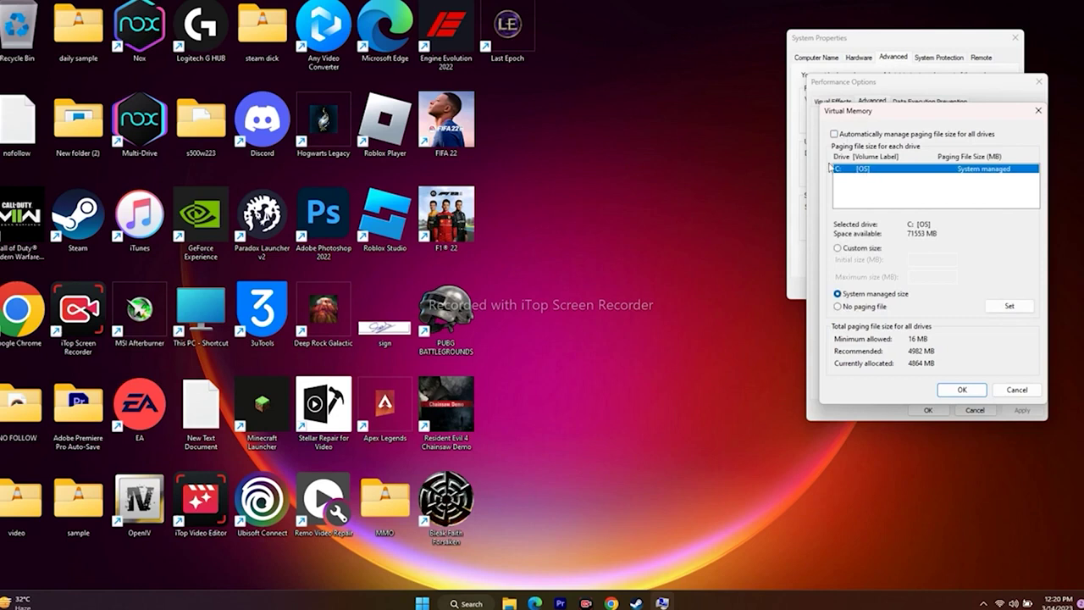
{"action": "left_click", "coordinate": [838, 249]}
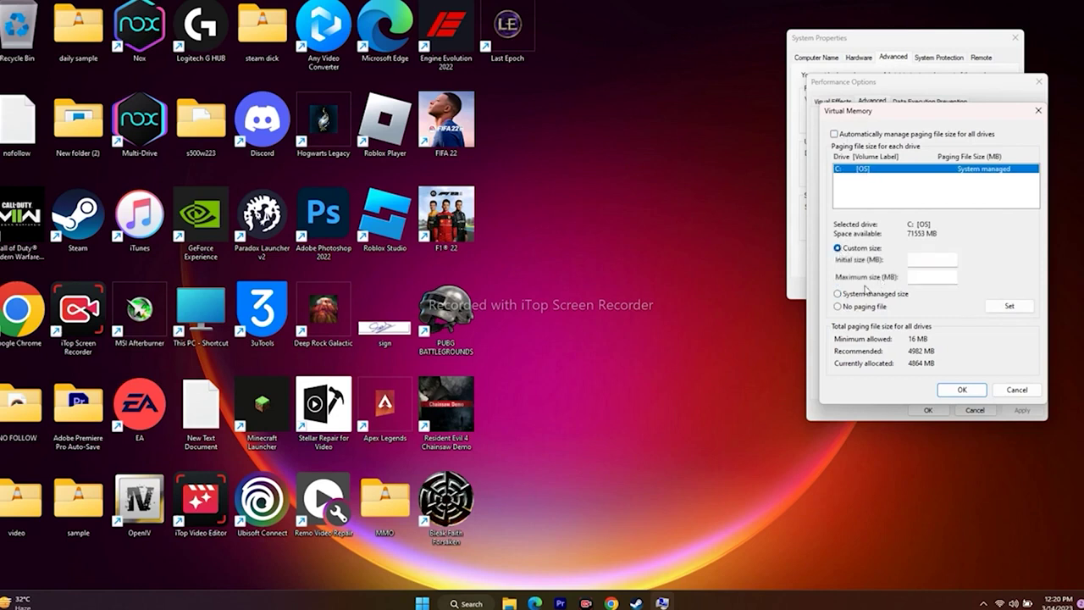
{"action": "key", "text": "Tab"}
{"action": "left_click", "coordinate": [924, 278]}
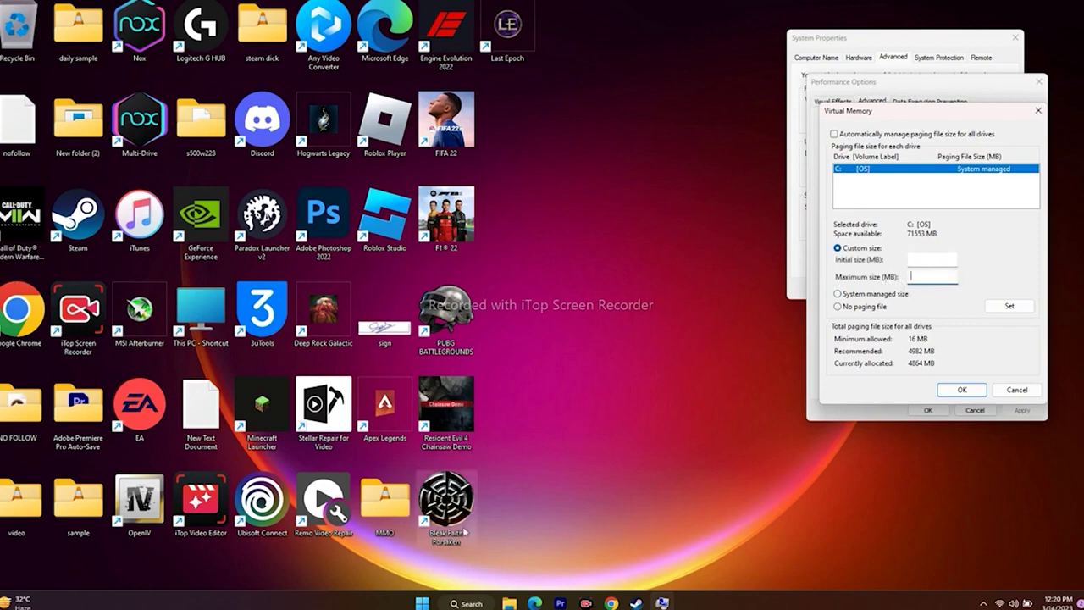
Step: Open Windows Settings and check the installed RAM on the System About page
{"action": "key", "text": "super+s"}
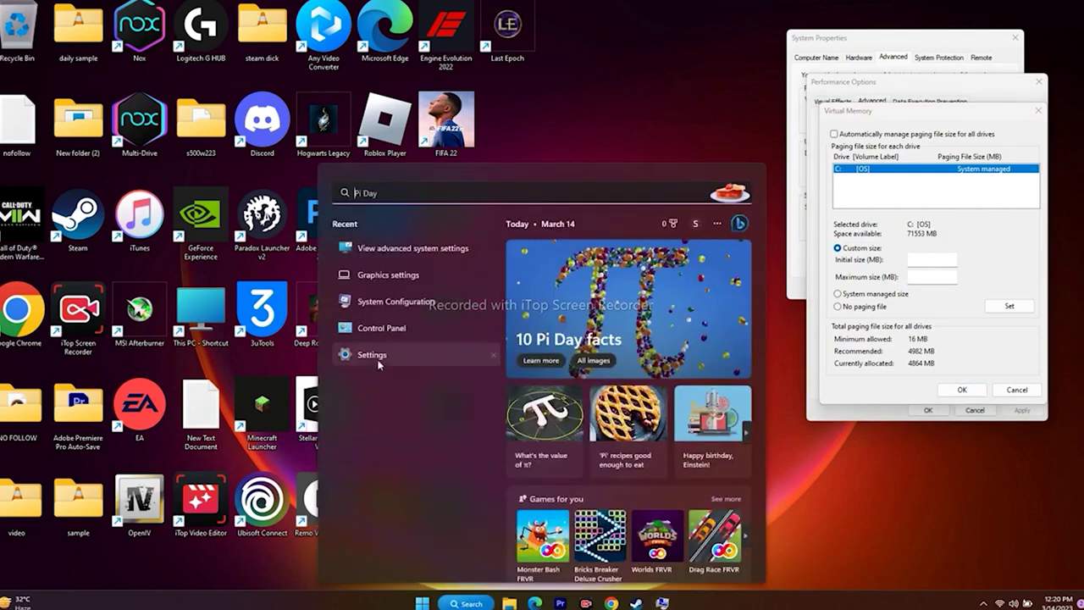
{"action": "left_click", "coordinate": [372, 356]}
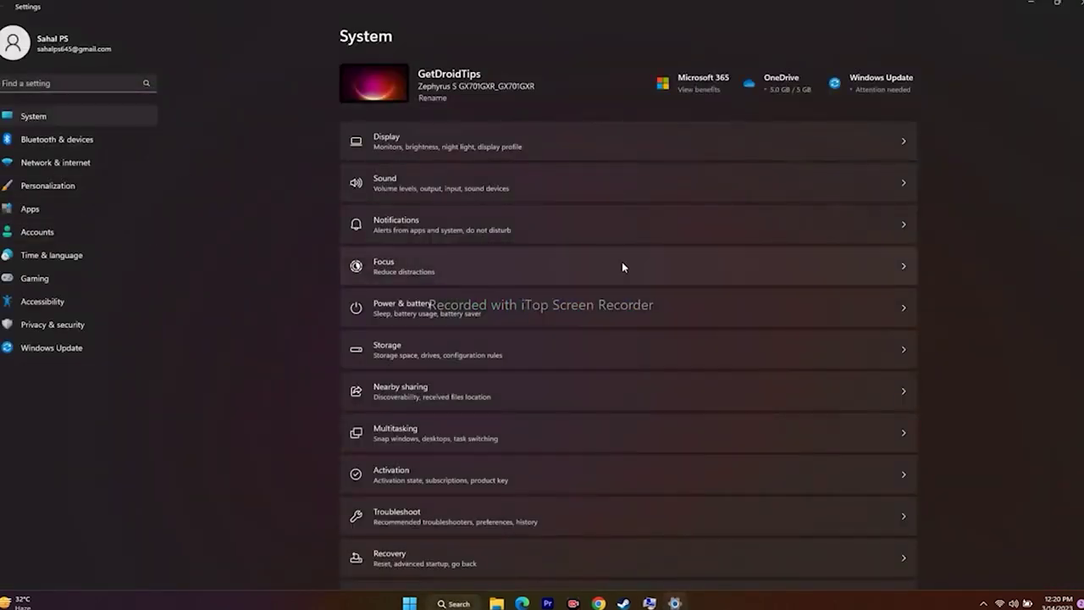
{"action": "scroll", "coordinate": [947, 309], "scroll_direction": "down", "scroll_amount": 3}
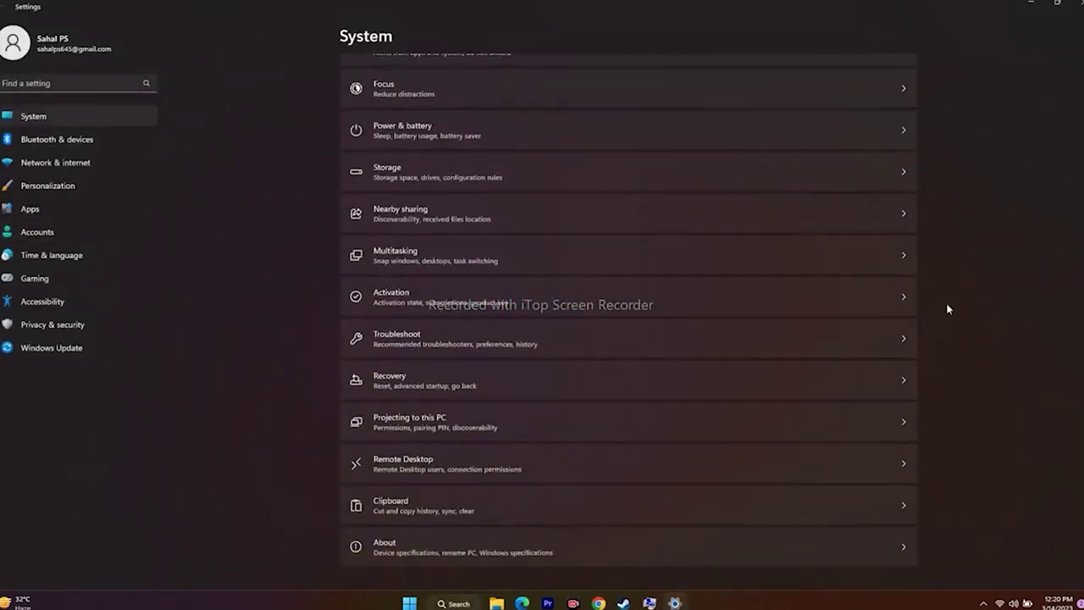
{"action": "left_click", "coordinate": [373, 546]}
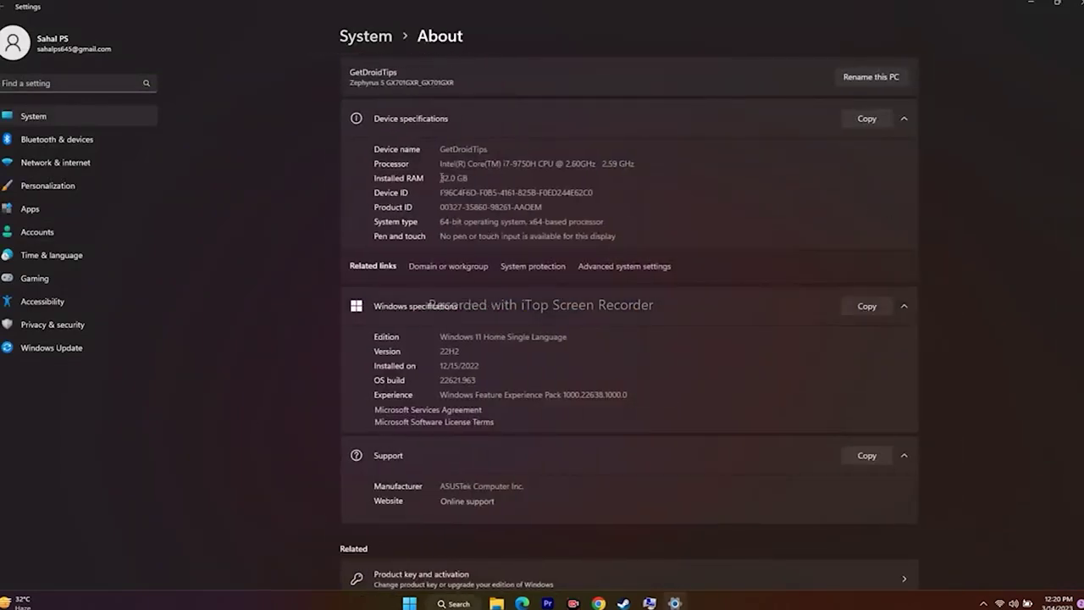
{"action": "left_click_drag", "start_coordinate": [471, 178], "coordinate": [396, 177]}
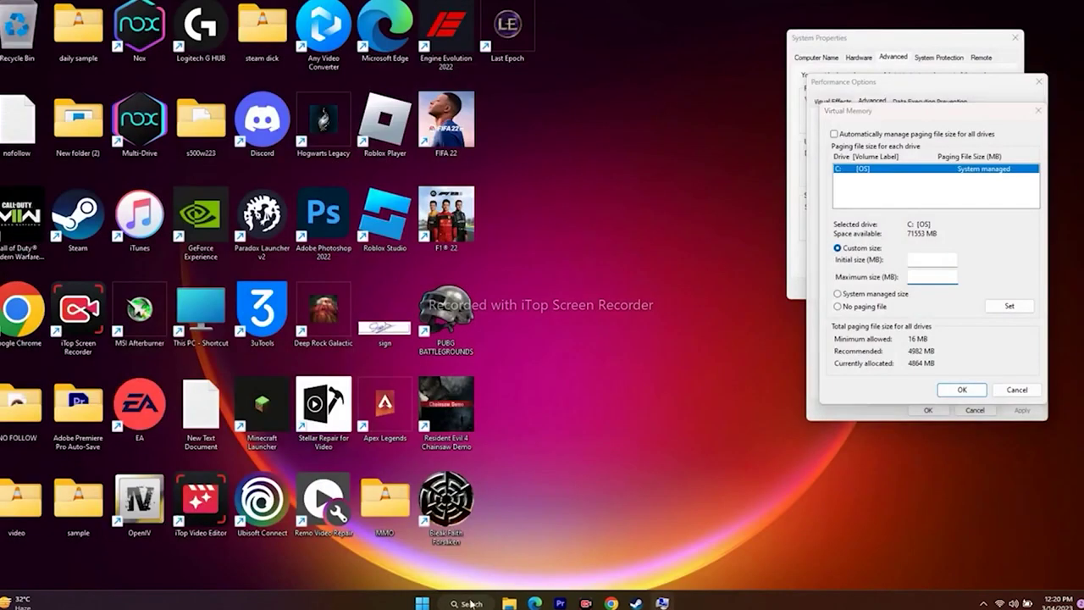
Step: Search Windows for Calculator and open it for working out the paging file sizes
{"action": "left_click", "coordinate": [471, 603]}
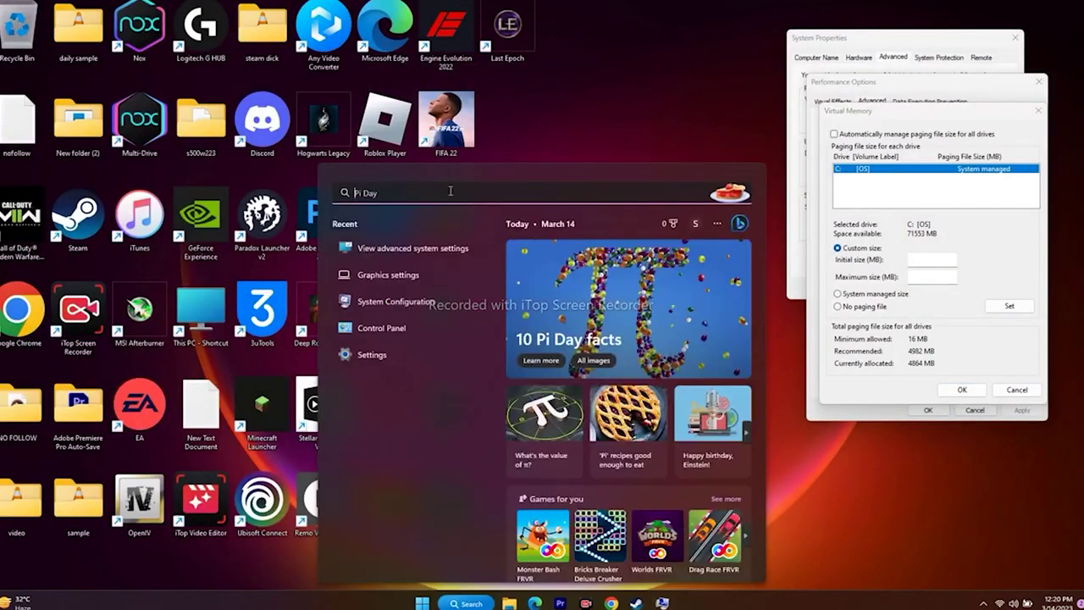
{"action": "type", "text": "ca"}
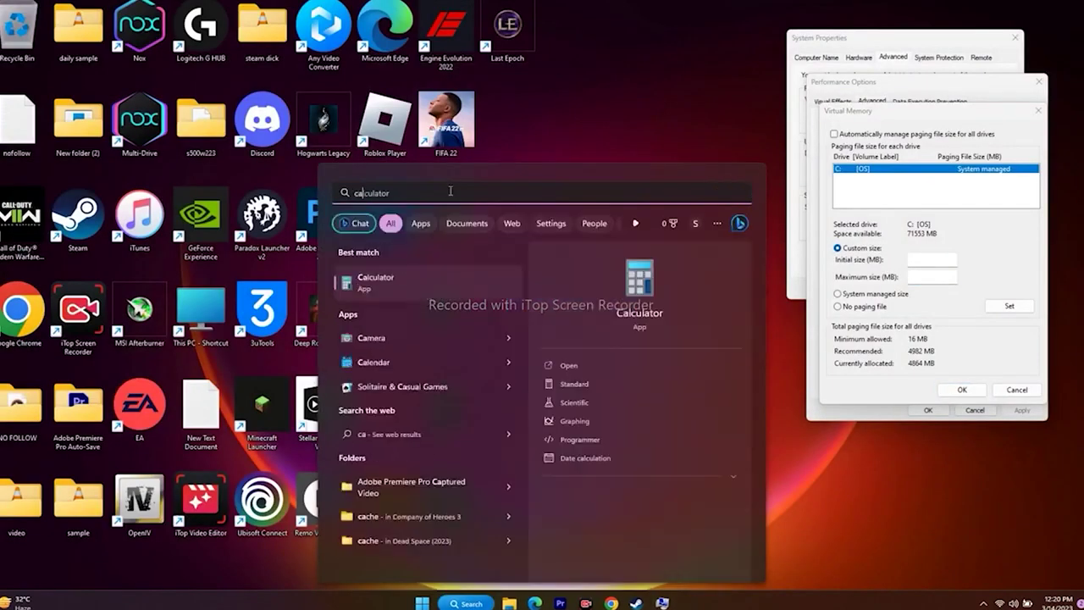
{"action": "left_click", "coordinate": [389, 273]}
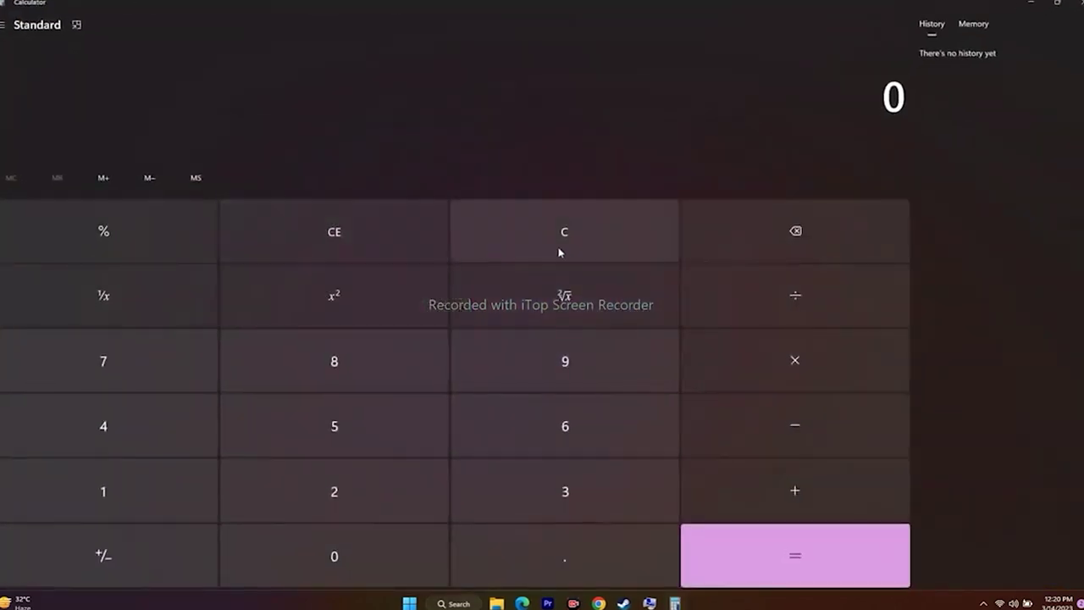
{"action": "left_click", "coordinate": [1030, 4]}
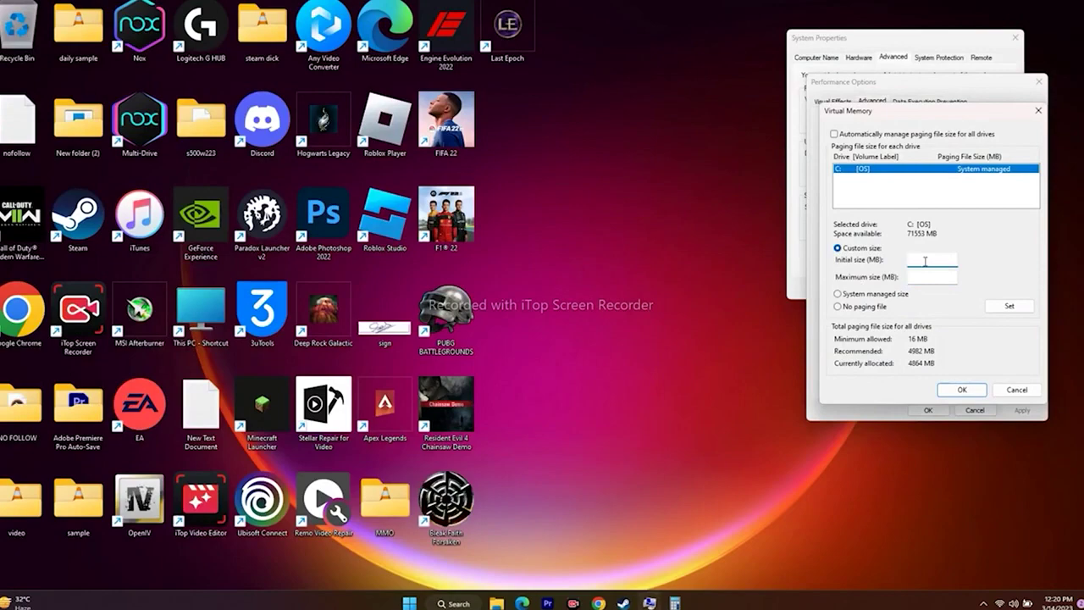
{"action": "left_click", "coordinate": [674, 603]}
Step: Convert the installed RAM to megabytes by calculating 32 × 1024
{"action": "left_click", "coordinate": [562, 491]}
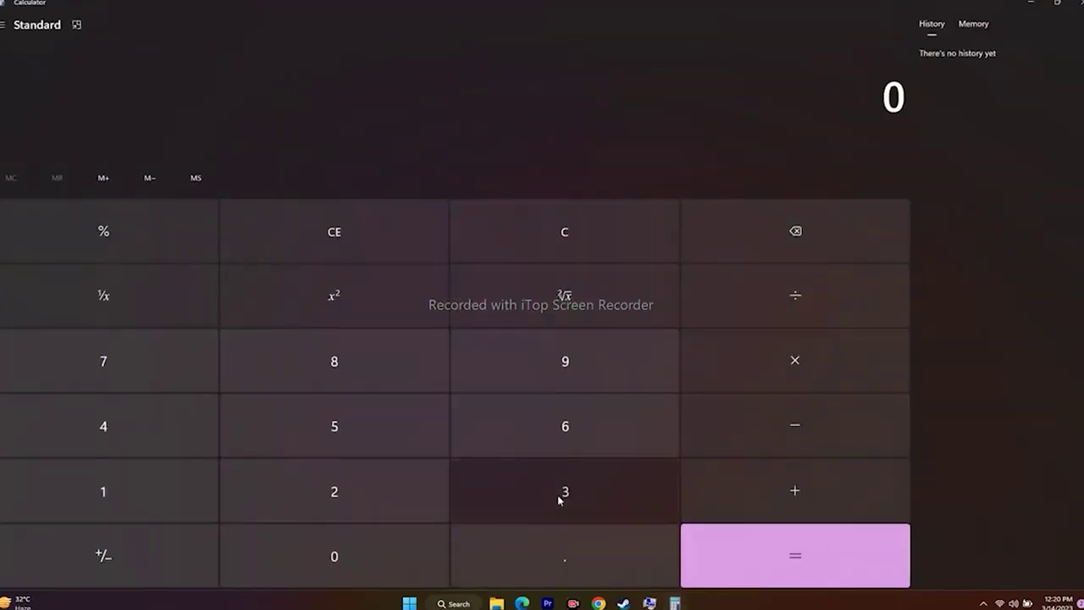
{"action": "left_click", "coordinate": [355, 510]}
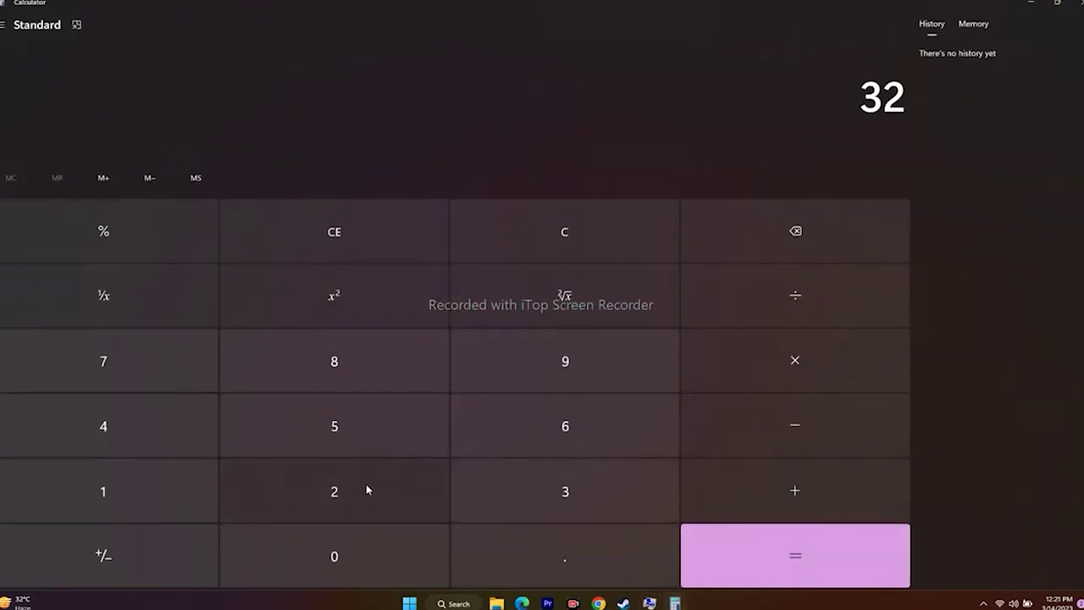
{"action": "left_click", "coordinate": [761, 373]}
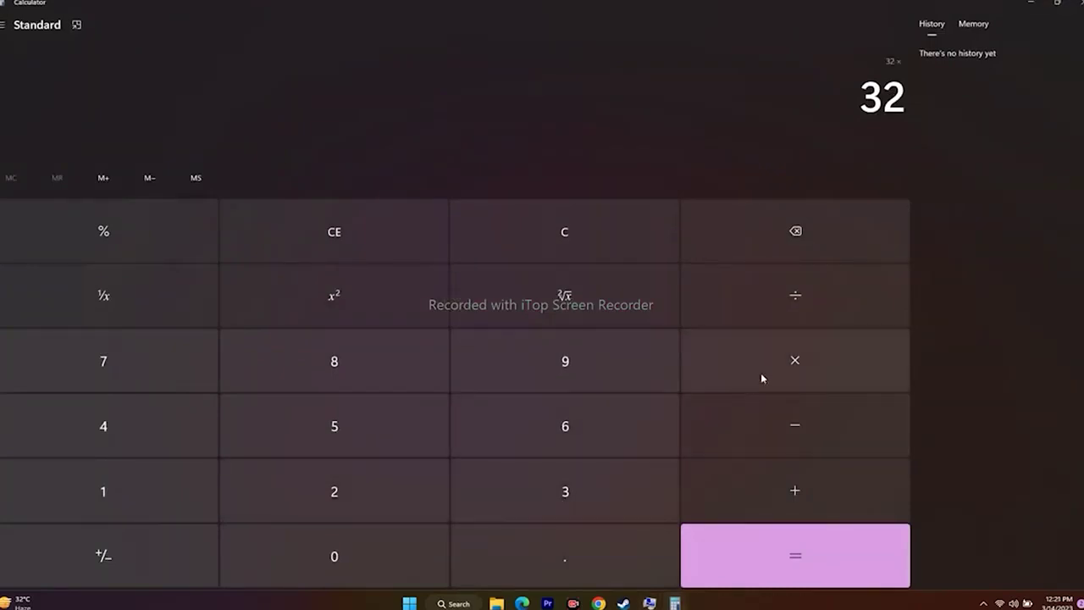
{"action": "left_click", "coordinate": [145, 482]}
{"action": "left_click", "coordinate": [295, 554]}
{"action": "left_click", "coordinate": [254, 499]}
{"action": "left_click", "coordinate": [154, 418]}
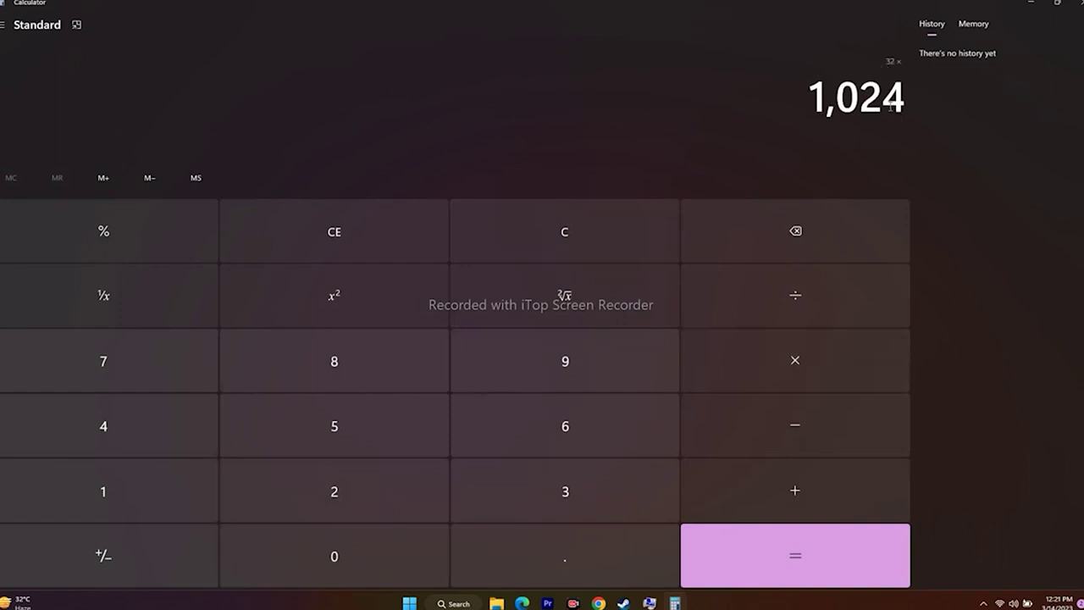
{"action": "left_click", "coordinate": [813, 563]}
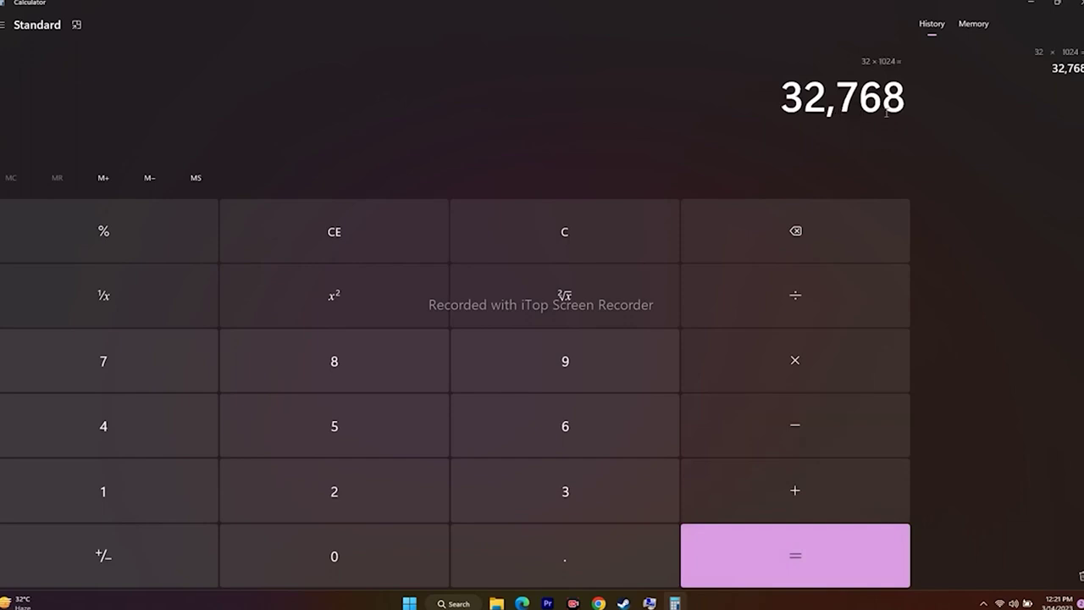
Step: Multiply the RAM size in megabytes by 1.5 to get the initial paging file size
{"action": "left_click", "coordinate": [791, 368]}
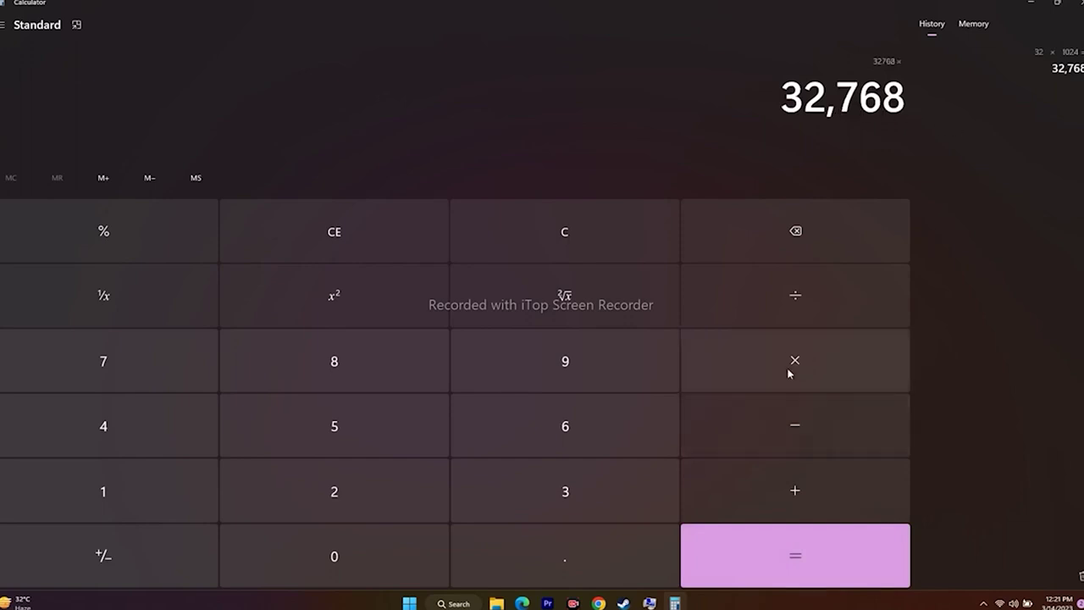
{"action": "left_click", "coordinate": [150, 494]}
{"action": "left_click", "coordinate": [481, 555]}
{"action": "left_click", "coordinate": [375, 423]}
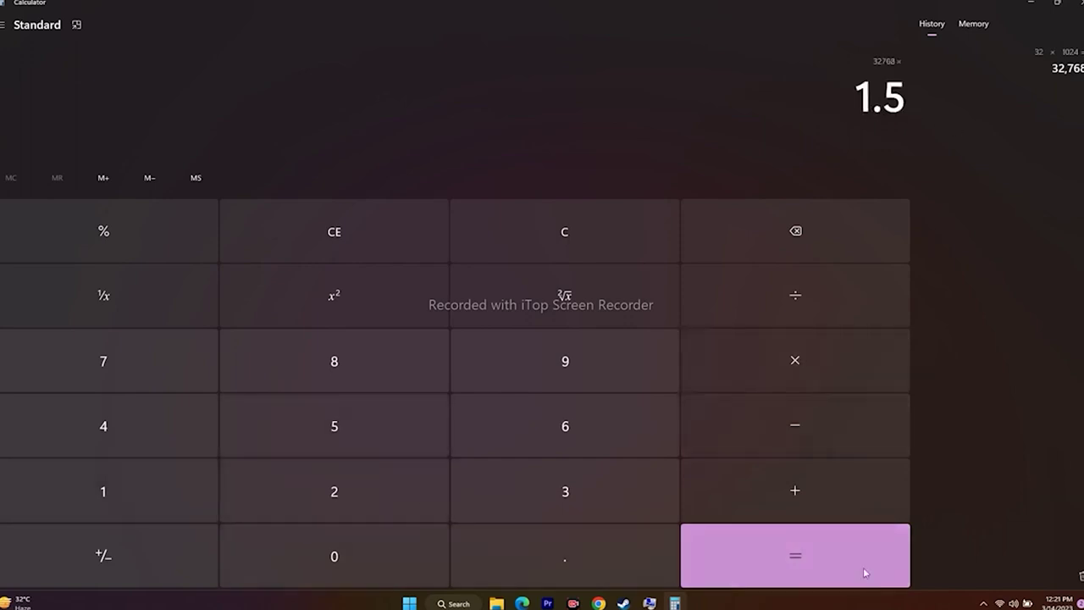
{"action": "left_click", "coordinate": [863, 568]}
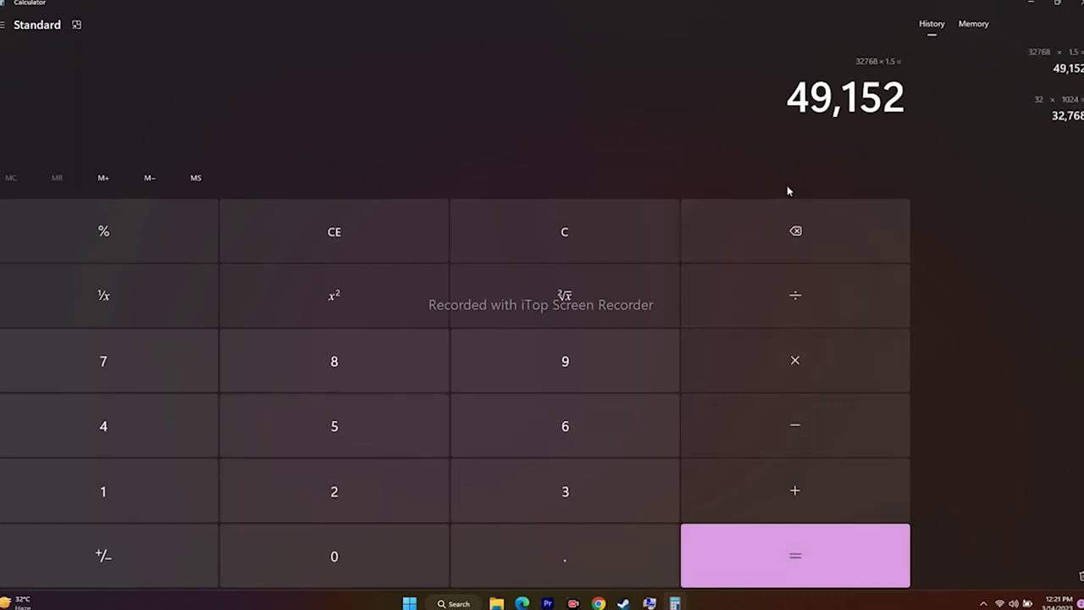
Step: Copy the calculated result and paste it in Virtual Memory as the initial size, 49152 MB
{"action": "left_click_drag", "start_coordinate": [788, 99], "coordinate": [904, 98]}
{"action": "key", "text": "super+c"}
{"action": "right_click", "coordinate": [903, 100]}
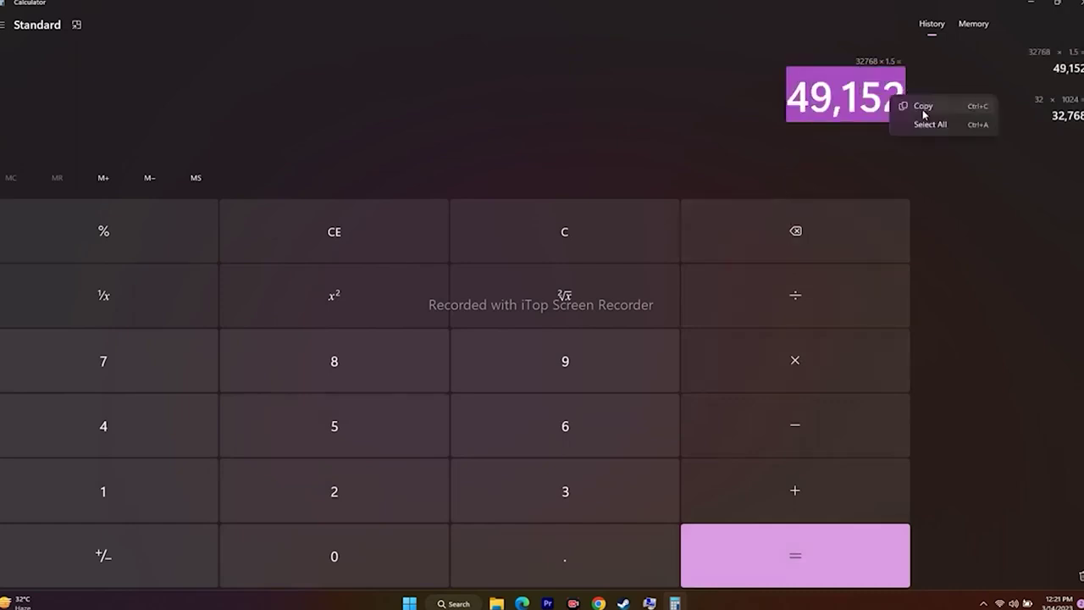
{"action": "left_click", "coordinate": [922, 107]}
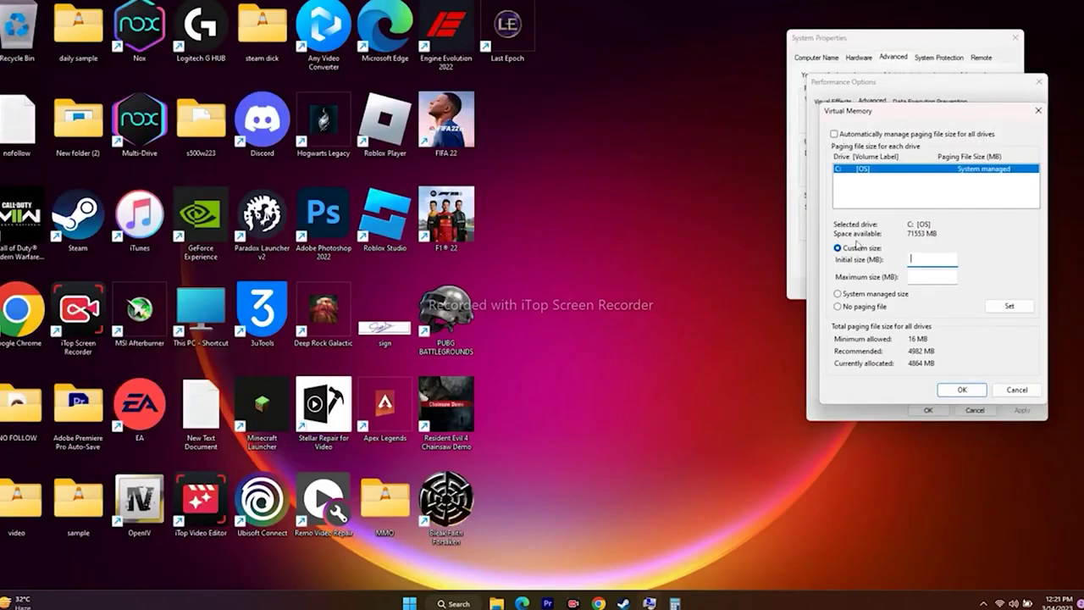
{"action": "right_click", "coordinate": [930, 258]}
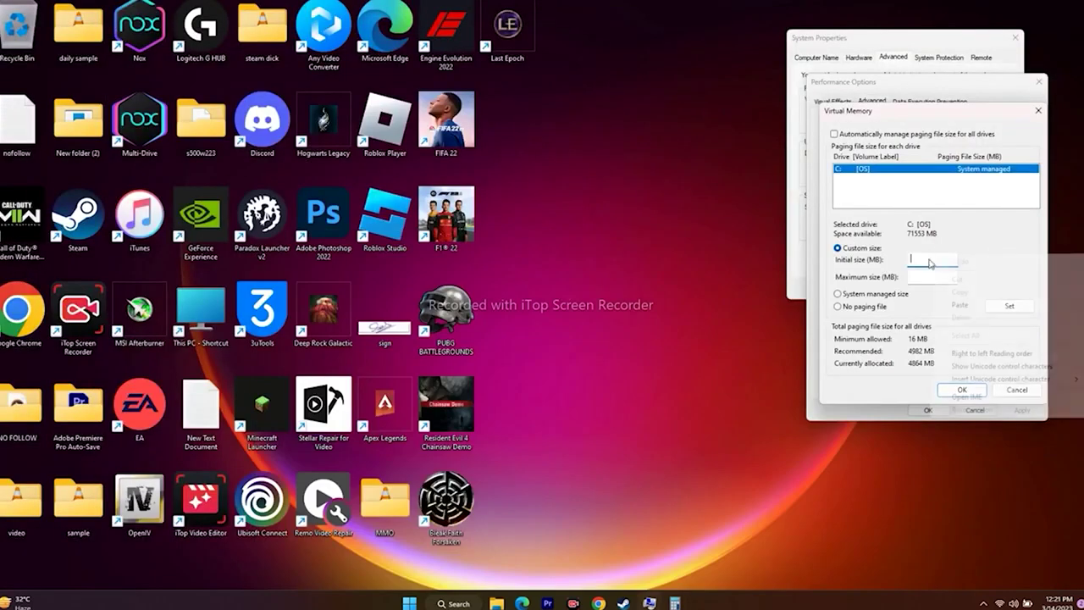
{"action": "left_click", "coordinate": [974, 305]}
{"action": "key", "text": "Tab"}
Step: Switch back to Calculator, clear the previous entry, and calculate 32 × 1024 again
{"action": "left_click", "coordinate": [675, 602]}
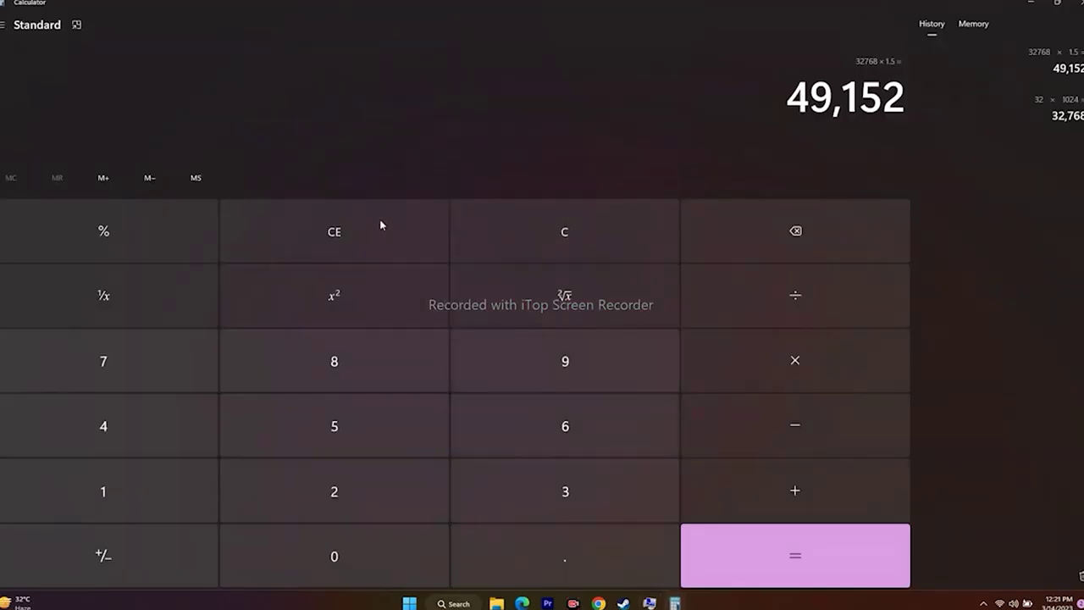
{"action": "left_click", "coordinate": [380, 222]}
{"action": "left_click", "coordinate": [508, 499]}
{"action": "left_click", "coordinate": [396, 493]}
{"action": "left_click", "coordinate": [748, 359]}
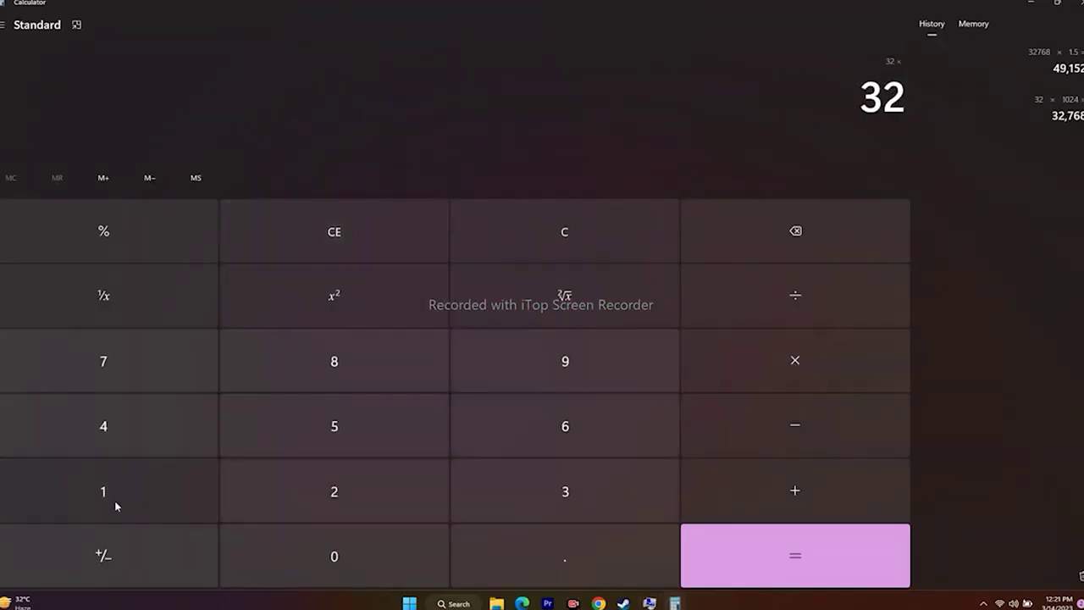
{"action": "left_click", "coordinate": [113, 501]}
{"action": "left_click", "coordinate": [330, 552]}
{"action": "left_click", "coordinate": [321, 499]}
{"action": "left_click", "coordinate": [180, 441]}
{"action": "left_click", "coordinate": [758, 555]}
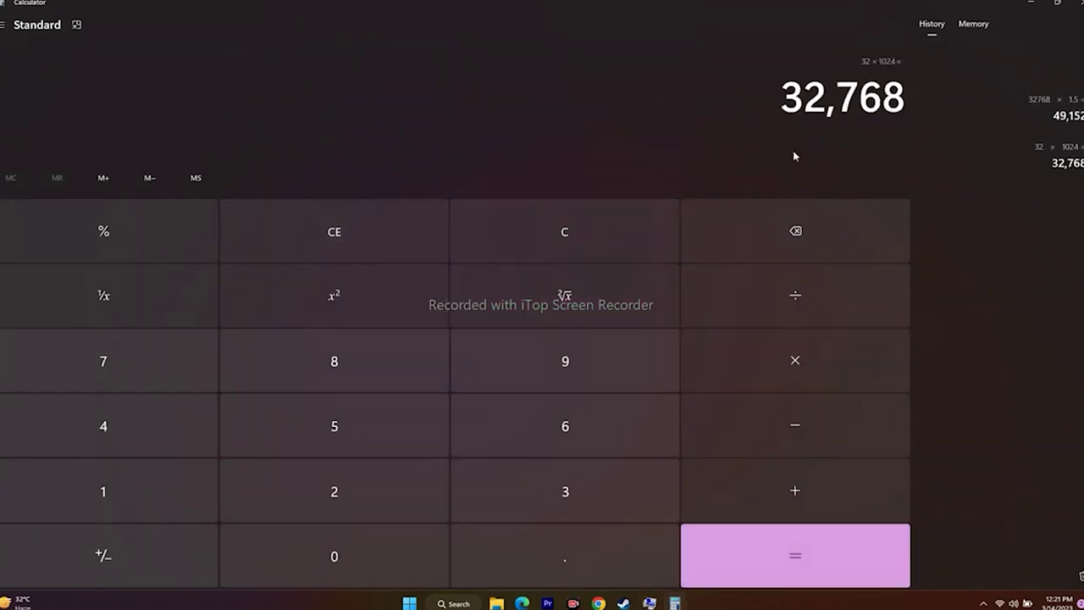
Step: Multiply the RAM size in megabytes by 3 to get the maximum paging file size
{"action": "left_click", "coordinate": [797, 357]}
{"action": "left_click", "coordinate": [615, 497]}
{"action": "left_click", "coordinate": [781, 551]}
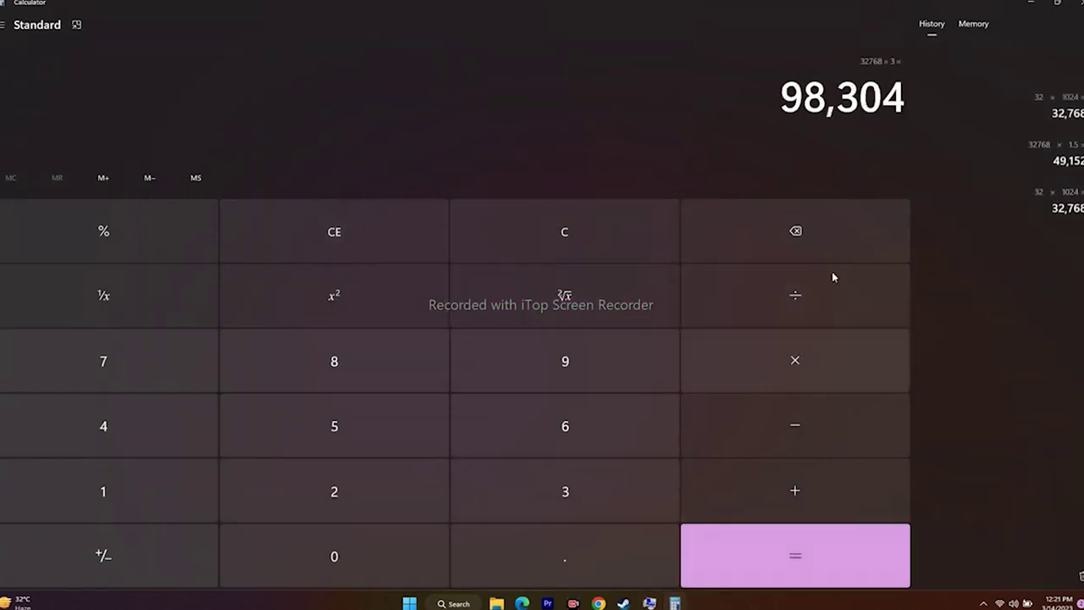
Step: Copy the calculated result and paste it in Virtual Memory as the maximum size, 98304 MB
{"action": "double_click", "coordinate": [931, 108]}
{"action": "key", "text": "super+c"}
{"action": "right_click", "coordinate": [899, 101]}
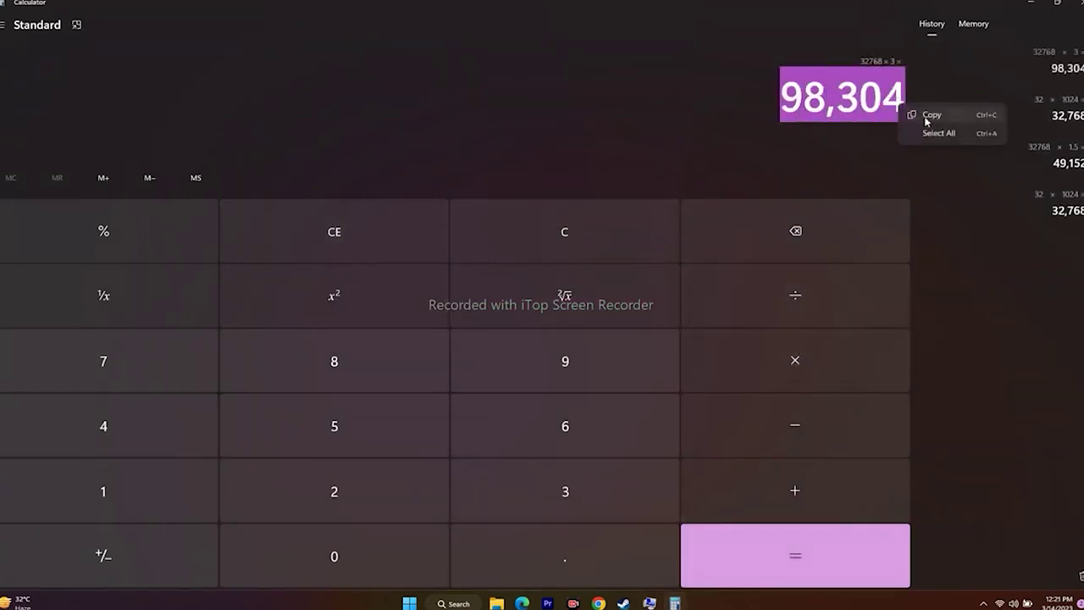
{"action": "left_click", "coordinate": [923, 110]}
{"action": "left_click", "coordinate": [1031, 3]}
{"action": "right_click", "coordinate": [915, 277]}
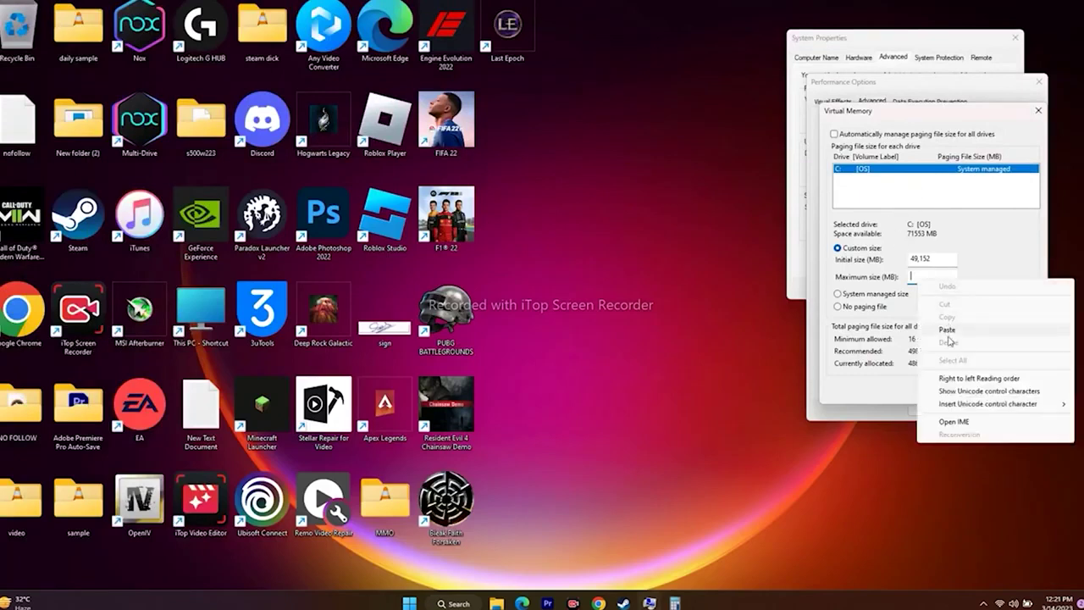
{"action": "left_click", "coordinate": [948, 330]}
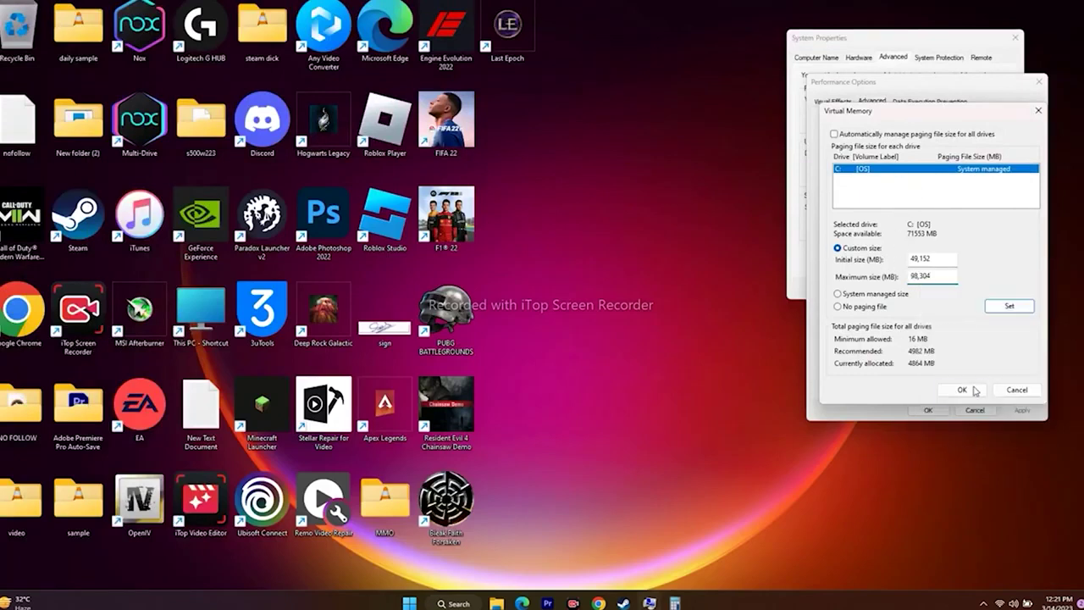
Step: Discard the Virtual Memory changes and close Performance Options and System Properties
{"action": "left_click", "coordinate": [1016, 391]}
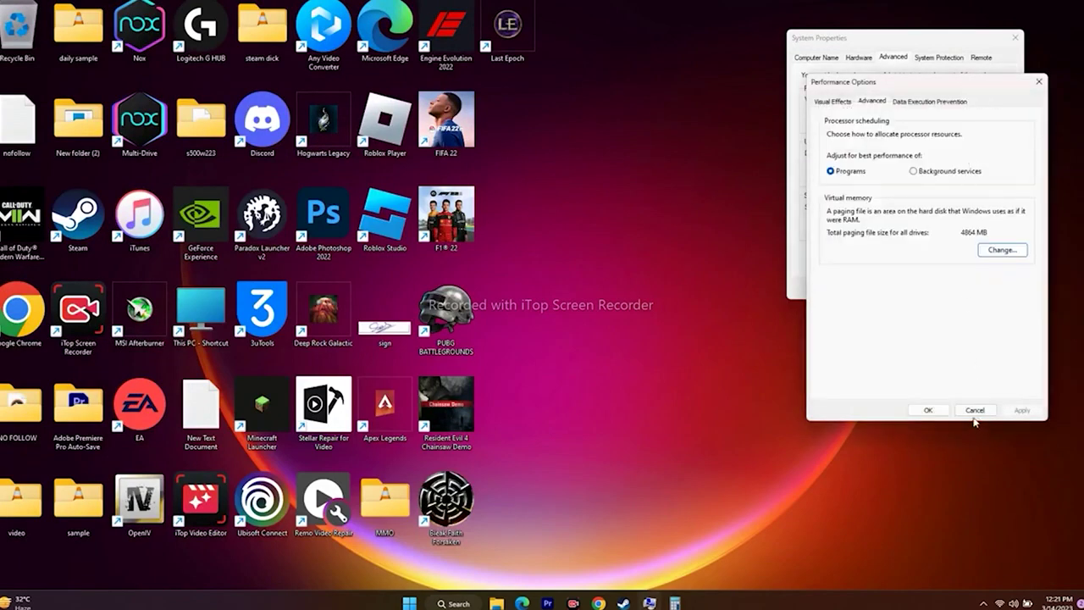
{"action": "left_click", "coordinate": [974, 413]}
{"action": "left_click", "coordinate": [1015, 38]}
{"action": "left_click", "coordinate": [637, 603]}
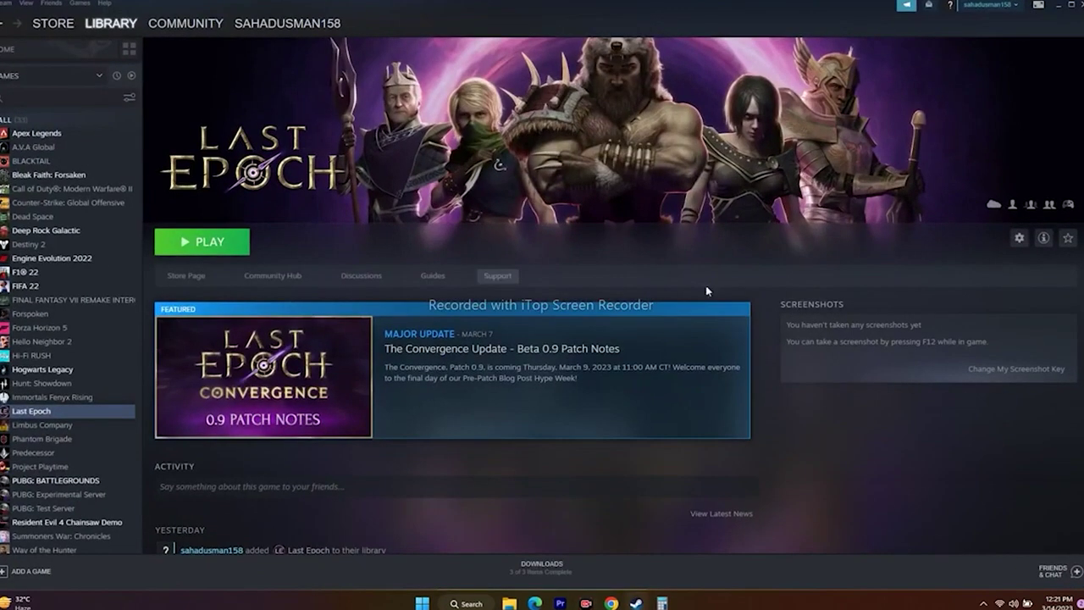
{"action": "left_click", "coordinate": [1059, 6]}
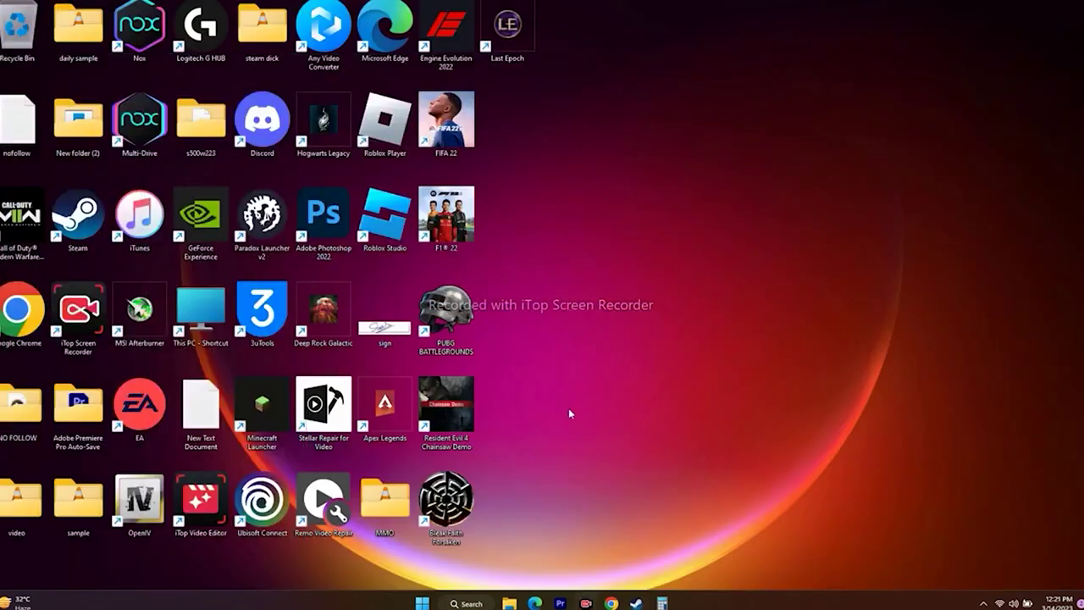
Step: Open Settings, review the available updates on the Windows Update page, and close Settings
{"action": "left_click", "coordinate": [468, 603]}
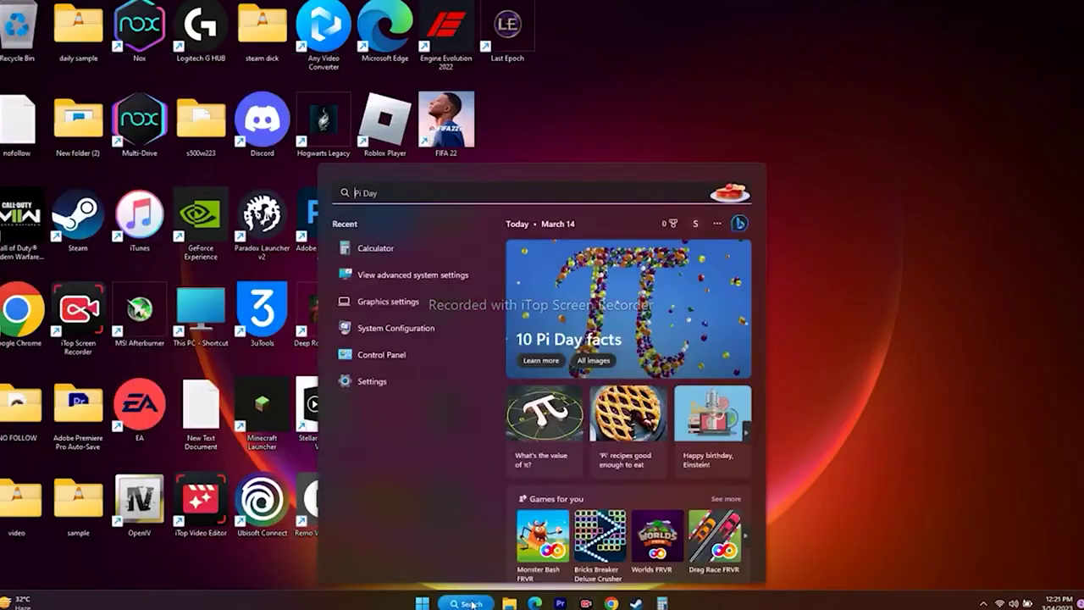
{"action": "left_click", "coordinate": [382, 385]}
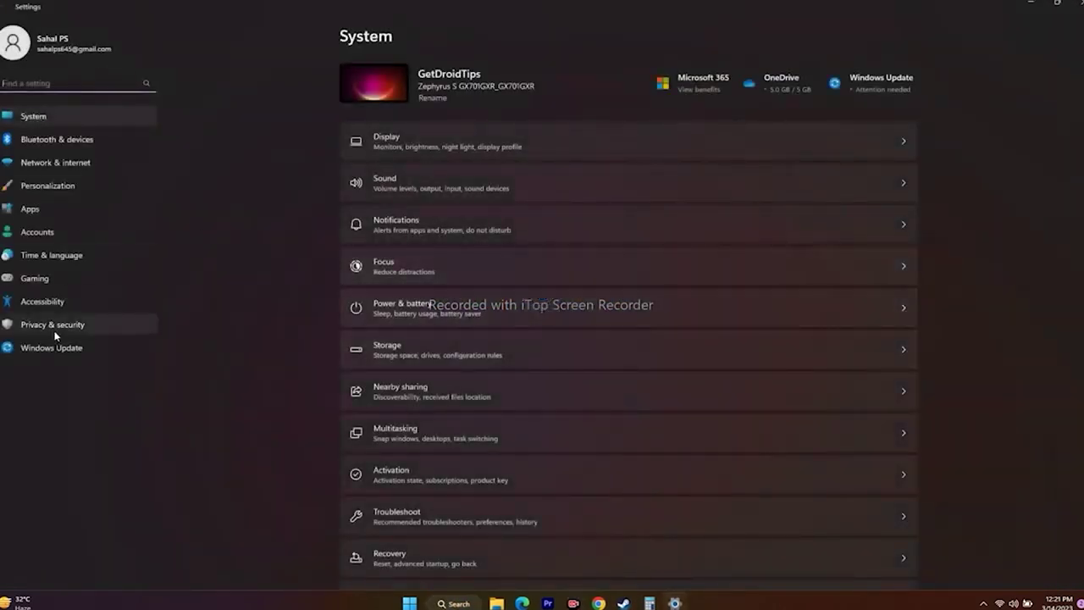
{"action": "left_click", "coordinate": [60, 350]}
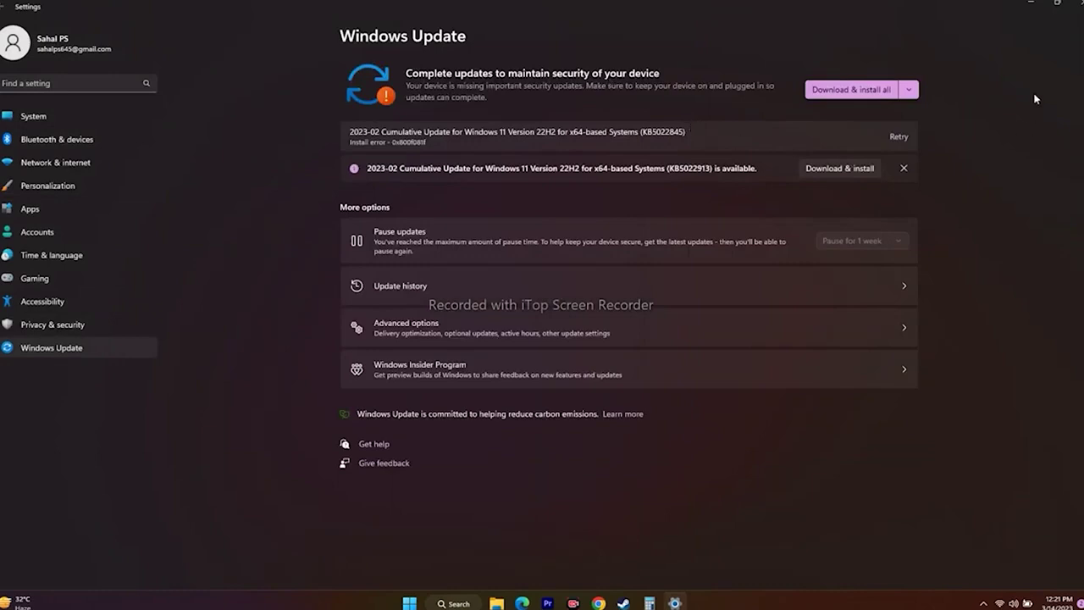
{"action": "left_click", "coordinate": [1077, 4]}
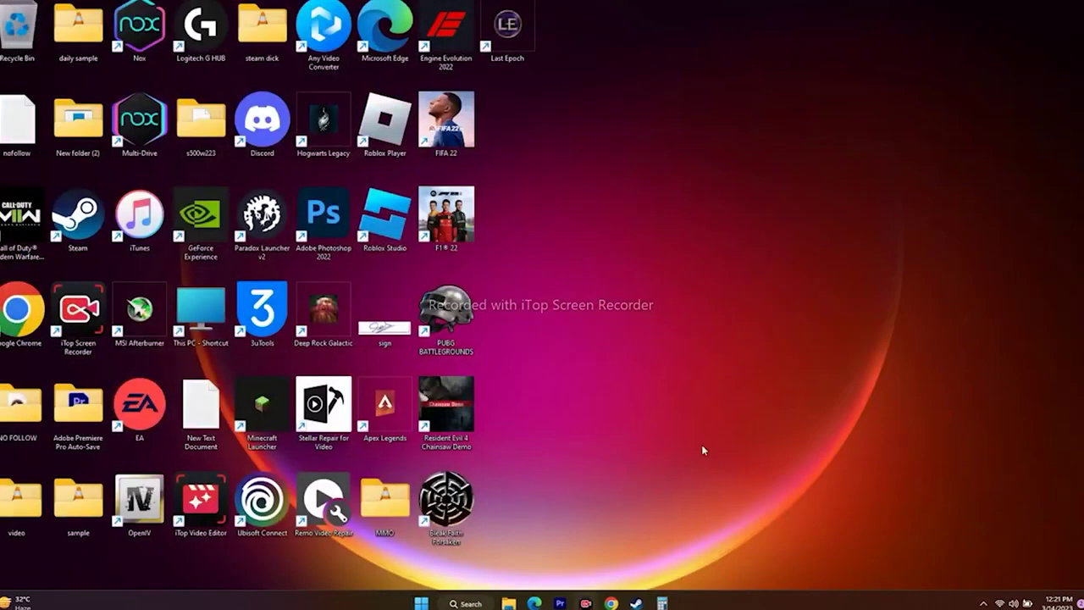
{"action": "left_click", "coordinate": [610, 603]}
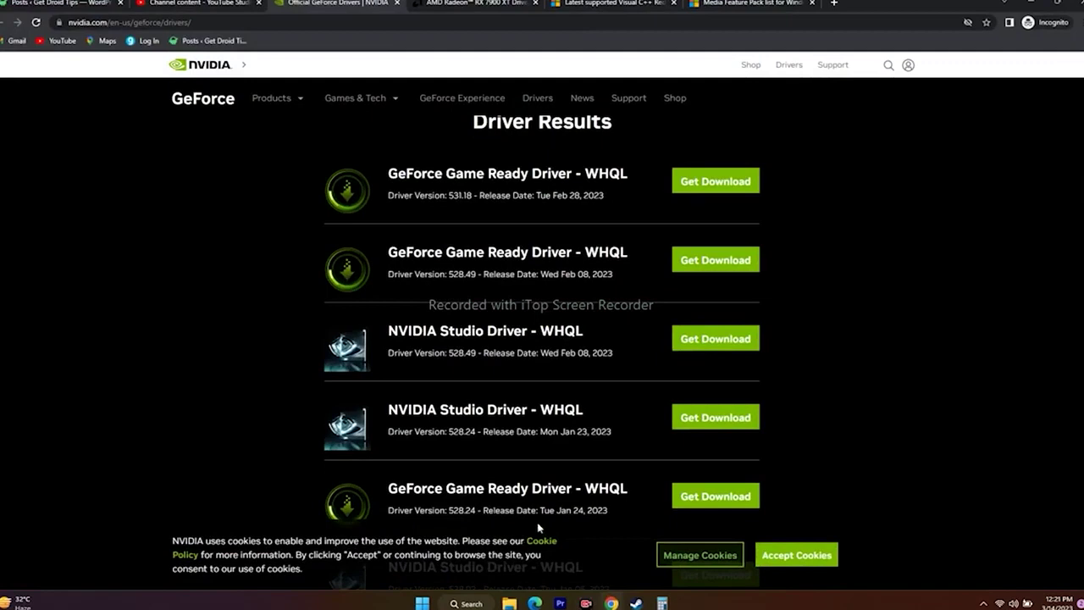
{"action": "left_click", "coordinate": [1027, 3]}
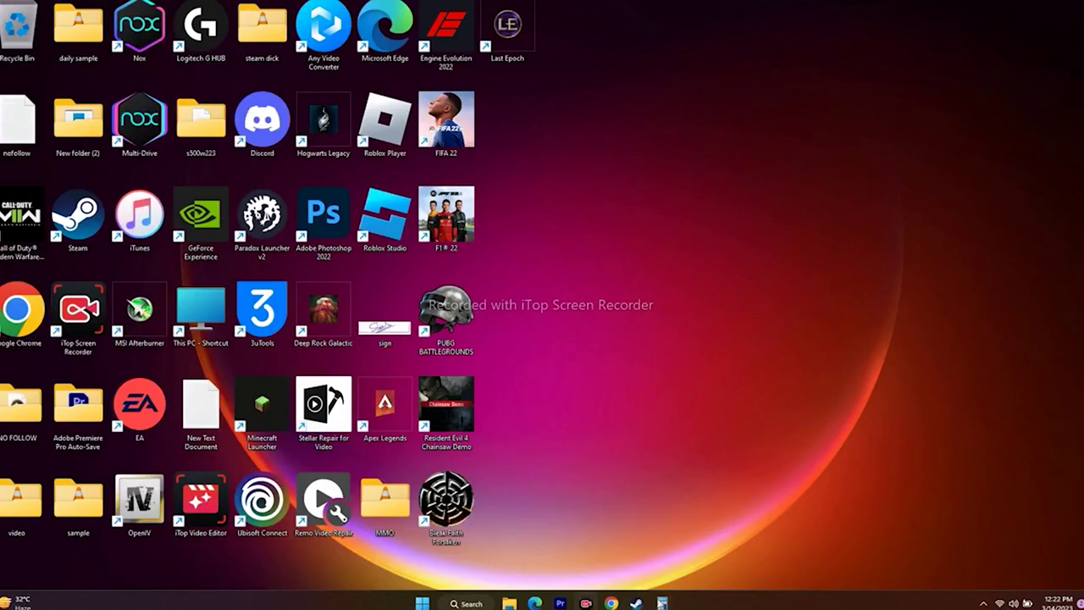
Step: Switch to Steam and locate the uninstall option for Last Epoch without running it, and minimize Steam
{"action": "left_click", "coordinate": [636, 603]}
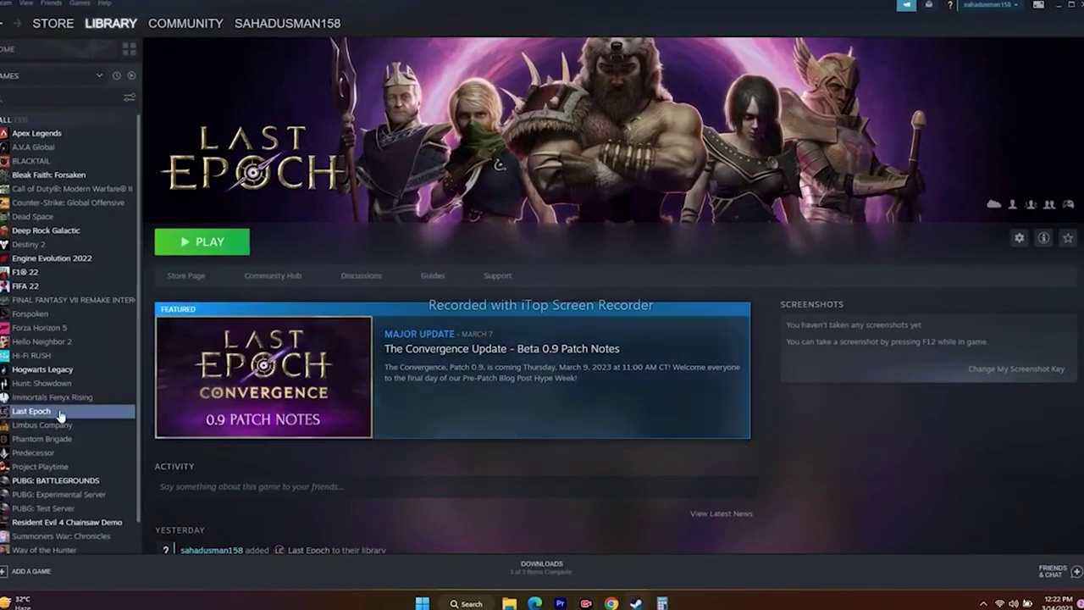
{"action": "right_click", "coordinate": [59, 414]}
{"action": "mouse_move", "coordinate": [80, 466]}
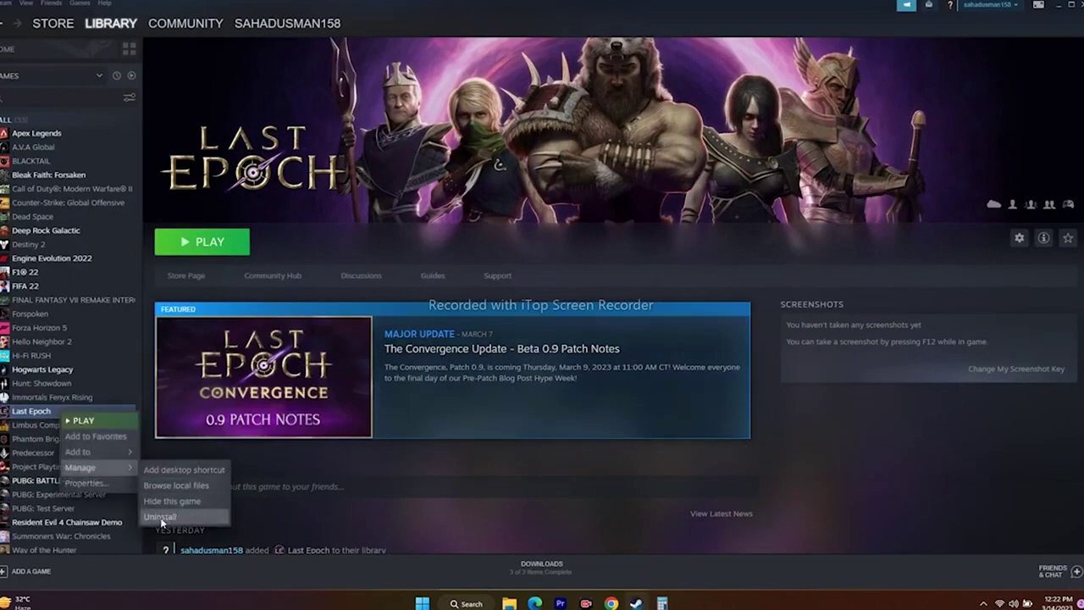
{"action": "left_click", "coordinate": [120, 410]}
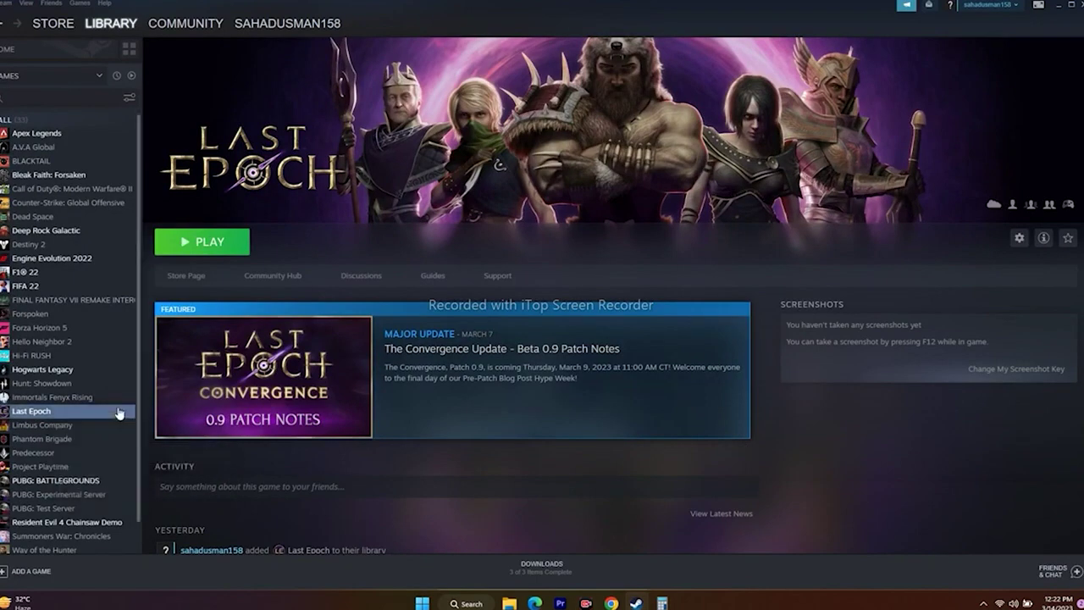
{"action": "left_click", "coordinate": [1059, 8]}
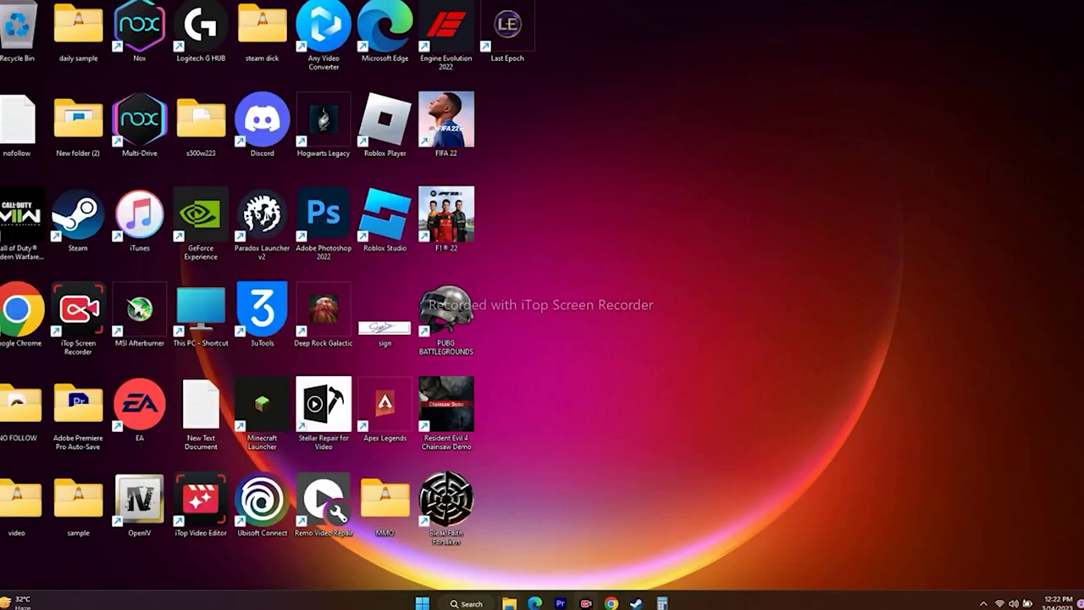
{"action": "left_click", "coordinate": [509, 603]}
{"action": "left_click", "coordinate": [49, 370]}
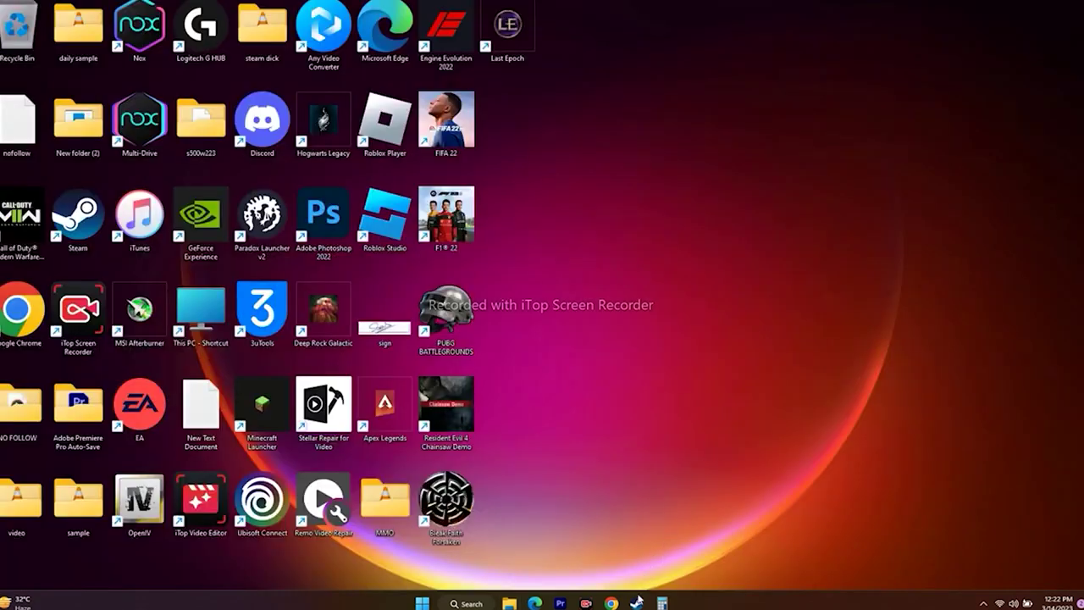
Step: Switch back to Steam with the Last Epoch library page
{"action": "left_click", "coordinate": [637, 601]}
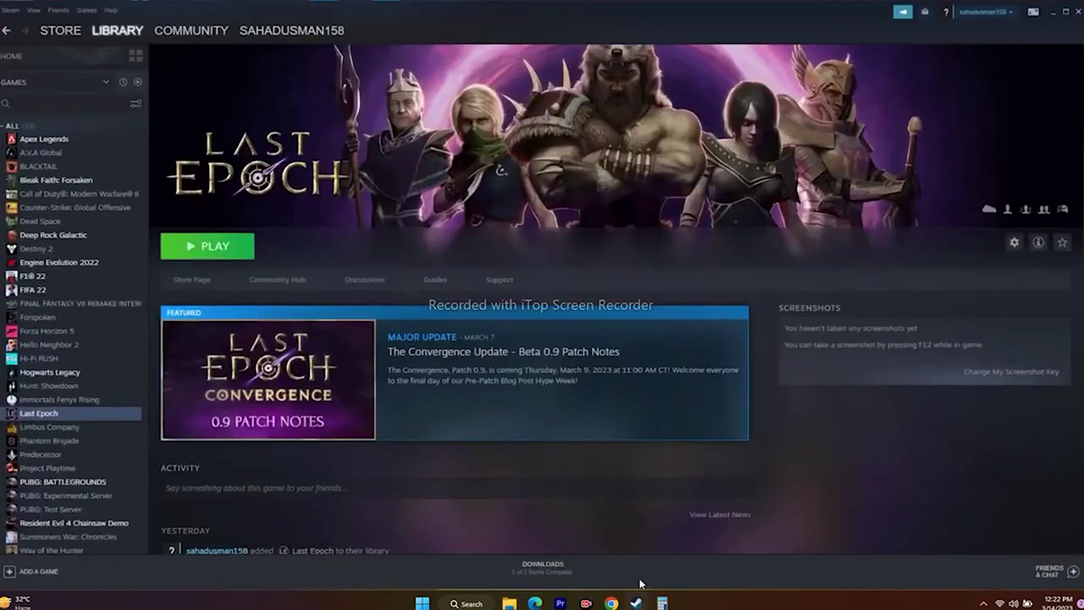